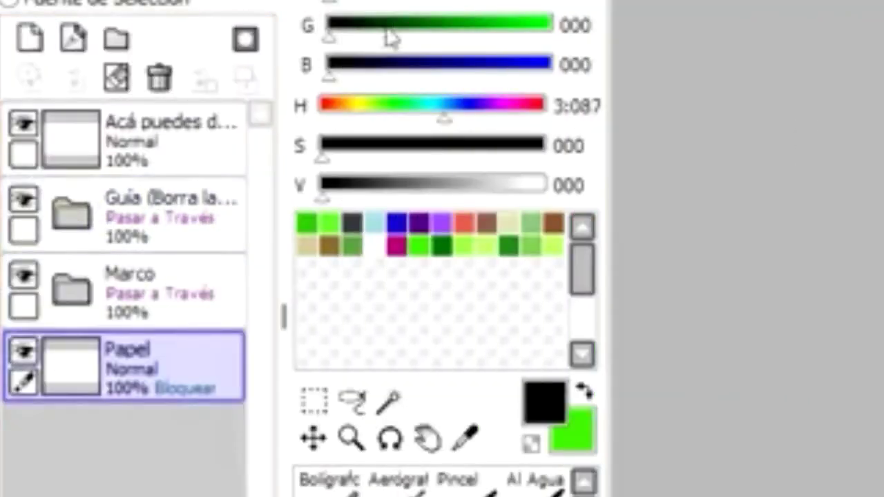
# Create a layer group at the top of the stack and move all the template layers, including Papel, into it.
pyautogui.click(172, 135)
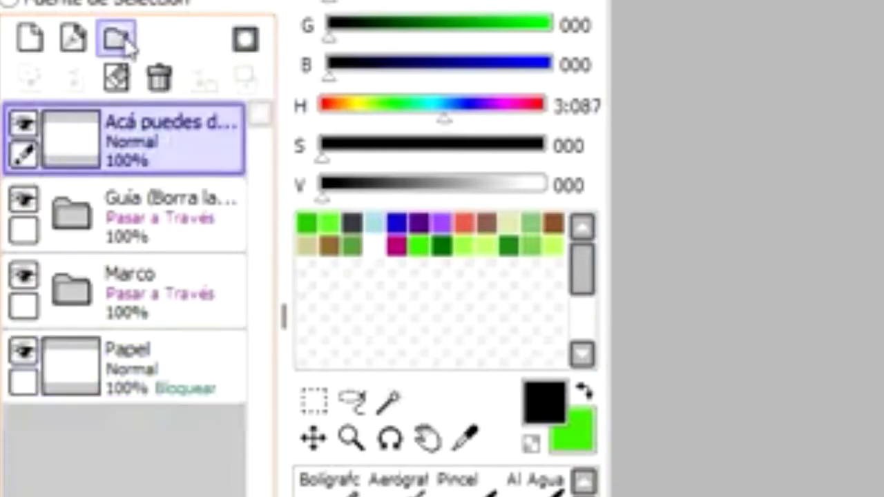
pyautogui.click(119, 40)
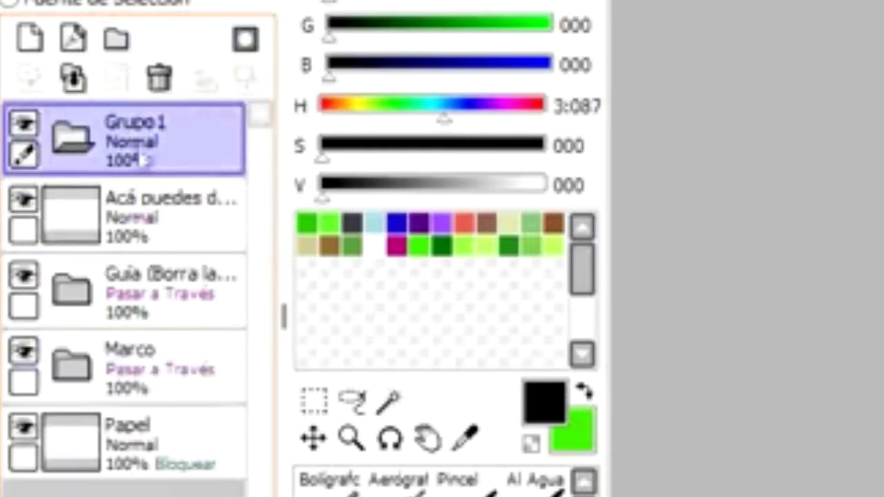
pyautogui.moveTo(167, 158); pyautogui.dragTo(188, 157)
pyautogui.moveTo(170, 262); pyautogui.dragTo(188, 250)
pyautogui.moveTo(174, 339); pyautogui.dragTo(173, 319)
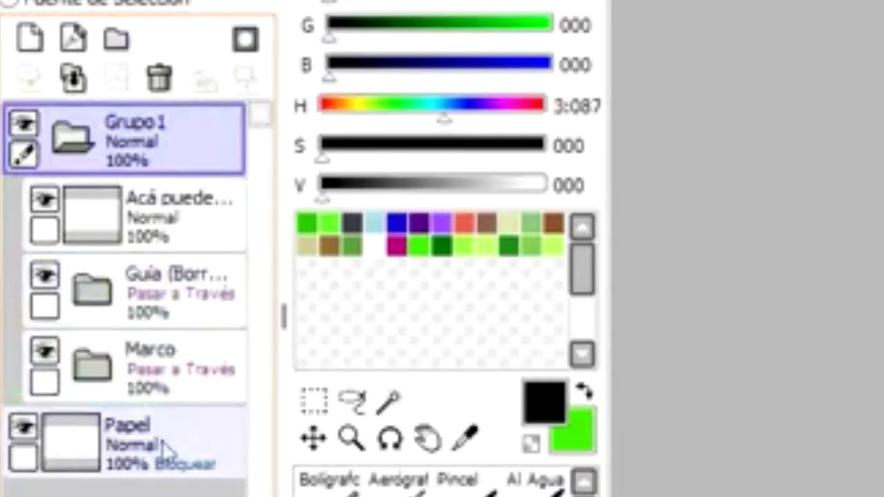
pyautogui.moveTo(162, 446); pyautogui.dragTo(187, 395)
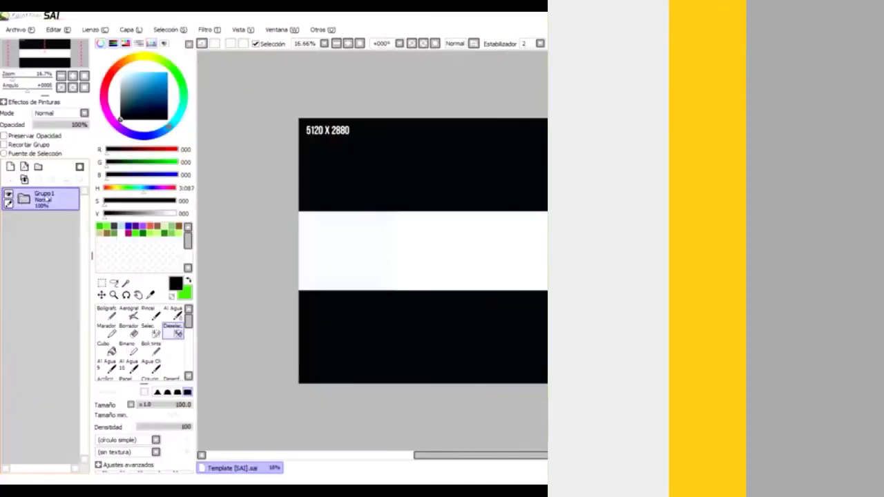
# Rename the new layer group as template.
pyautogui.doubleClick(43, 199)
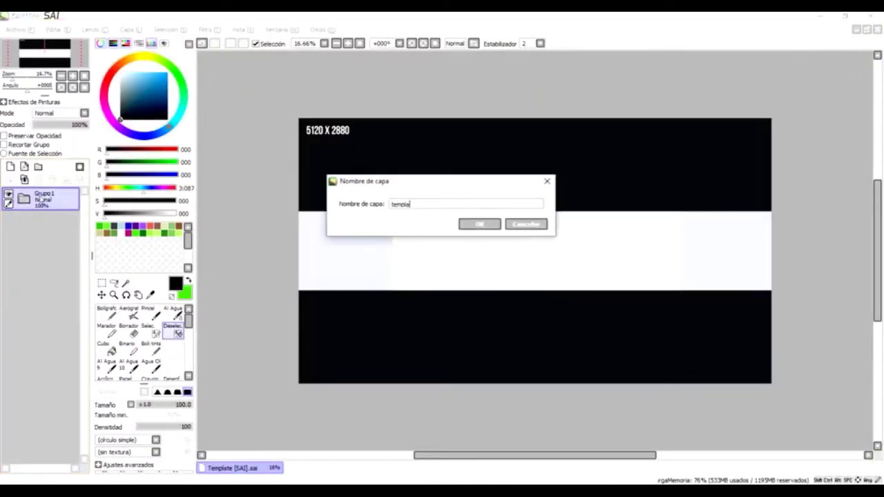
pyautogui.write('template')
pyautogui.press('Return')
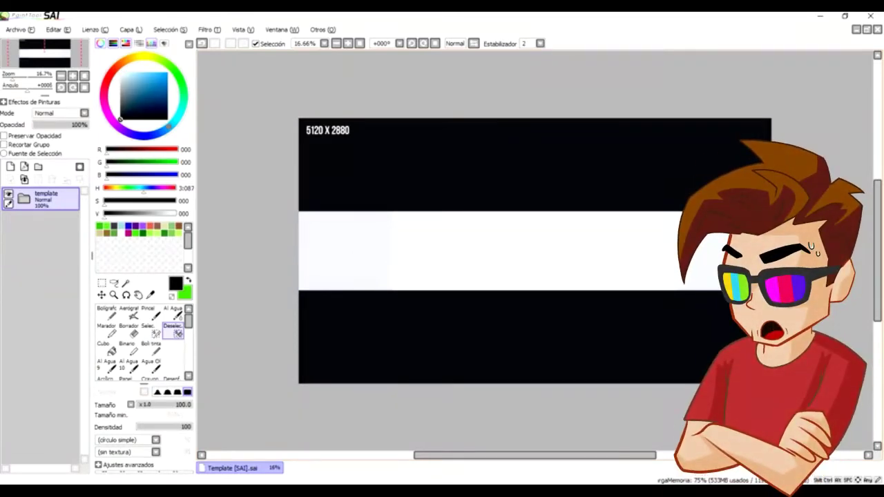
# Paste the photographed pencil sketch as a new layer above the template group.
pyautogui.hotkey('ctrl', 'v')
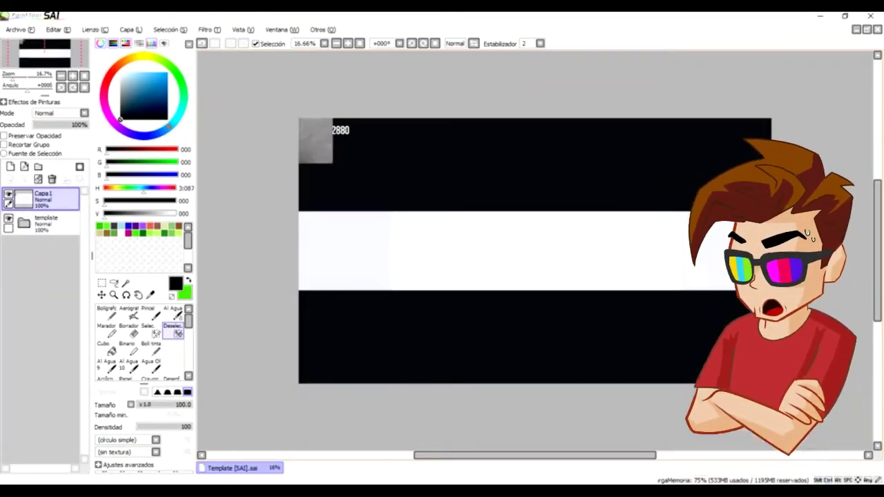
pyautogui.press('b')
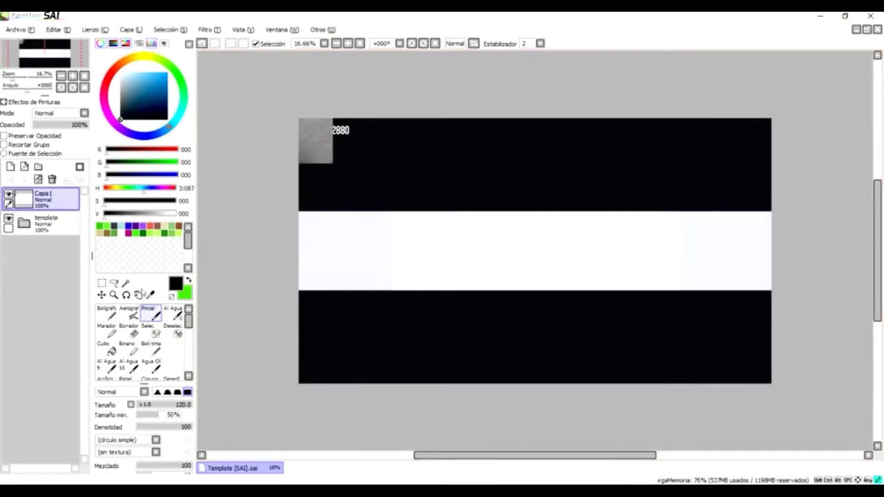
pyautogui.click(138, 295)
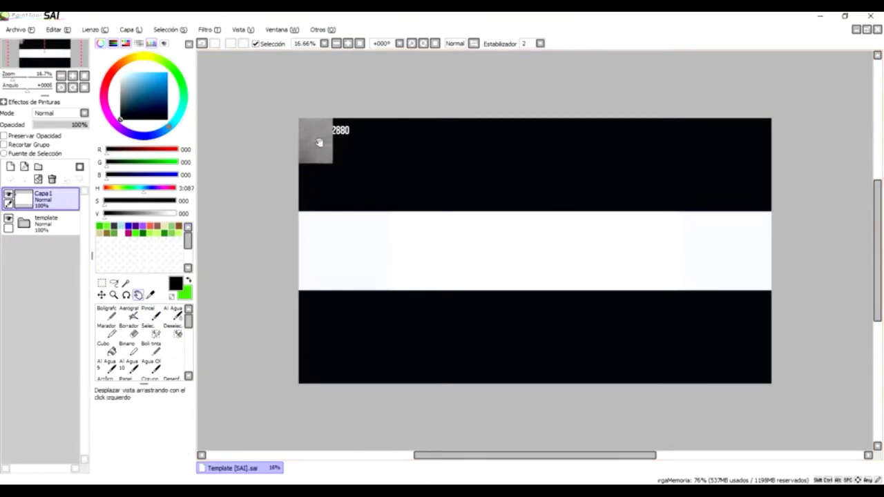
pyautogui.scroll(5, 319, 142)
pyautogui.scroll(-5, 319, 142)
pyautogui.scroll(2, 319, 142)
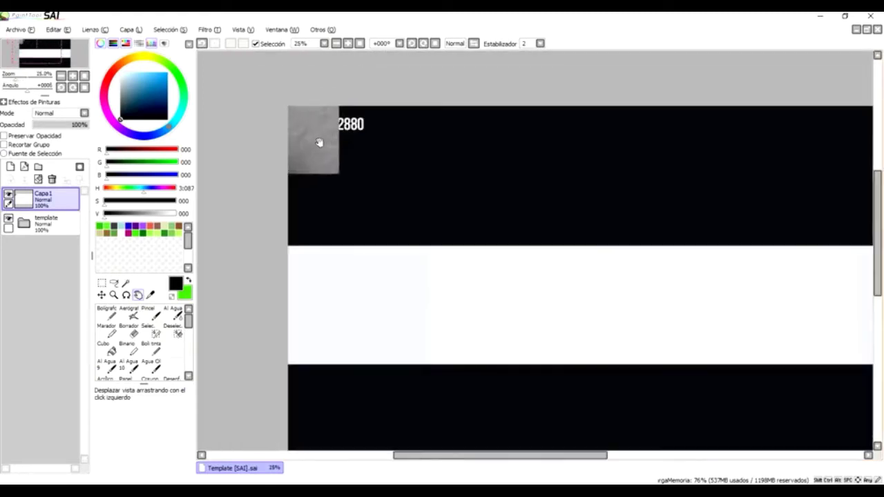
pyautogui.scroll(-1, 679, 256)
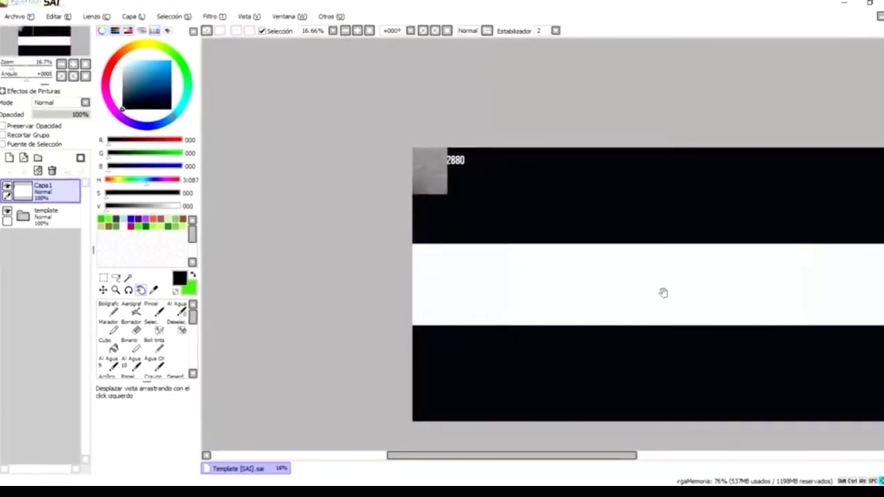
pyautogui.moveTo(663, 293); pyautogui.dragTo(536, 292)
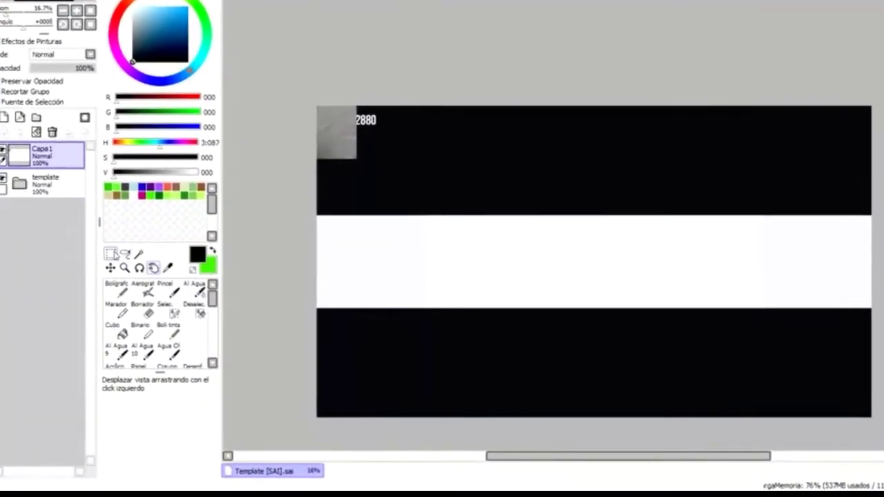
# Transform the pasted sketch, enlarging it to about three quarters of the canvas height and placing it left of the canvas centre.
pyautogui.click(112, 254)
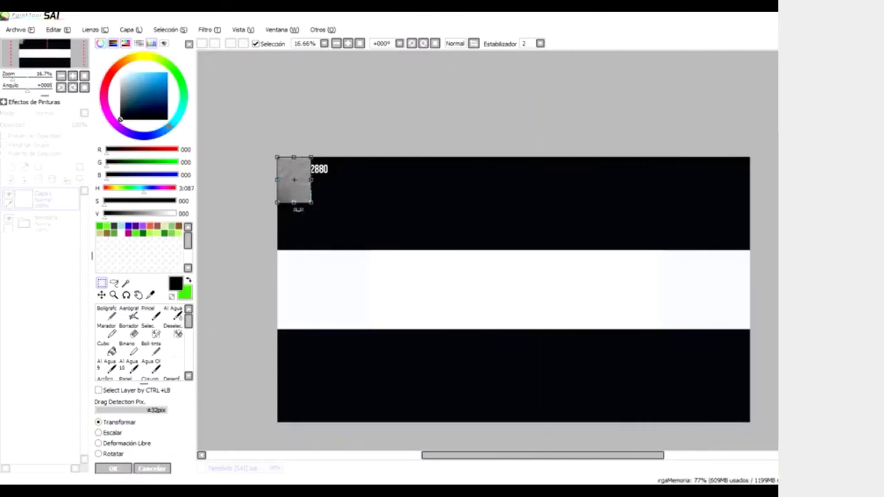
pyautogui.moveTo(311, 201); pyautogui.dragTo(420, 321)
pyautogui.moveTo(356, 296); pyautogui.dragTo(465, 300)
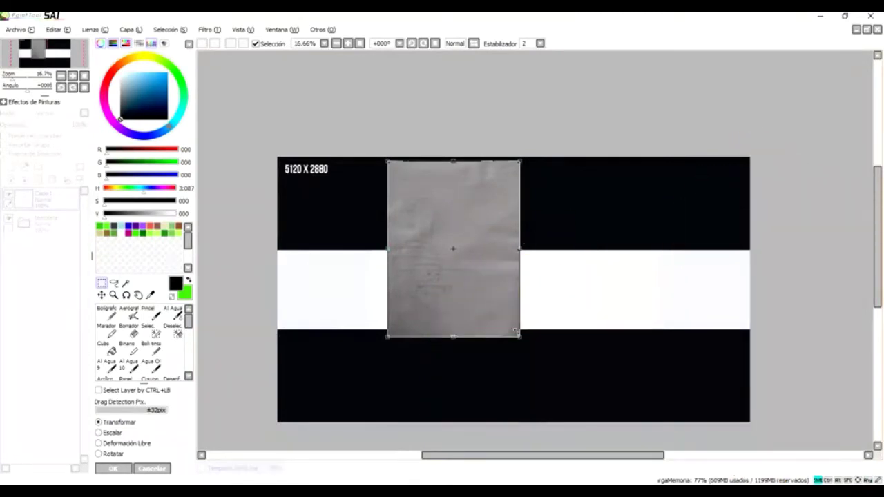
pyautogui.moveTo(519, 336); pyautogui.dragTo(534, 356)
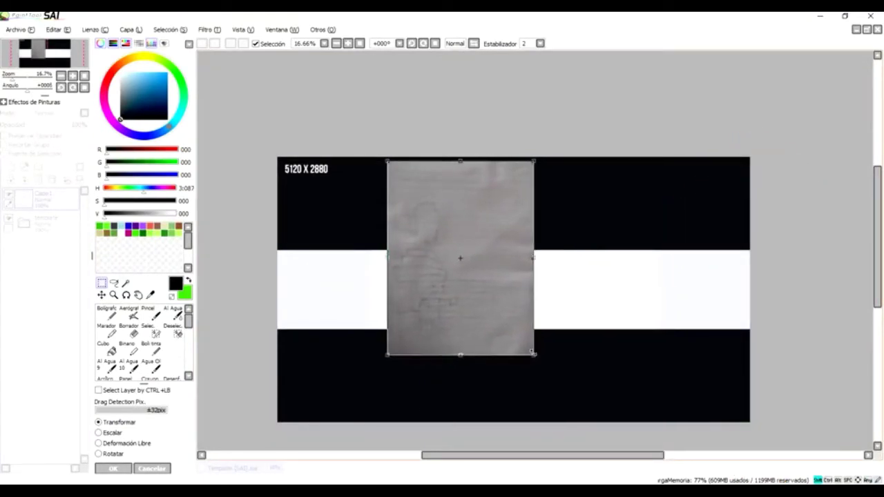
pyautogui.click(121, 469)
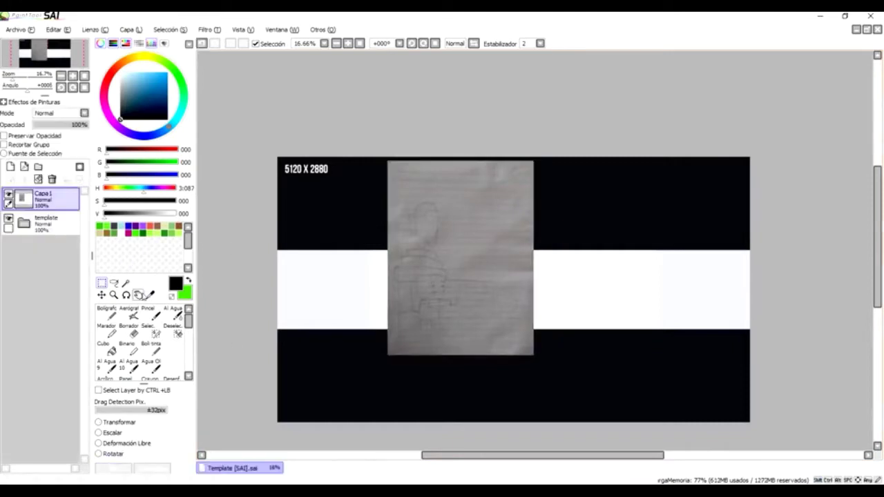
# Examine the enlarged sketch up close and compare the canvas with the sketch layer hidden and shown.
pyautogui.click(138, 295)
pyautogui.scroll(-2, 530, 280)
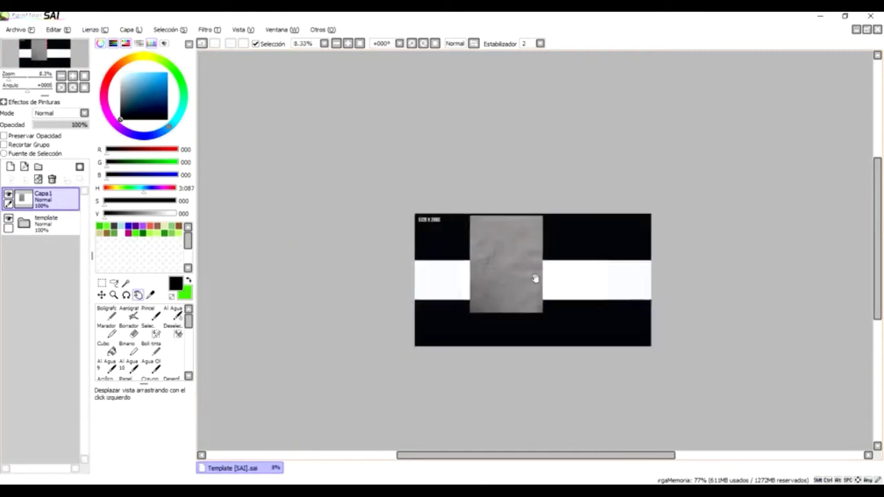
pyautogui.scroll(4, 535, 279)
pyautogui.scroll(-1, 533, 279)
pyautogui.scroll(1, 533, 279)
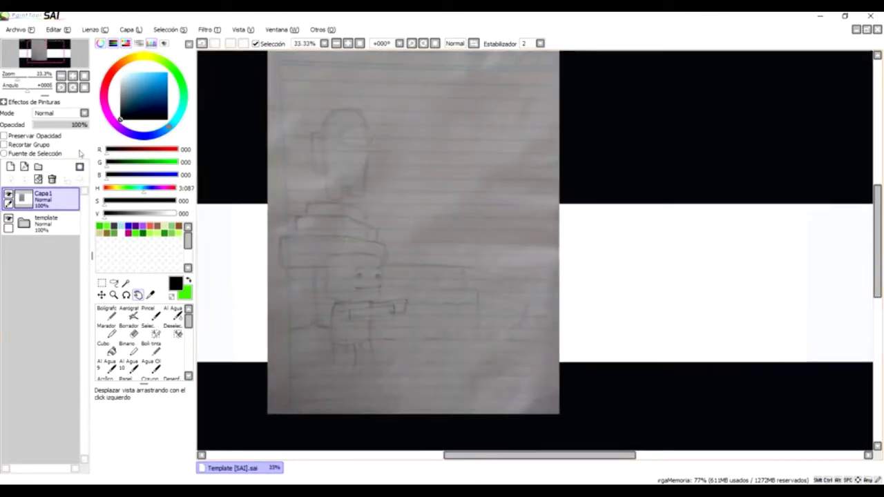
pyautogui.click(8, 195)
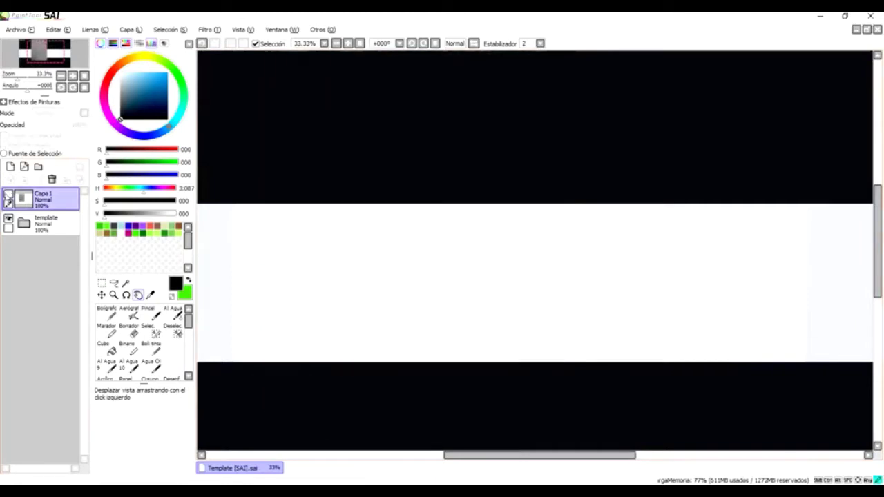
pyautogui.click(8, 196)
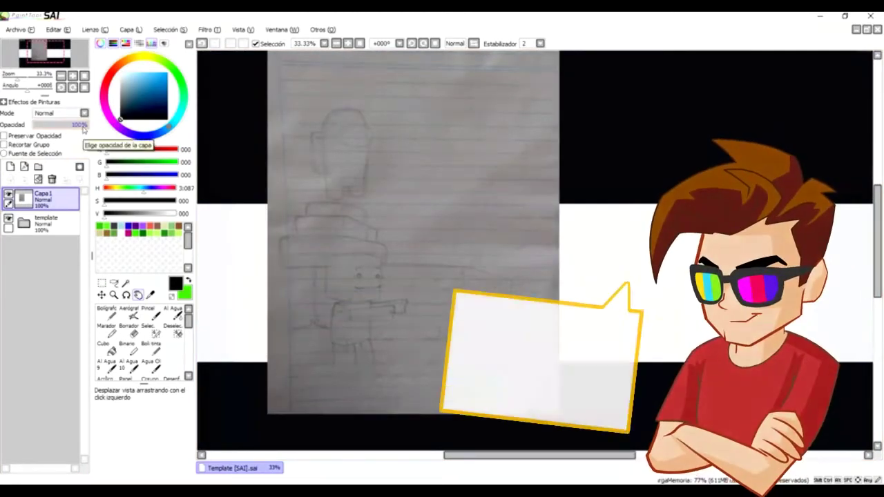
# Lower the sketch layer's opacity to 73%.
pyautogui.moveTo(85, 127); pyautogui.dragTo(79, 127)
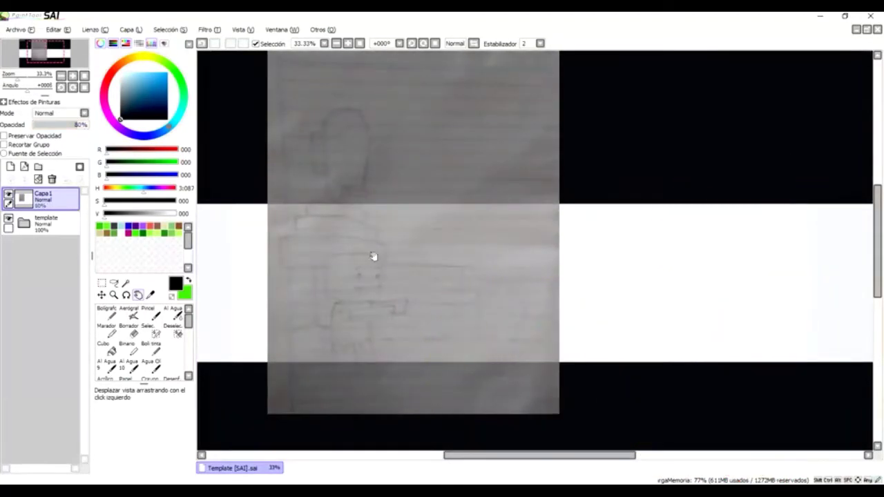
pyautogui.scroll(3, 430, 295)
pyautogui.moveTo(395, 290); pyautogui.dragTo(531, 256)
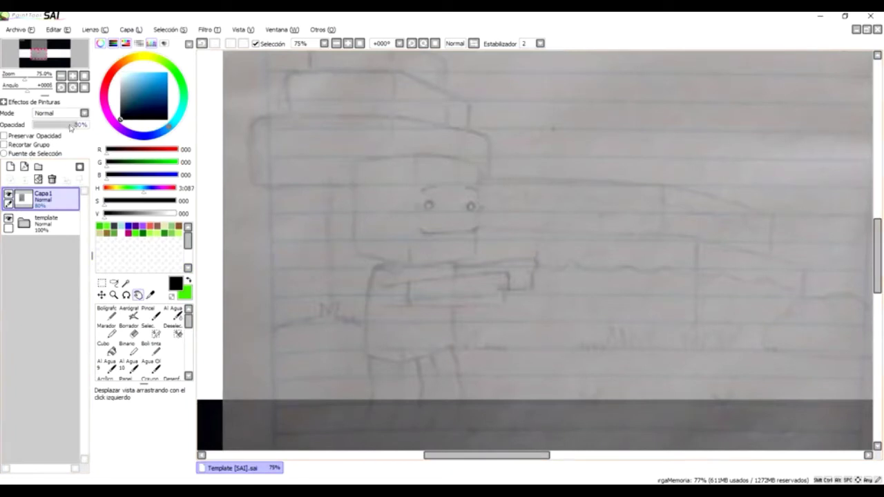
pyautogui.moveTo(74, 125)
pyautogui.mouseDown()
pyautogui.moveTo(42, 127)
pyautogui.moveTo(74, 134)
pyautogui.mouseUp()
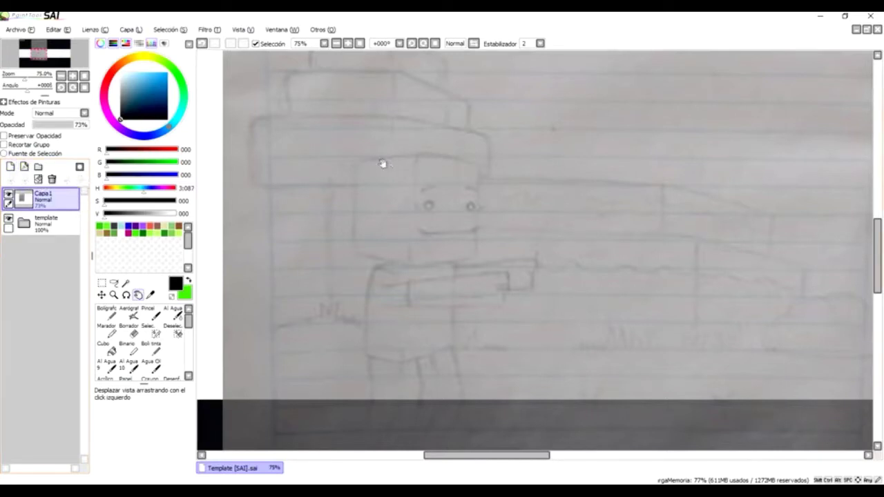
# Add a linework layer above the sketch layer and choose the Curve tool for it.
pyautogui.click(25, 166)
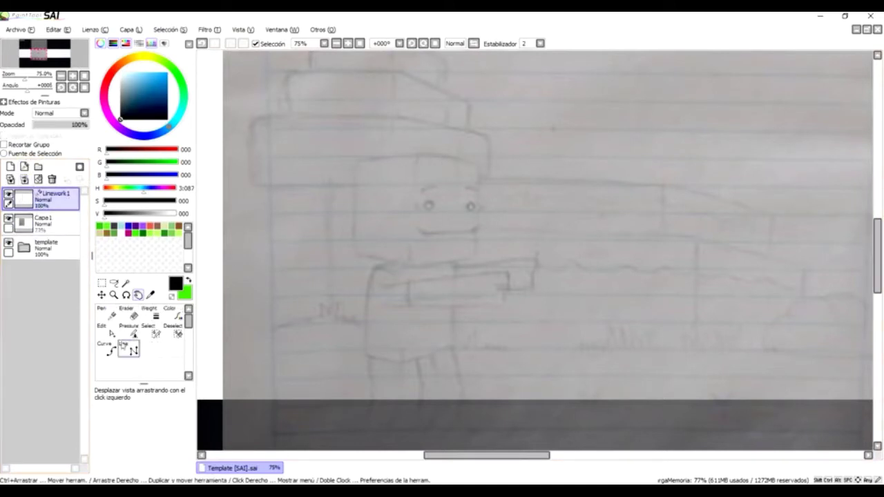
pyautogui.click(111, 349)
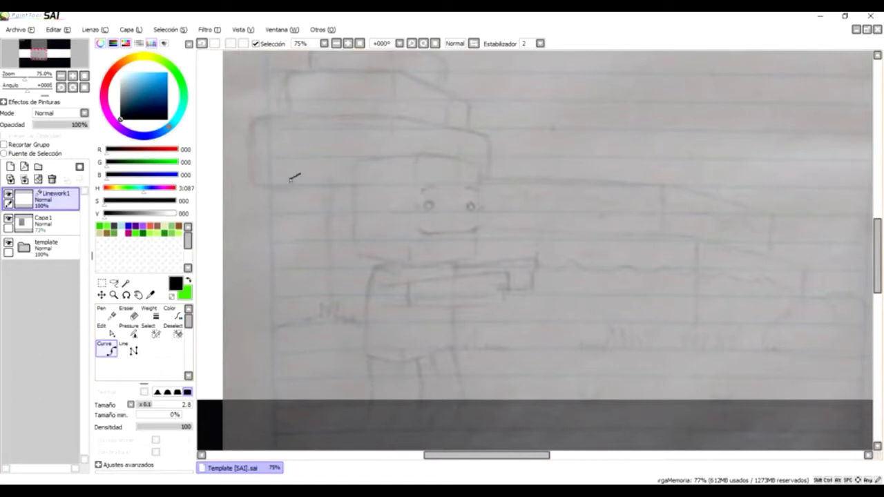
# Draw a test oval with the Curve tool beside the character's face, and undo it completely.
pyautogui.click(278, 201)
pyautogui.click(293, 245)
pyautogui.click(323, 176)
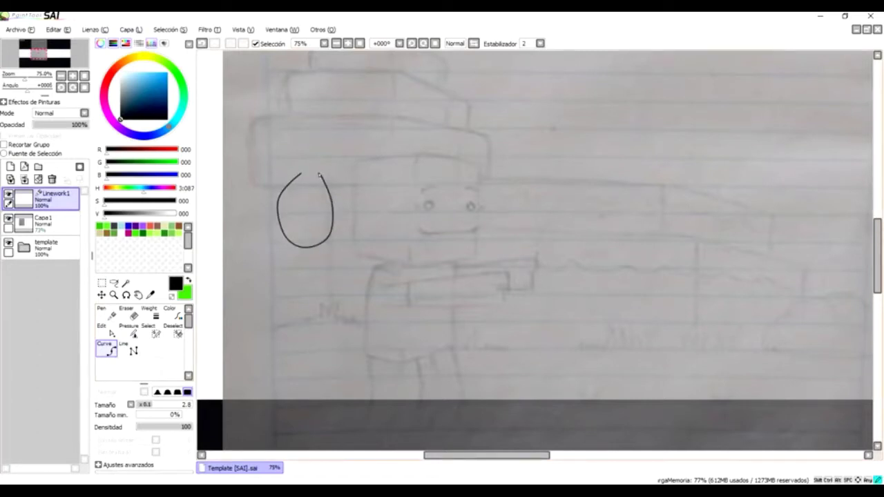
pyautogui.hotkey('ctrl', 'z')
pyautogui.hotkey('ctrl', 'z')
pyautogui.hotkey('ctrl', 'z')
pyautogui.hotkey('ctrl', 'z')
pyautogui.hotkey('ctrl', 'z')
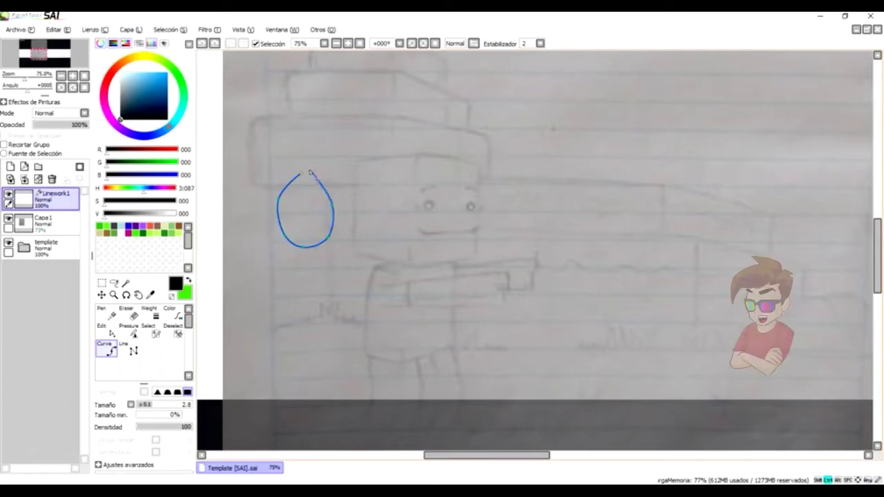
pyautogui.hotkey('ctrl', 'z')
pyautogui.hotkey('ctrl', 'z')
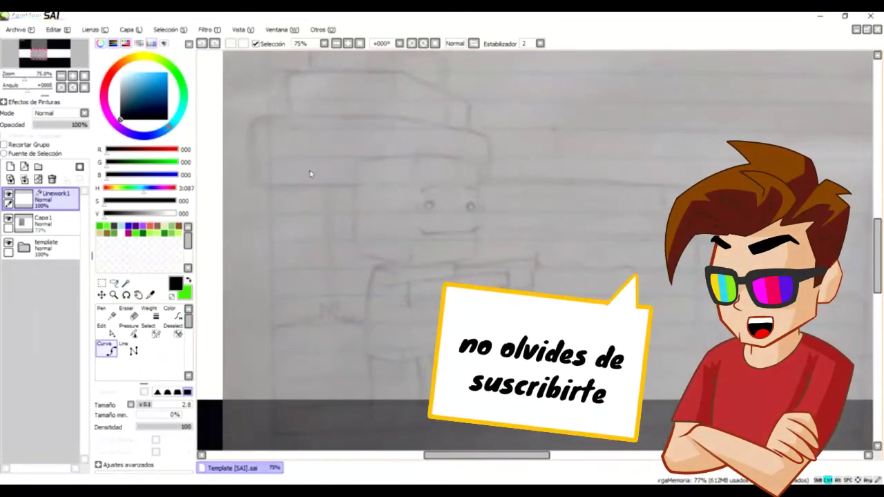
# Choose the Line tool and make the linework layer active for tracing the character sketch.
pyautogui.click(136, 350)
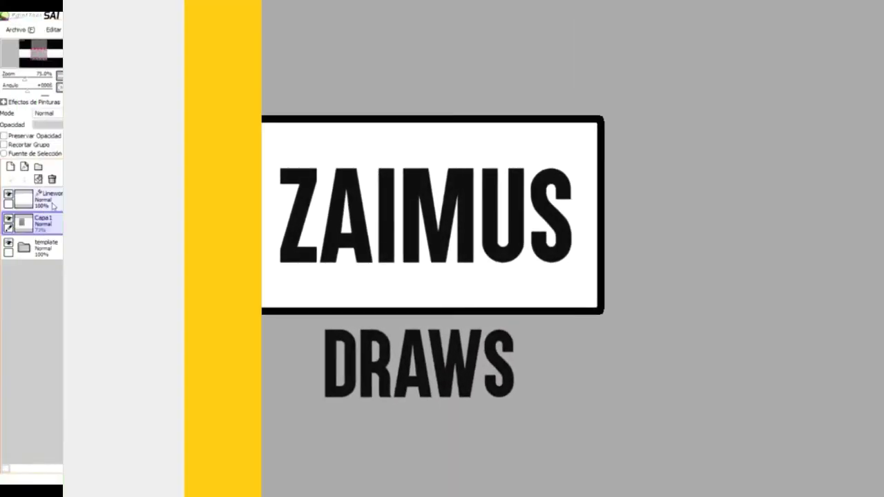
pyautogui.click(53, 206)
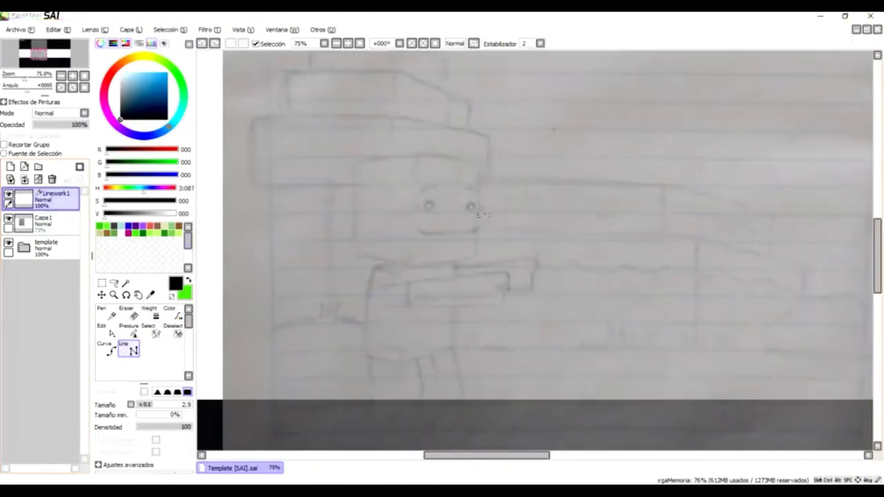
pyautogui.scroll(-2, 357, 191)
pyautogui.scroll(8, 359, 188)
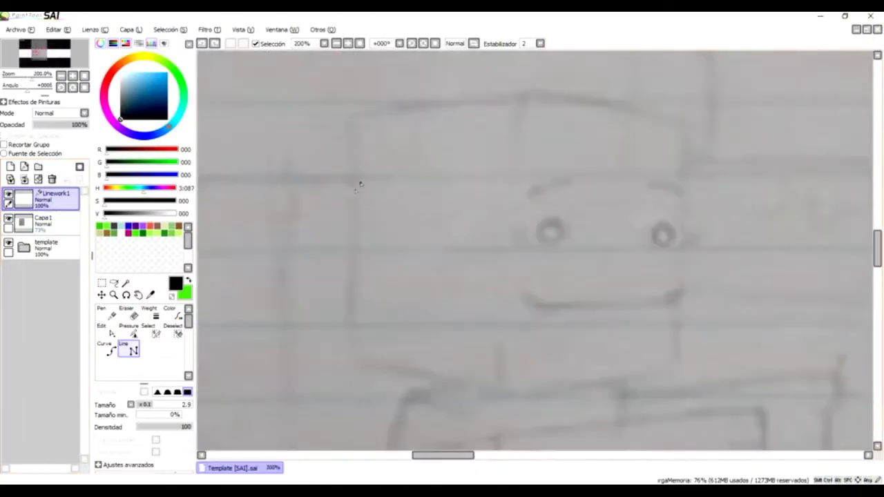
pyautogui.scroll(-6, 378, 150)
pyautogui.scroll(1, 378, 149)
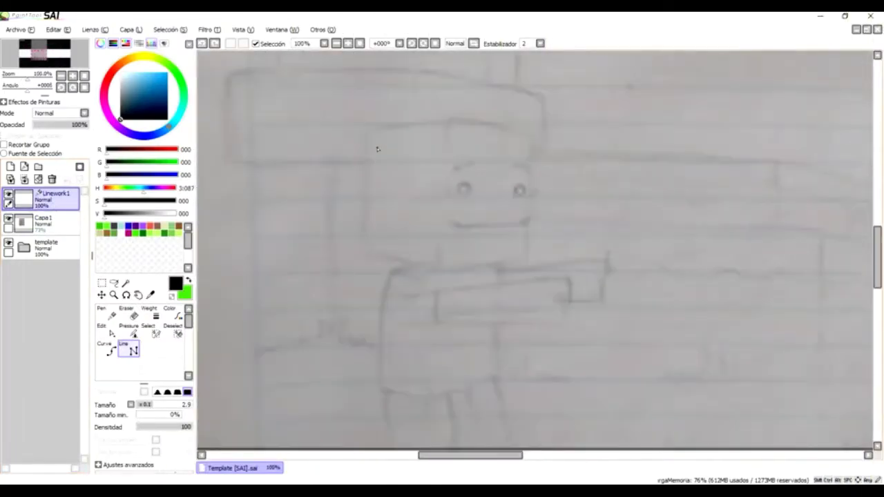
pyautogui.scroll(-2, 374, 137)
pyautogui.scroll(2, 374, 138)
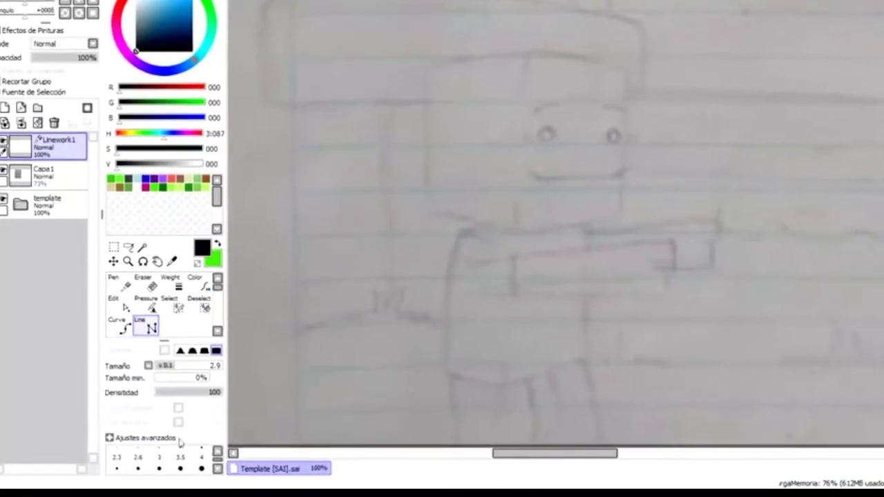
# Set the Line tool's size to 3.
pyautogui.scroll(-3, 169, 456)
pyautogui.scroll(5, 181, 453)
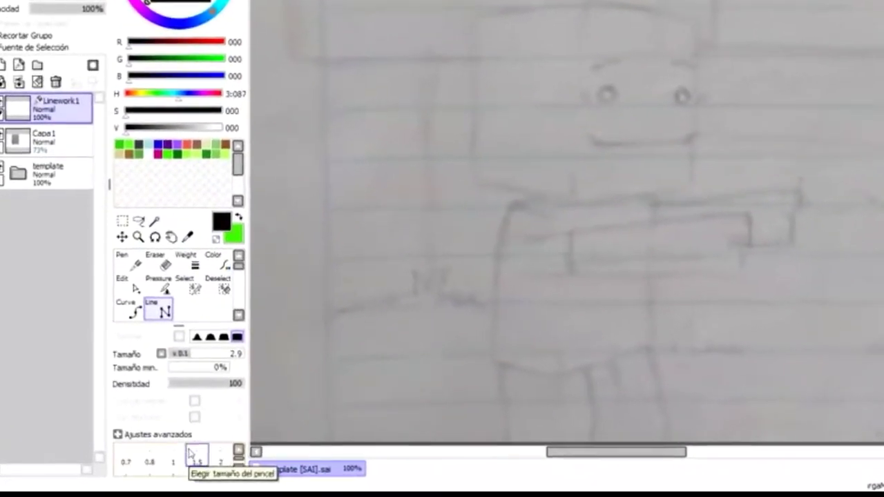
pyautogui.scroll(-1, 201, 456)
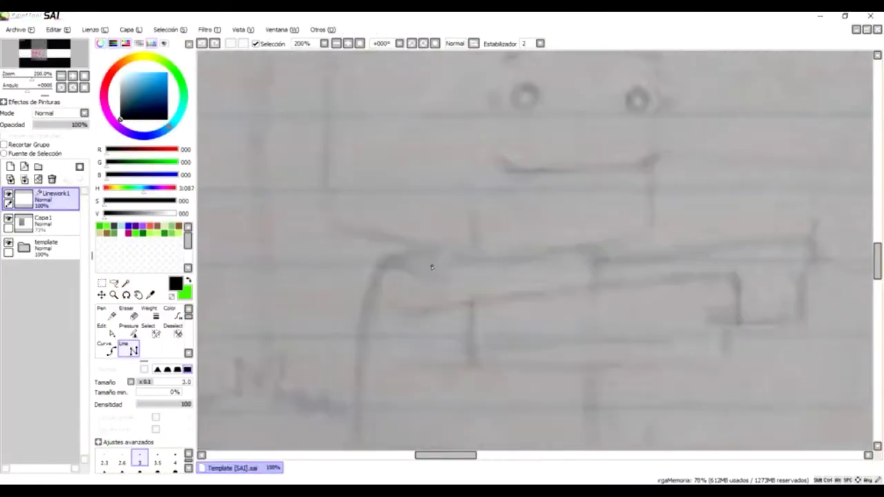
# Trace the head's six-sided outline over the sketch with straight connected lines, from the upper left corner clockwise.
pyautogui.press('Up')
pyautogui.scroll(1, 416, 263)
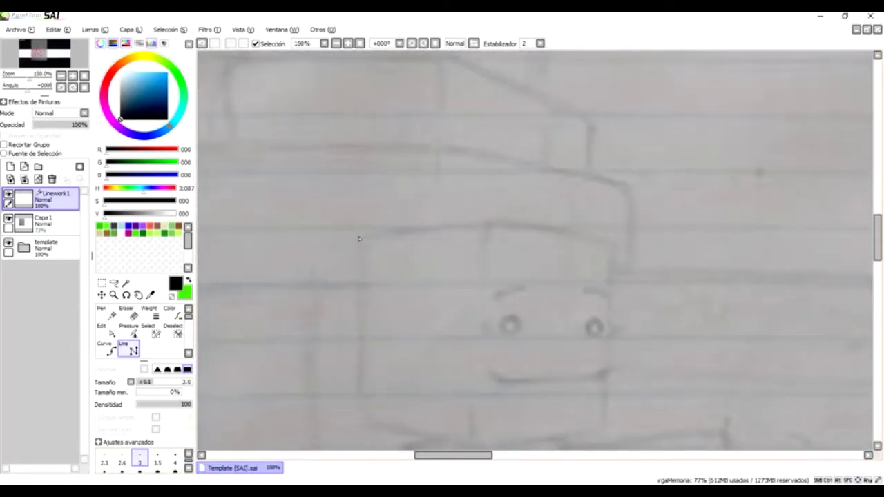
pyautogui.moveTo(401, 236); pyautogui.dragTo(493, 224)
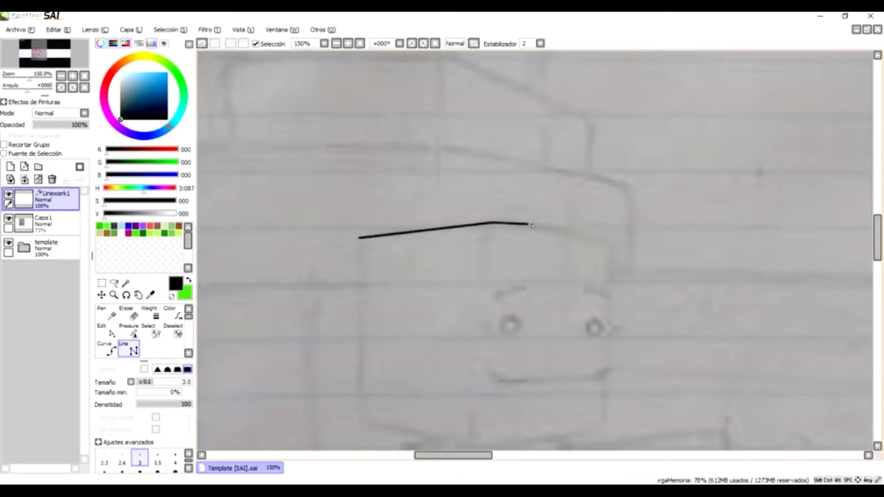
pyautogui.click(609, 246)
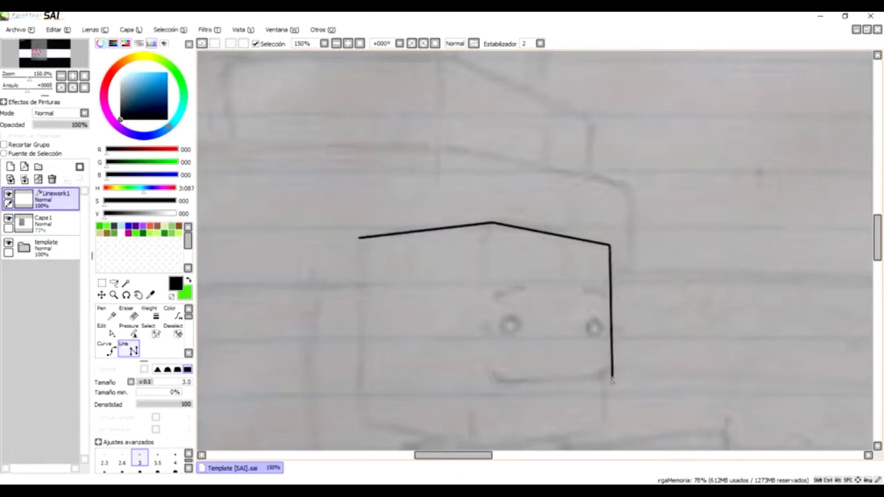
pyautogui.scroll(-1, 598, 432)
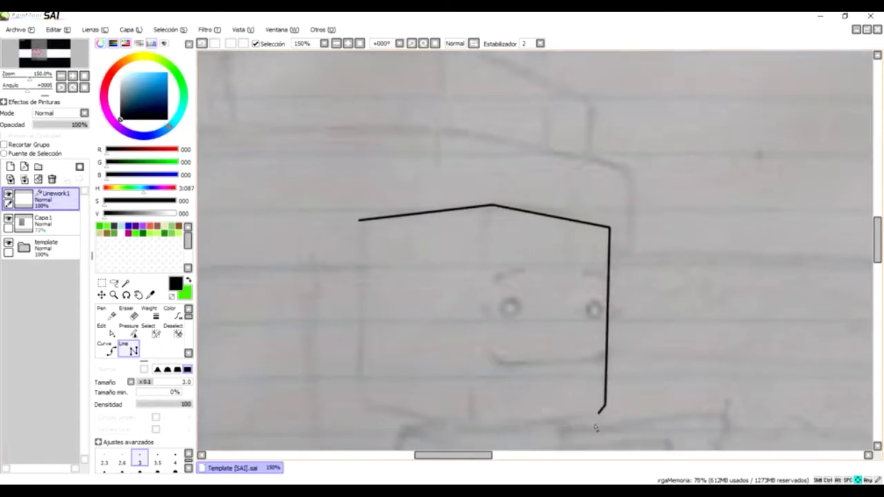
pyautogui.click(605, 405)
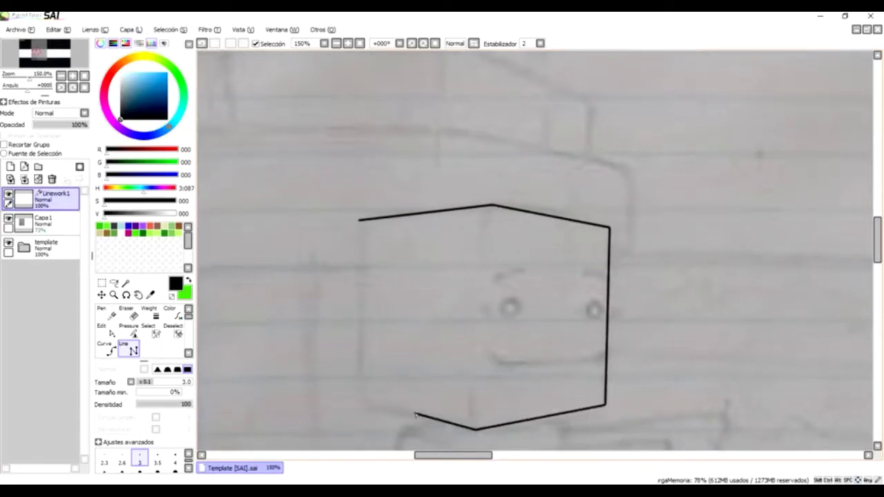
pyautogui.click(360, 404)
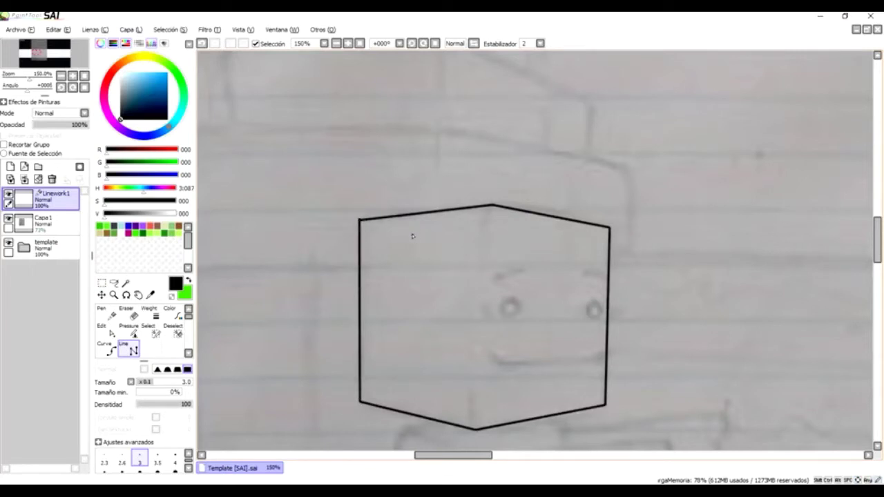
# Undo the last side of the head outline and redraw it to end exactly on the starting corner.
pyautogui.hotkey('ctrl', 'z')
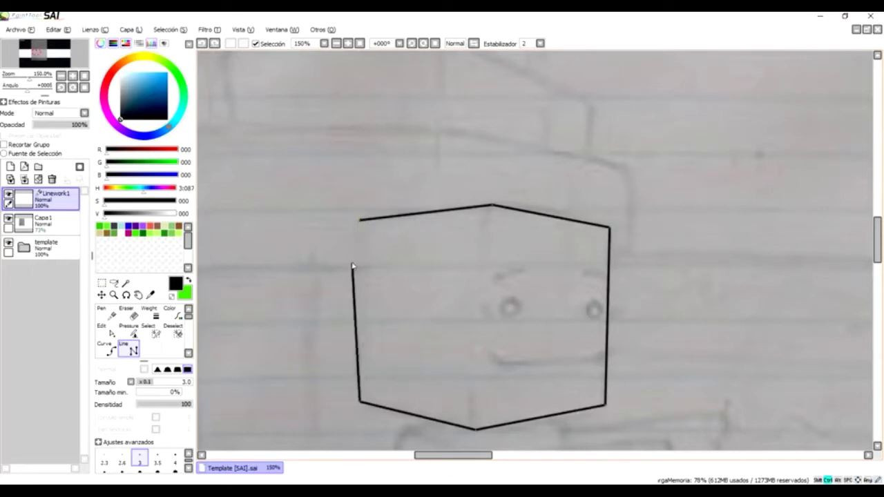
pyautogui.scroll(5, 359, 220)
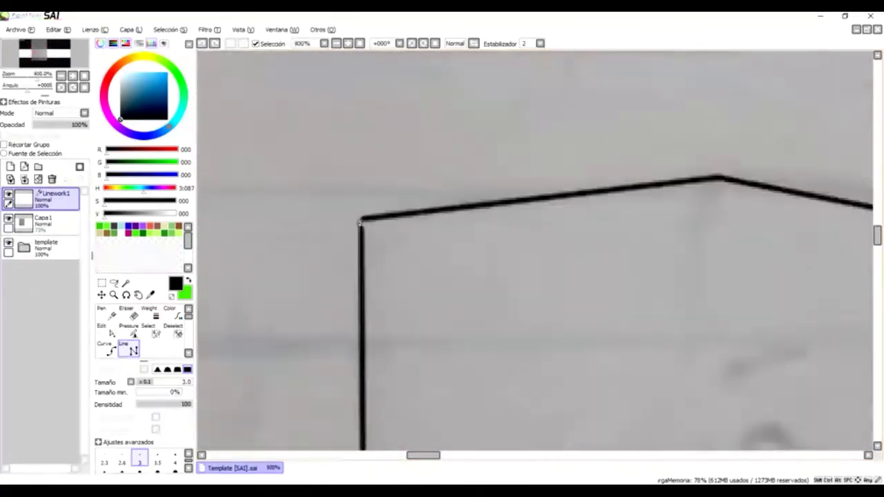
pyautogui.doubleClick(365, 219)
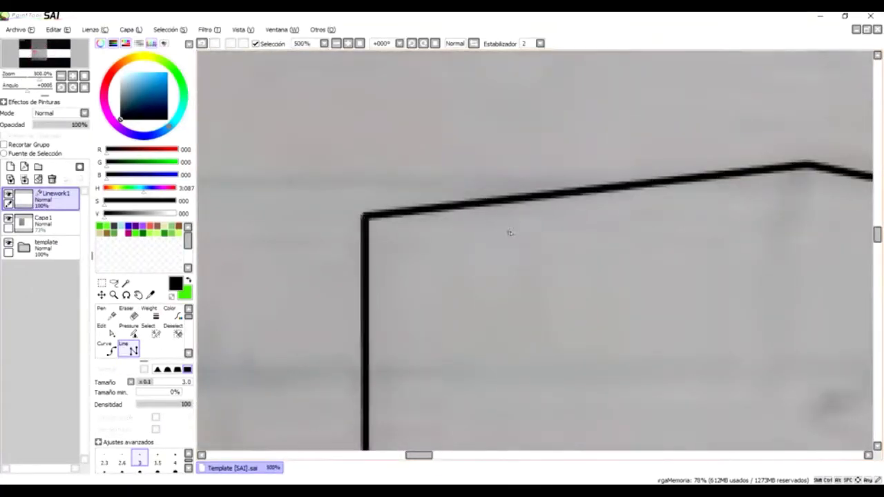
# Check the head outline with the sketch layer briefly hidden, and make the linework layer active again.
pyautogui.scroll(-5, 526, 235)
pyautogui.press('Right')
pyautogui.press('Right')
pyautogui.press('Right')
pyautogui.press('Right')
pyautogui.press('Right')
pyautogui.press('Right')
pyautogui.press('Right')
pyautogui.press('Right')
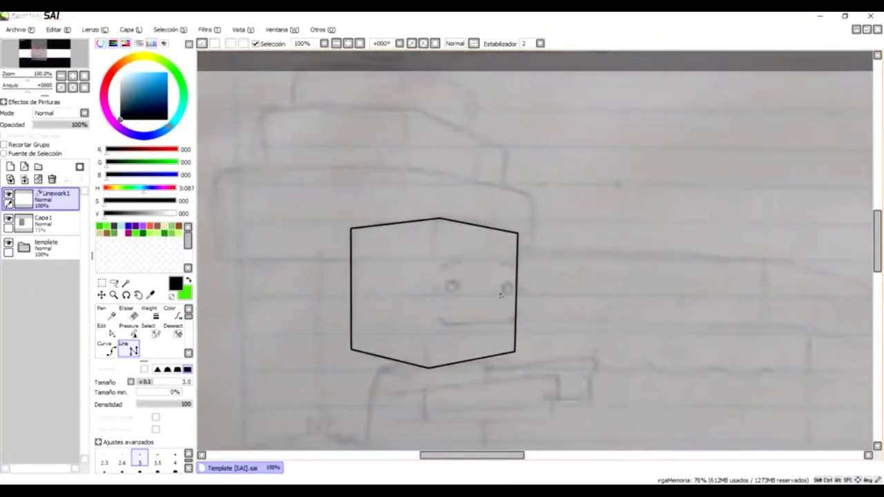
pyautogui.click(43, 221)
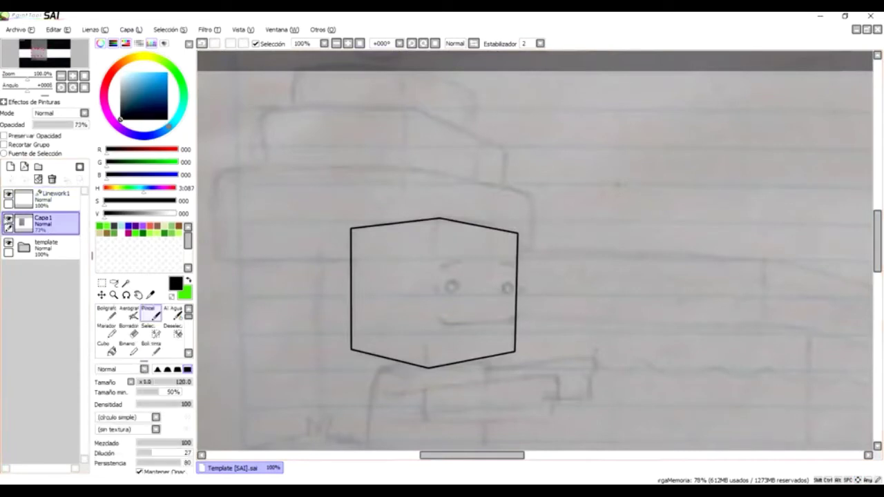
pyautogui.click(8, 218)
pyautogui.click(7, 219)
pyautogui.click(47, 200)
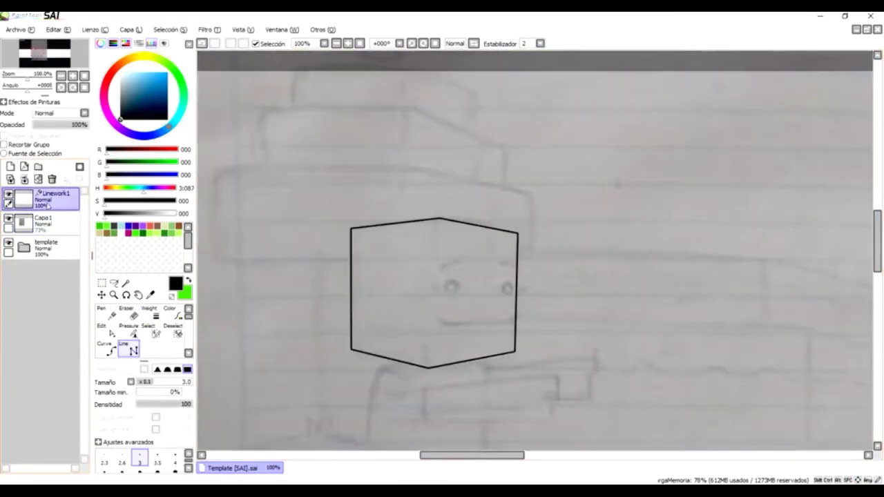
# Try to draw the head's full middle edge from the top corner to the bottom corner, and undo it.
pyautogui.scroll(3, 428, 272)
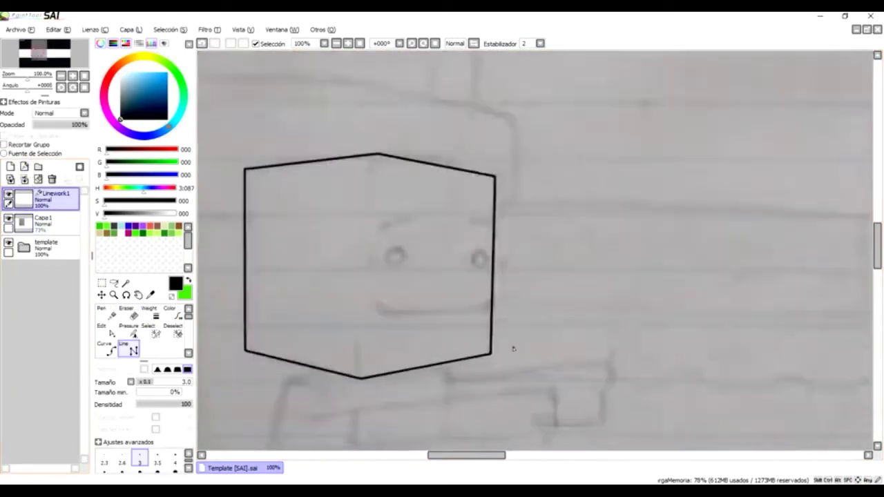
pyautogui.moveTo(428, 271); pyautogui.dragTo(408, 373)
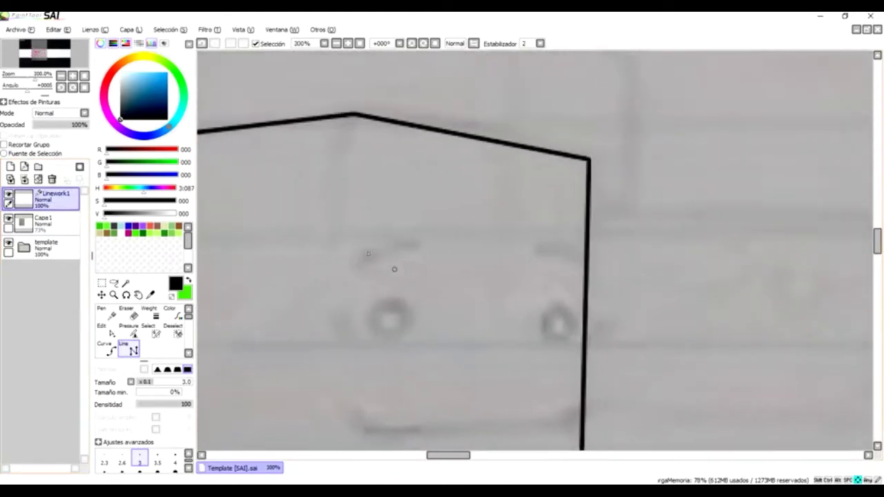
pyautogui.moveTo(376, 191); pyautogui.dragTo(446, 194)
pyautogui.scroll(-1, 423, 116)
pyautogui.scroll(-2, 423, 116)
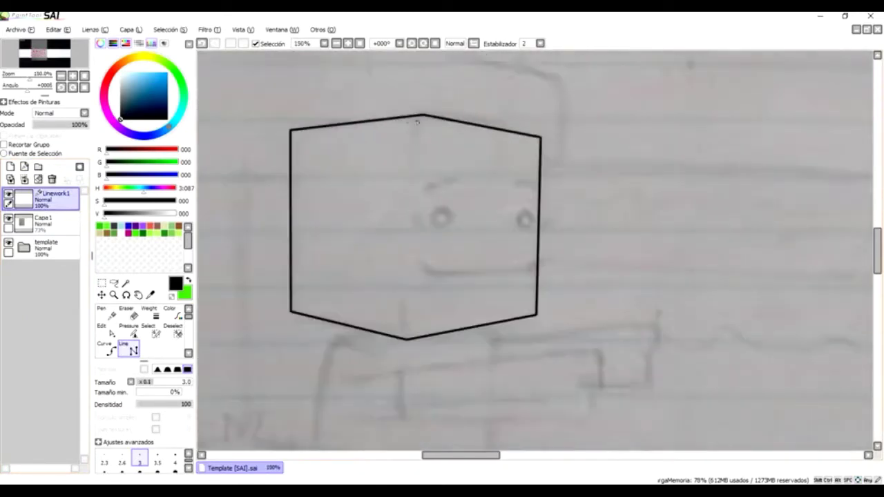
pyautogui.moveTo(423, 116); pyautogui.dragTo(418, 331)
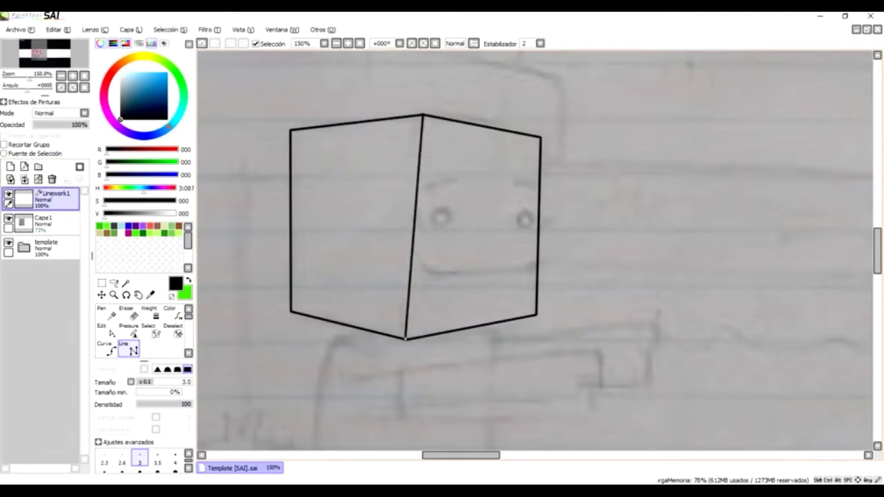
pyautogui.hotkey('ctrl', 'z')
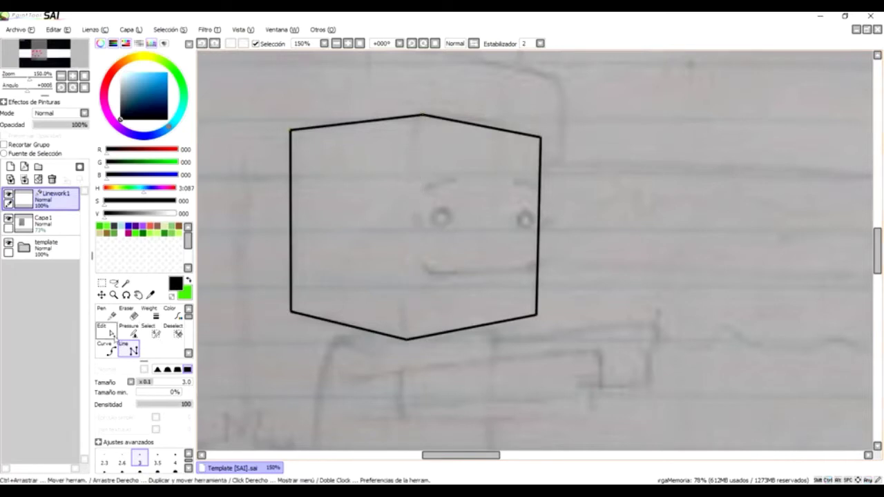
# Move the outline's top middle corner directly above the bottom one, and draw short vertical lines inward from both corners.
pyautogui.click(110, 333)
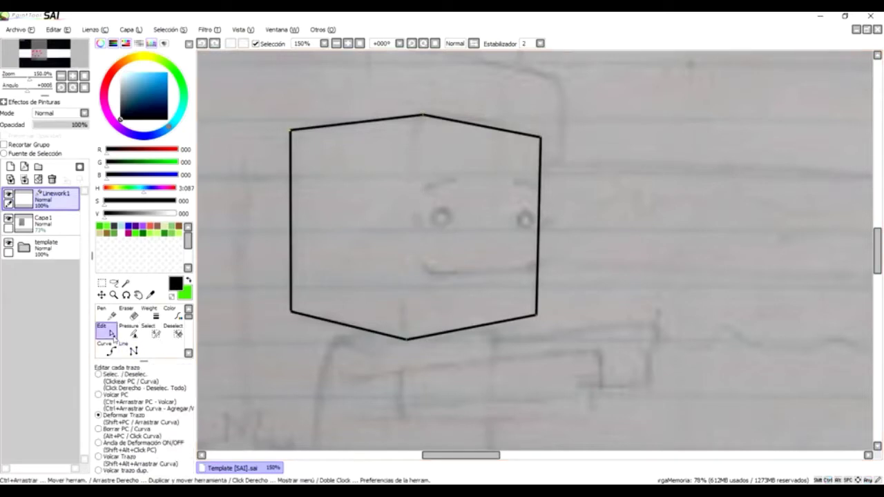
pyautogui.moveTo(429, 118)
pyautogui.mouseDown()
pyautogui.moveTo(441, 110)
pyautogui.moveTo(432, 115)
pyautogui.mouseUp()
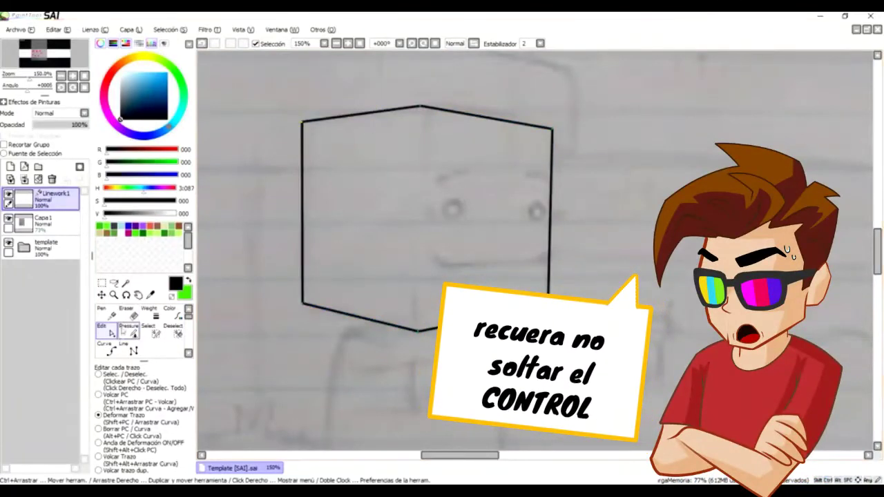
pyautogui.click(128, 350)
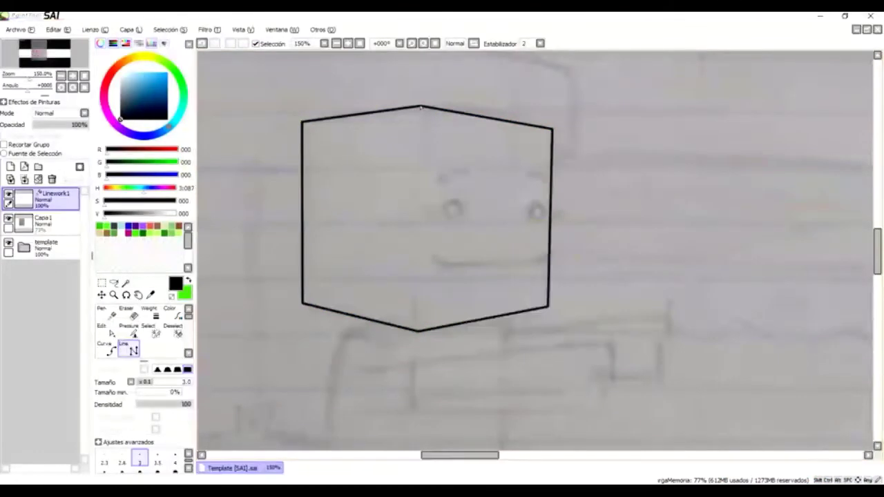
pyautogui.moveTo(419, 143); pyautogui.dragTo(418, 333)
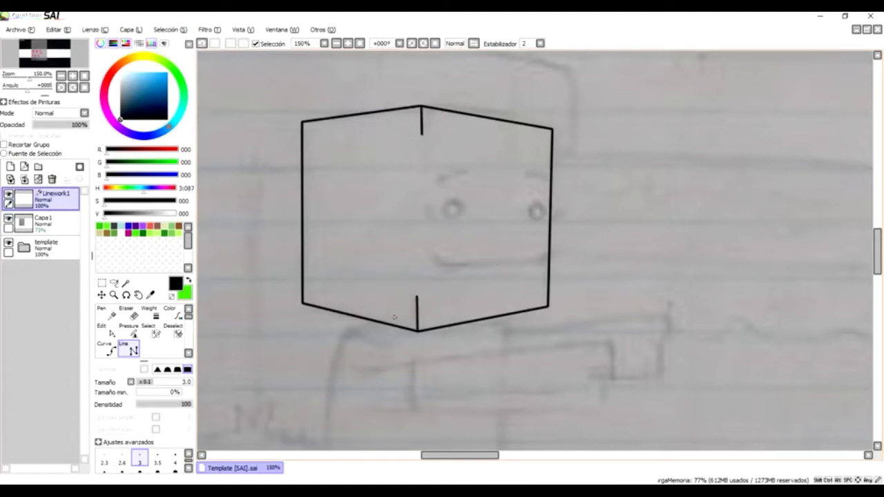
# Taper the inner ends of the two short vertical lines by lowering their control point pressure.
pyautogui.click(124, 329)
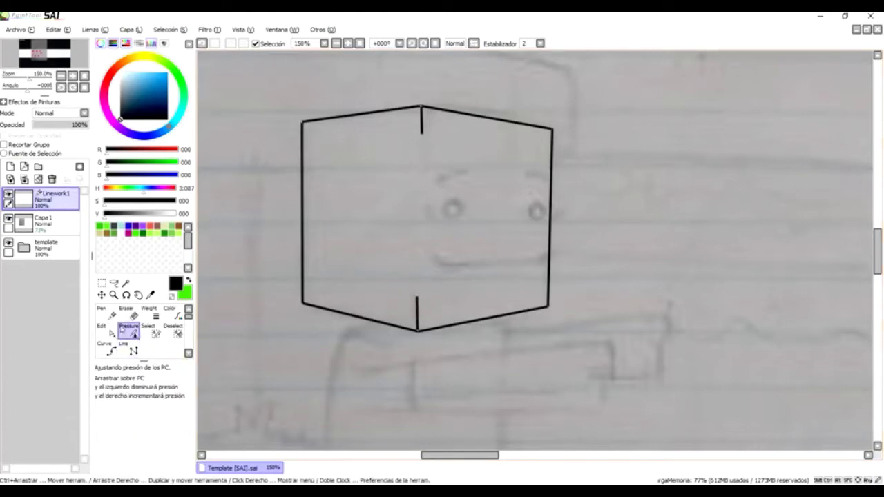
pyautogui.scroll(4, 404, 306)
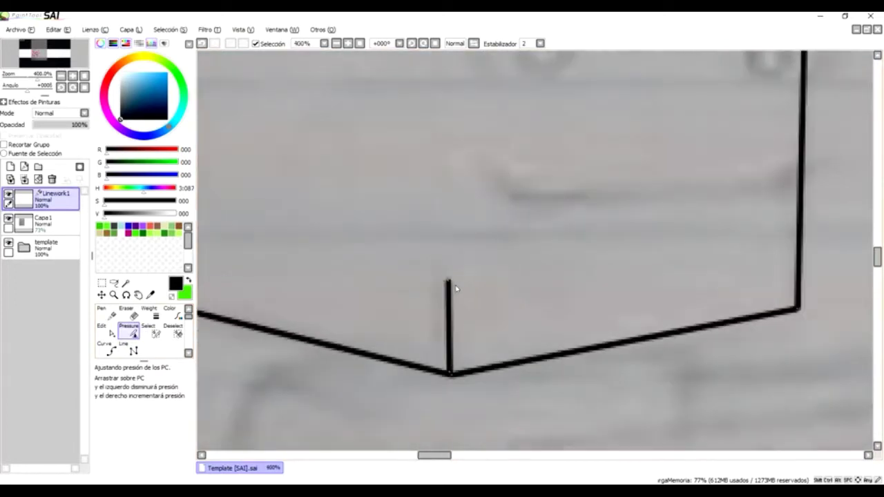
pyautogui.press('Left')
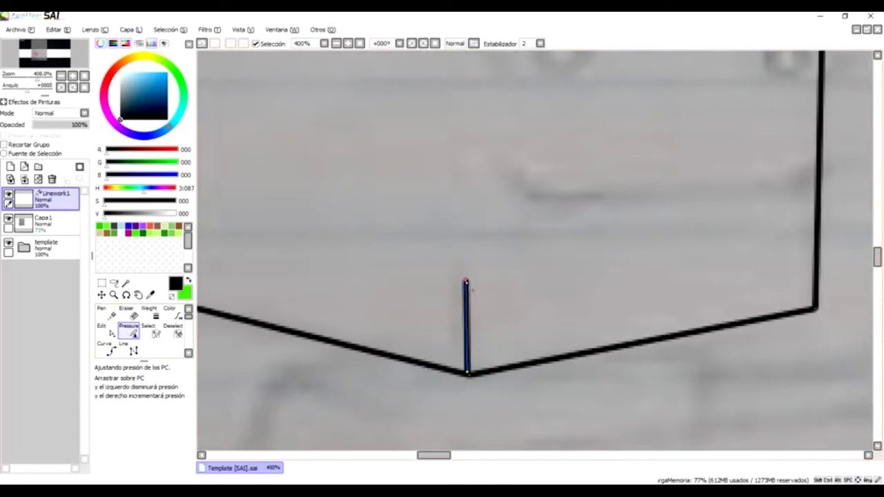
pyautogui.click(472, 290)
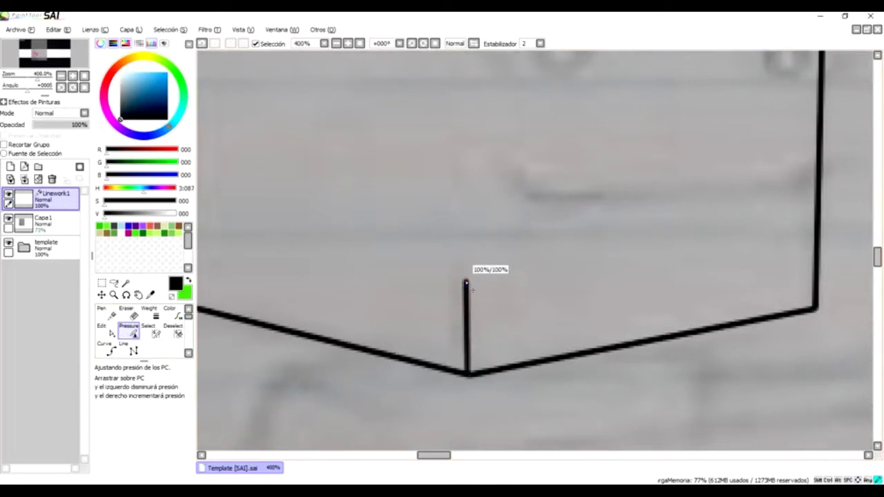
pyautogui.moveTo(473, 290); pyautogui.dragTo(453, 280)
pyautogui.moveTo(203, 233); pyautogui.dragTo(202, 233)
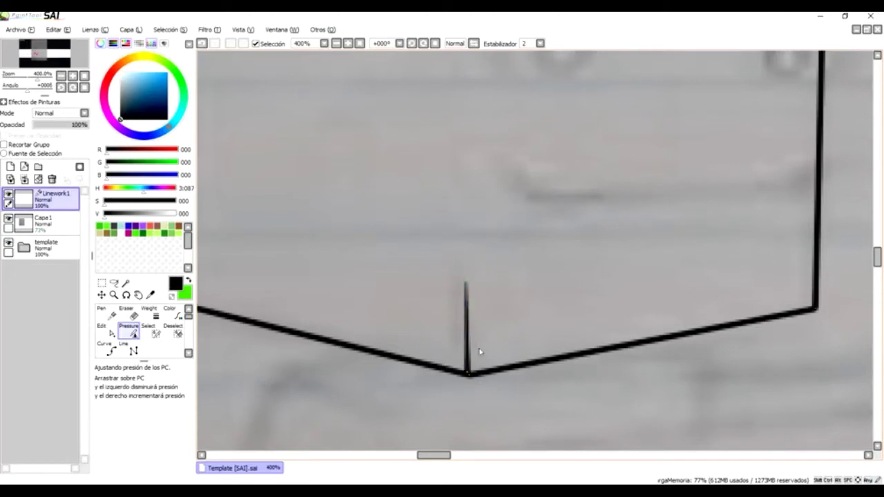
pyautogui.scroll(10, 480, 352)
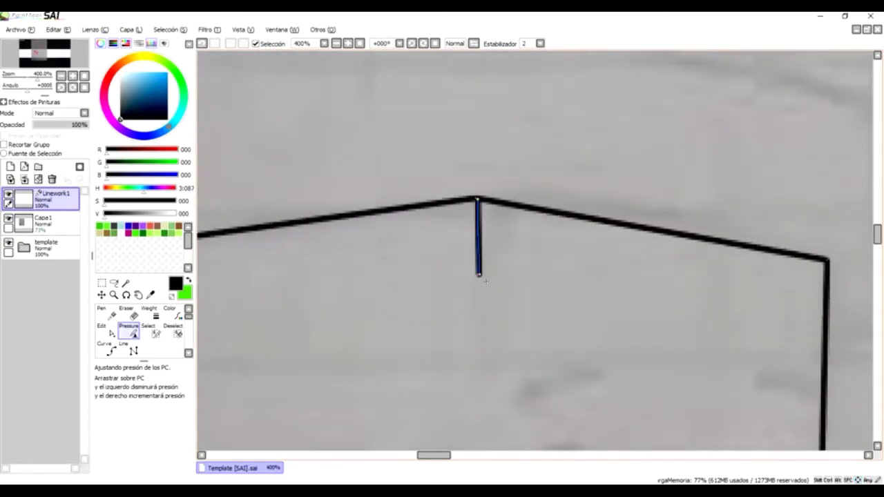
pyautogui.moveTo(486, 281); pyautogui.dragTo(339, 283)
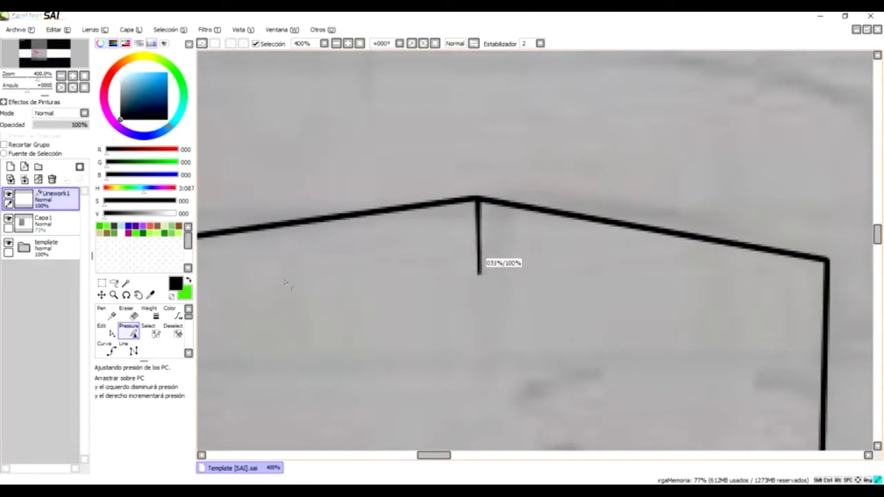
pyautogui.moveTo(84, 277); pyautogui.dragTo(74, 276)
pyautogui.scroll(-5, 489, 279)
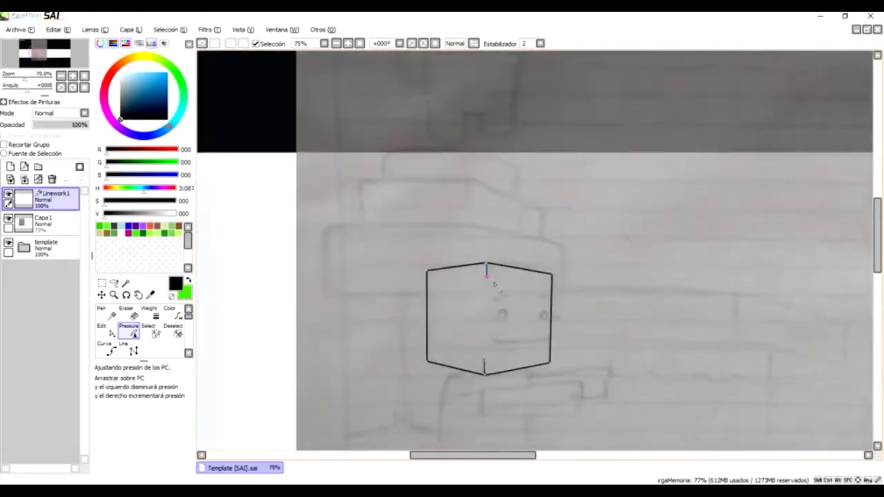
# Examine the head outline up close and compare it with the pencil sketch, including the torso and arms below.
pyautogui.press('Down')
pyautogui.click(137, 295)
pyautogui.scroll(3, 561, 290)
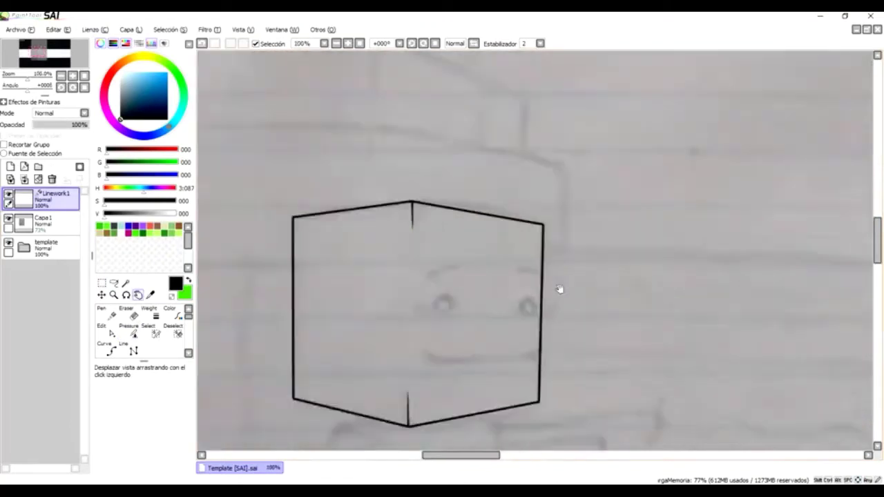
pyautogui.moveTo(391, 250); pyautogui.dragTo(367, 128)
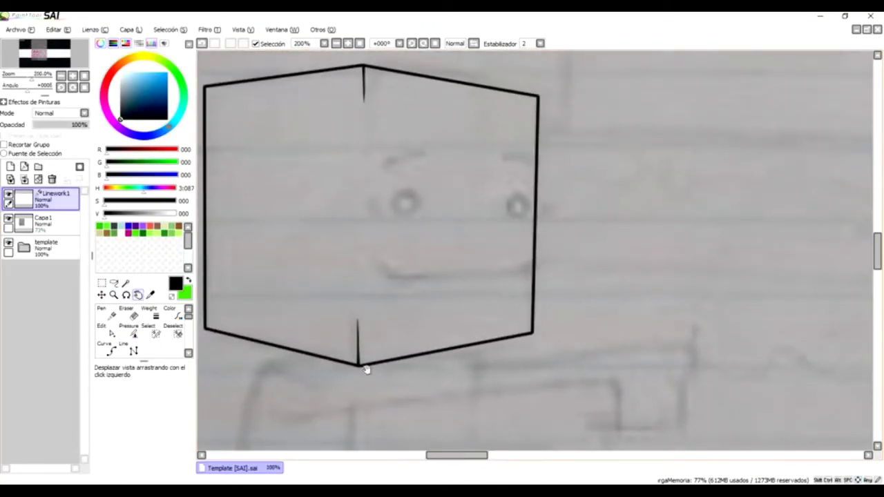
pyautogui.scroll(-2, 367, 329)
pyautogui.scroll(2, 366, 346)
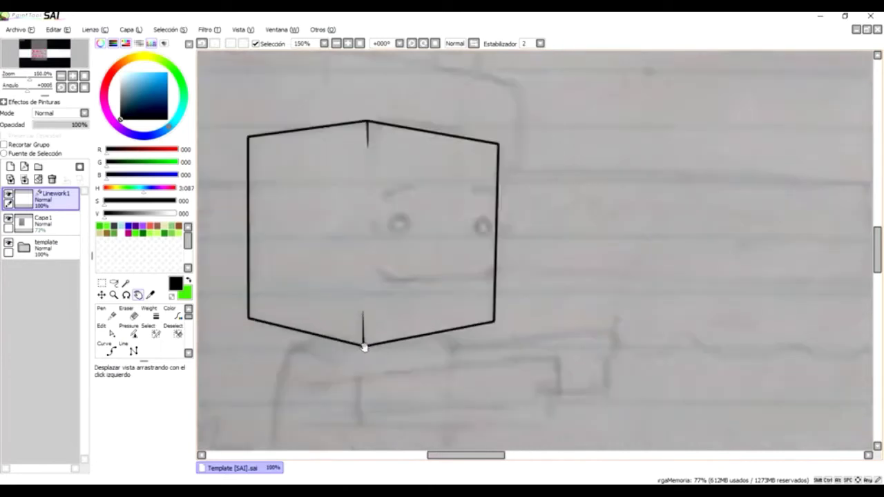
pyautogui.scroll(-1, 405, 351)
pyautogui.moveTo(405, 351); pyautogui.dragTo(373, 242)
pyautogui.press('Down')
pyautogui.press('Down')
pyautogui.press('Down')
pyautogui.press('Down')
pyautogui.press('Down')
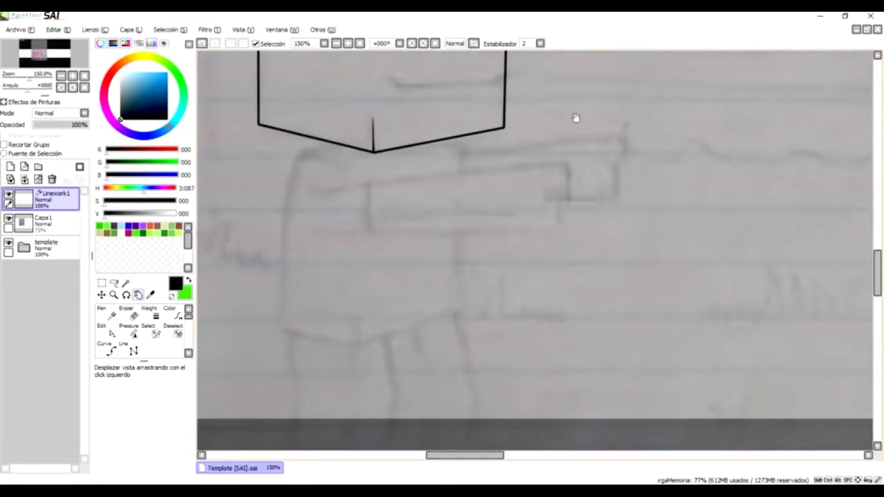
pyautogui.click(134, 352)
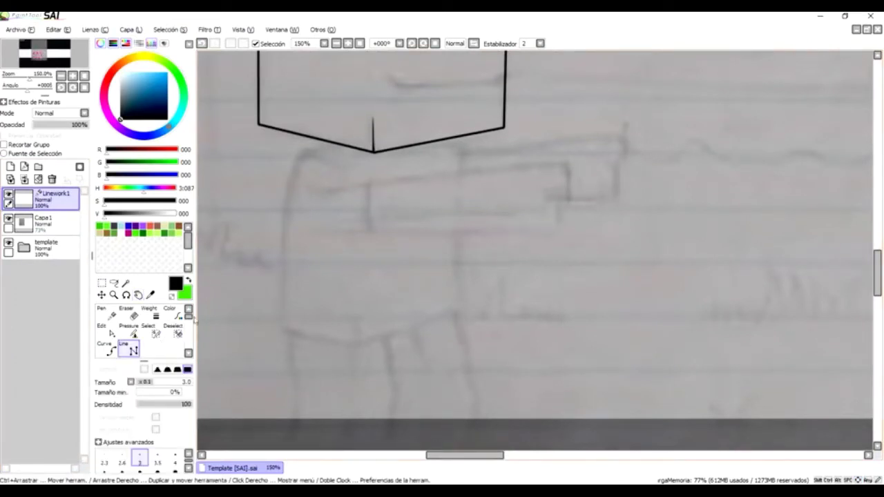
pyautogui.press('Down')
pyautogui.press('Down')
pyautogui.press('Down')
pyautogui.press('Down')
pyautogui.press('Down')
pyautogui.press('Up')
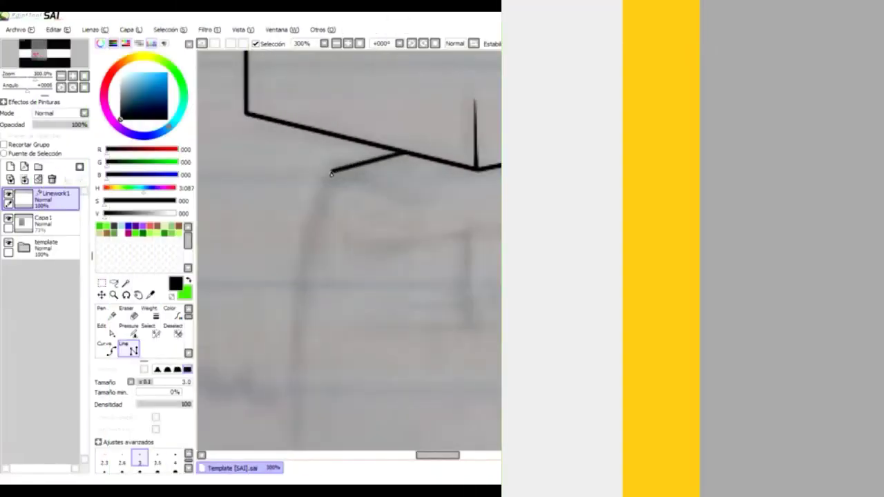
# Trace the torso's rounded left shoulder and side with the Curve tool, from the head's lower edge to the torso's bottom left corner.
pyautogui.click(106, 349)
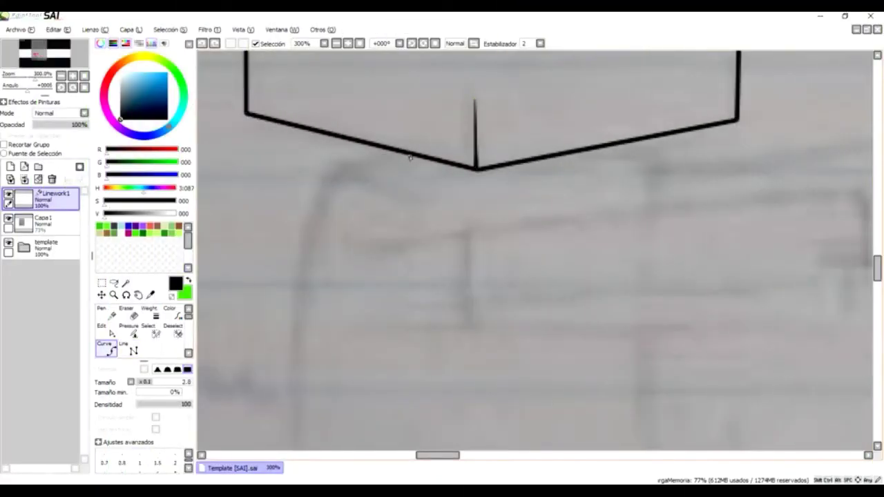
pyautogui.click(412, 154)
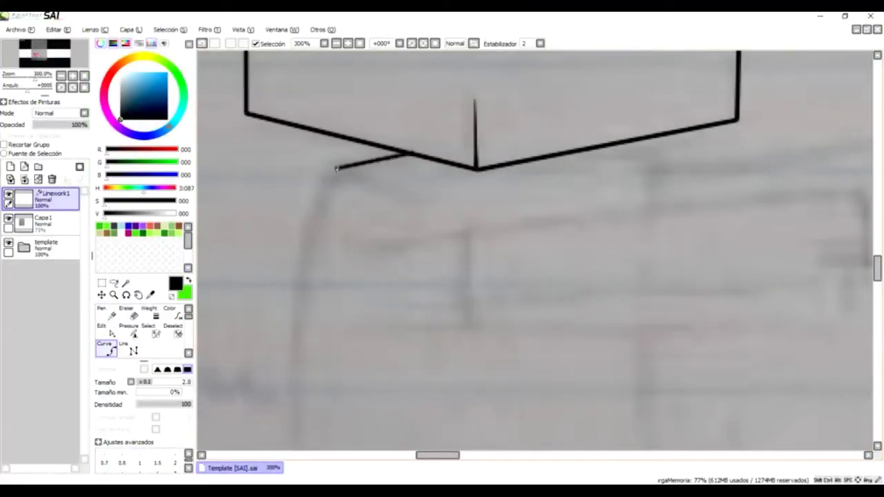
pyautogui.click(338, 169)
pyautogui.press('Down')
pyautogui.press('Down')
pyautogui.press('Down')
pyautogui.press('Down')
pyautogui.press('Down')
pyautogui.press('Down')
pyautogui.press('Down')
pyautogui.press('Down')
pyautogui.click(306, 123)
pyautogui.click(297, 303)
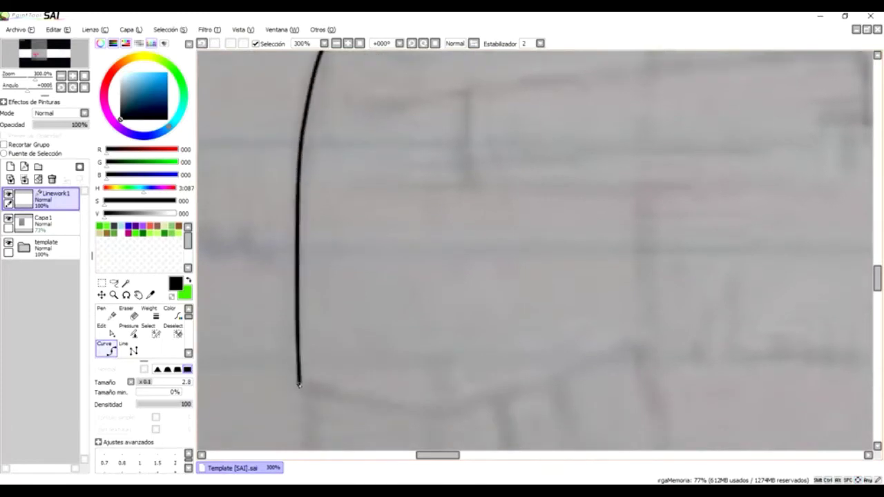
pyautogui.doubleClick(304, 386)
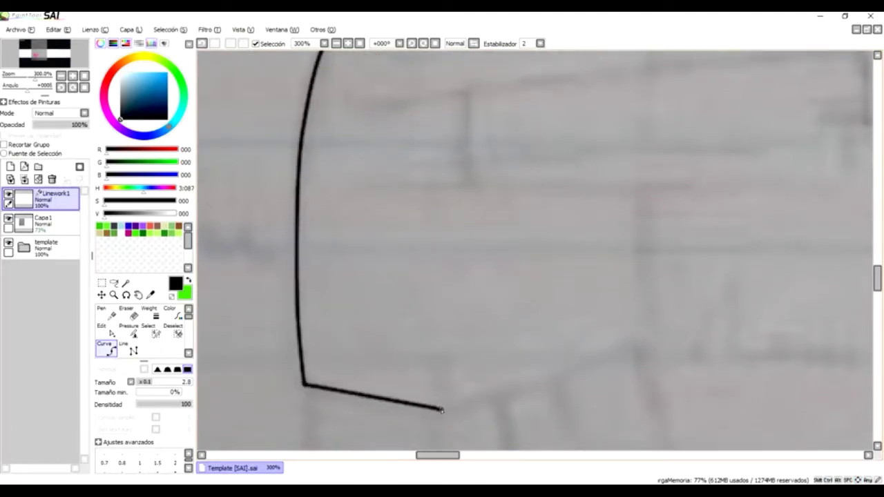
# Continue the torso outline along the angled bottom edge and up the right side, ending at the head's lower edge.
pyautogui.doubleClick(650, 336)
pyautogui.press('Right')
pyautogui.press('Right')
pyautogui.press('Right')
pyautogui.press('Right')
pyautogui.press('Right')
pyautogui.press('Right')
pyautogui.press('Up')
pyautogui.press('Up')
pyautogui.press('Up')
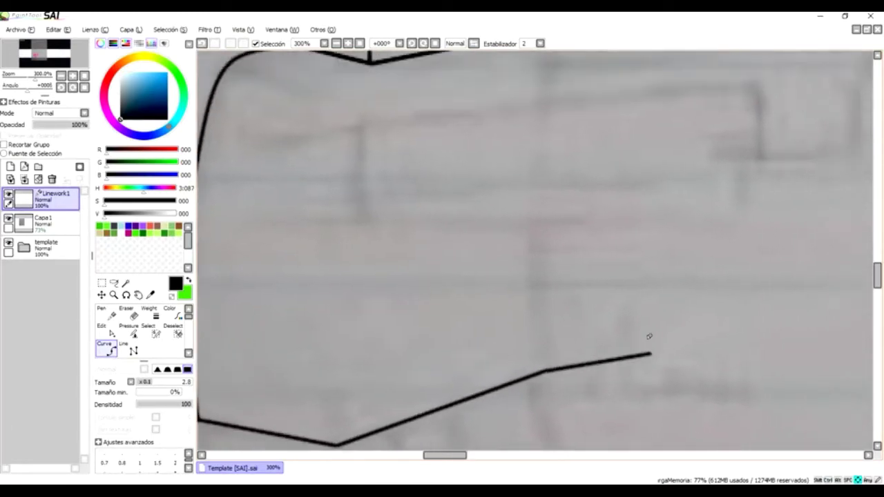
pyautogui.press('Up')
pyautogui.press('Up')
pyautogui.press('Up')
pyautogui.press('Up')
pyautogui.press('Up')
pyautogui.press('Up')
pyautogui.press('Up')
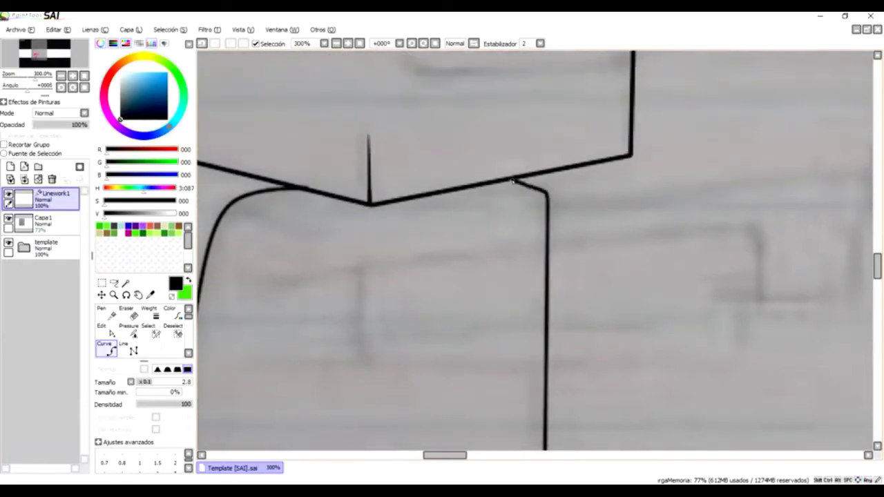
pyautogui.doubleClick(513, 181)
# Outline the left leg with the Line tool at size 3, bent at the knee and ending flat on the dark band's edge.
pyautogui.scroll(-2, 363, 247)
pyautogui.press('Down')
pyautogui.press('Down')
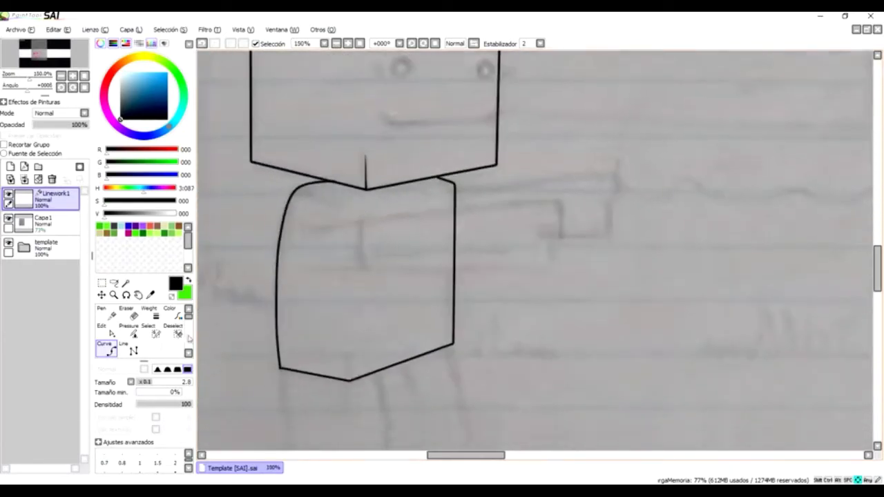
pyautogui.press('Down')
pyautogui.press('Down')
pyautogui.press('Down')
pyautogui.press('Down')
pyautogui.press('Down')
pyautogui.press('Down')
pyautogui.press('Down')
pyautogui.press('Up')
pyautogui.click(130, 349)
pyautogui.scroll(3, 259, 345)
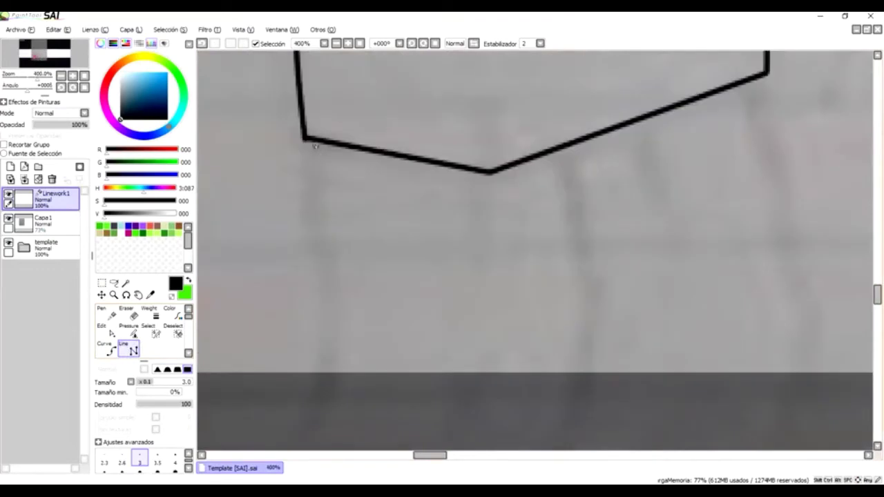
pyautogui.click(339, 333)
pyautogui.click(327, 372)
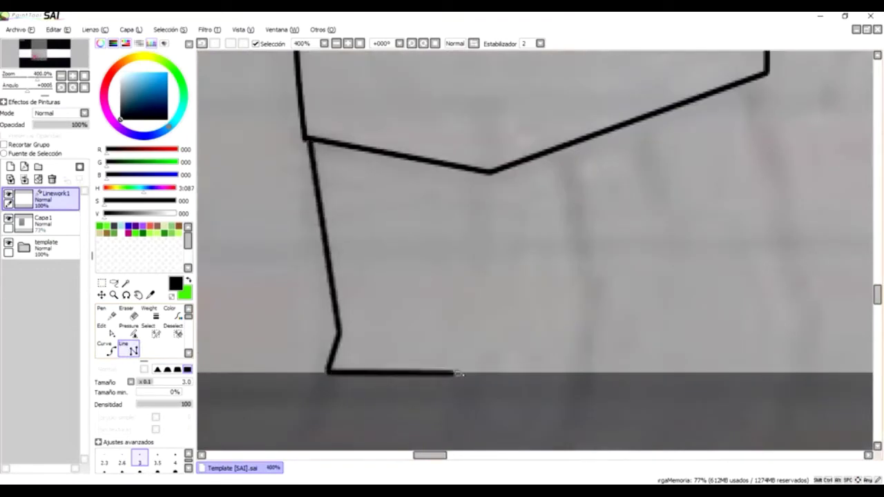
pyautogui.click(587, 372)
pyautogui.click(598, 292)
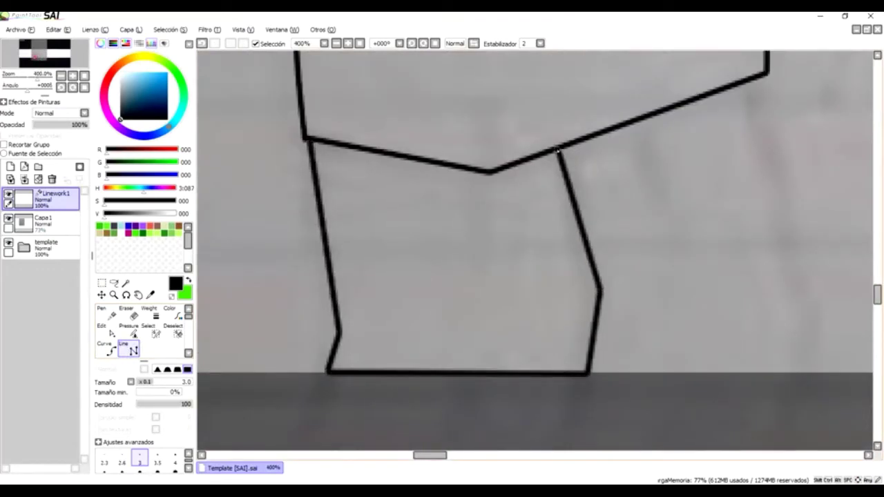
pyautogui.doubleClick(558, 150)
# Outline the right leg with straight lines from the torso's lower right corner down to the band and across to the left leg.
pyautogui.press('Right')
pyautogui.press('Right')
pyautogui.press('Right')
pyautogui.press('Right')
pyautogui.click(677, 80)
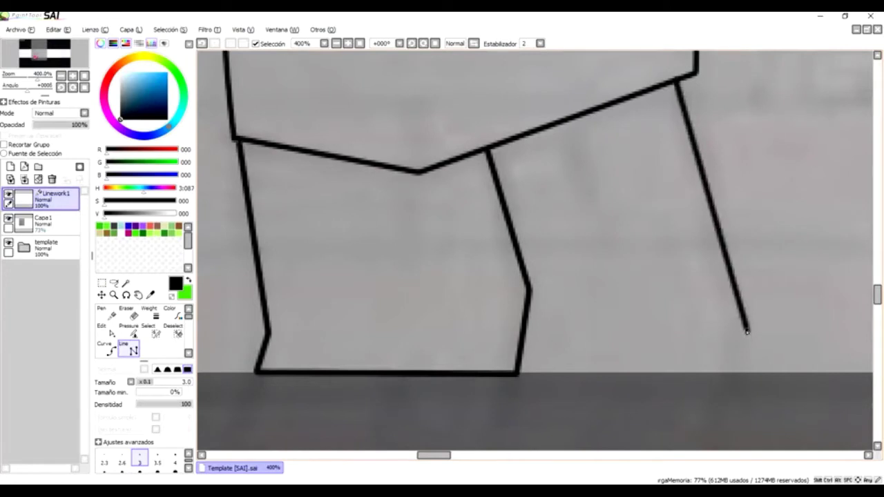
pyautogui.click(739, 294)
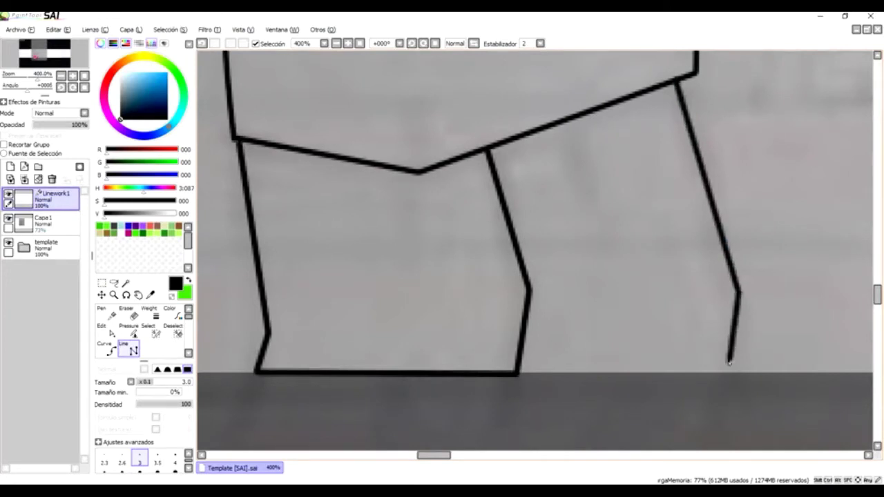
pyautogui.click(726, 373)
pyautogui.doubleClick(518, 374)
# Draw the near arm's upper edge across the torso, with a vertical hand end and a short line turning back inward.
pyautogui.scroll(-4, 531, 333)
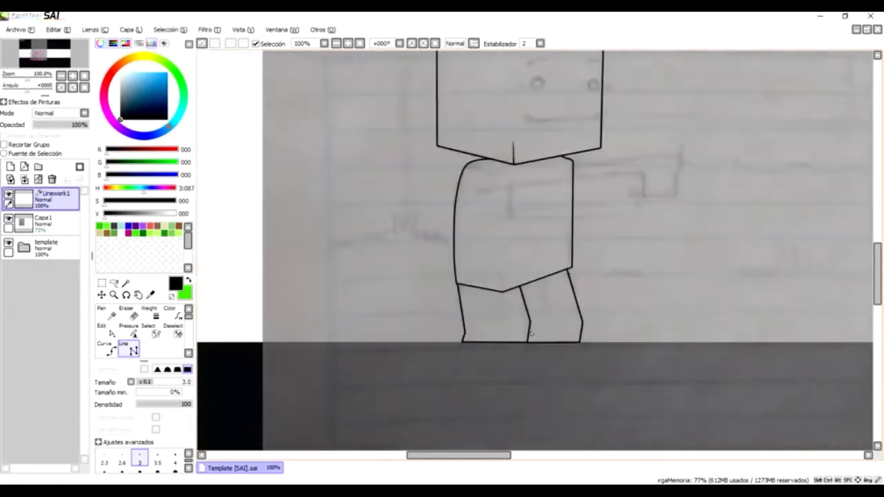
pyautogui.press('Right')
pyautogui.press('Right')
pyautogui.press('Right')
pyautogui.press('Right')
pyautogui.press('Right')
pyautogui.press('Right')
pyautogui.press('Right')
pyautogui.press('Right')
pyautogui.press('Up')
pyautogui.press('Up')
pyautogui.scroll(3, 408, 229)
pyautogui.press('Right')
pyautogui.press('Left')
pyautogui.press('Left')
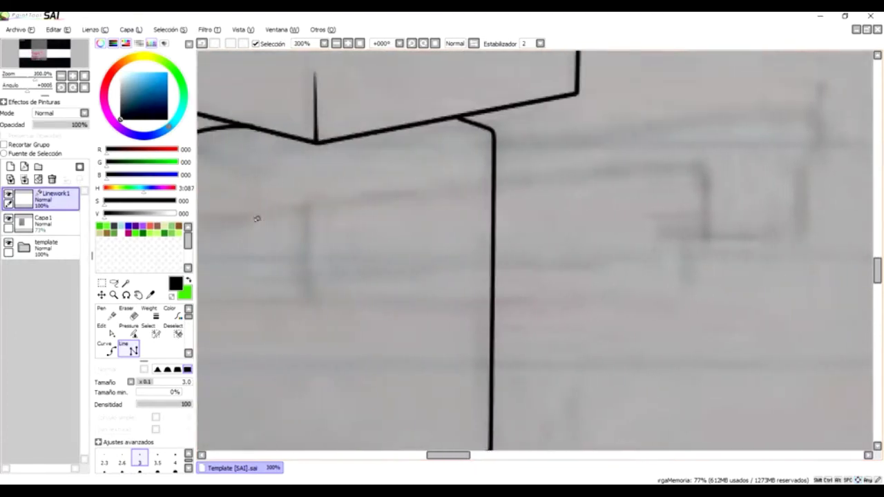
pyautogui.click(230, 218)
pyautogui.click(708, 168)
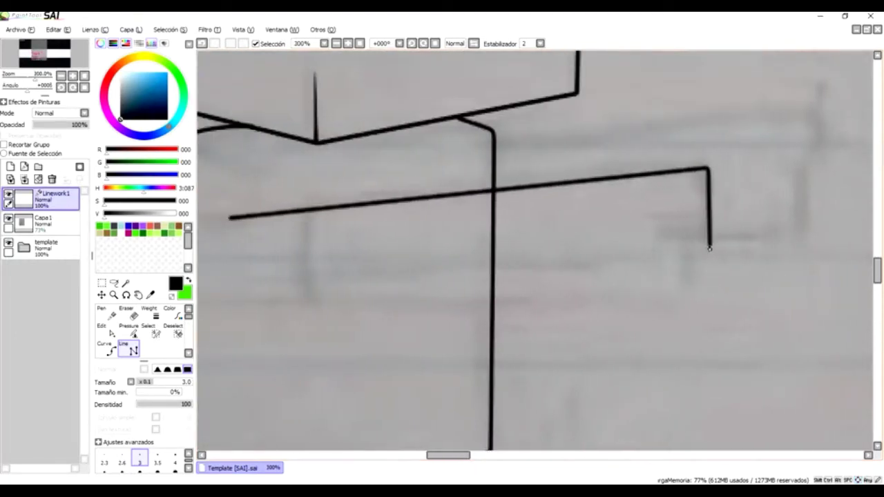
pyautogui.doubleClick(668, 250)
# Draw the near arm's lower edge and join it upward to the short line at the hand.
pyautogui.click(221, 308)
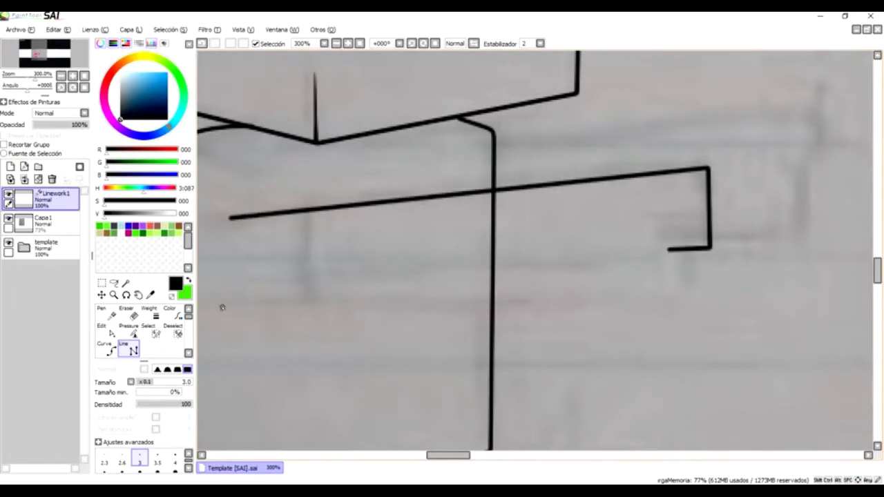
pyautogui.click(691, 298)
pyautogui.doubleClick(690, 250)
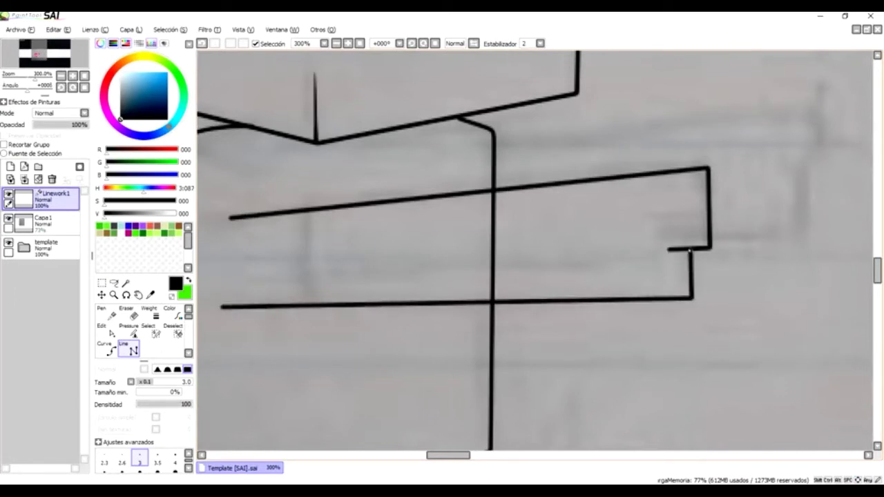
# Outline the far arm from the torso's right side, with a stepped hand end that returns to the near arm.
pyautogui.click(496, 145)
pyautogui.click(820, 124)
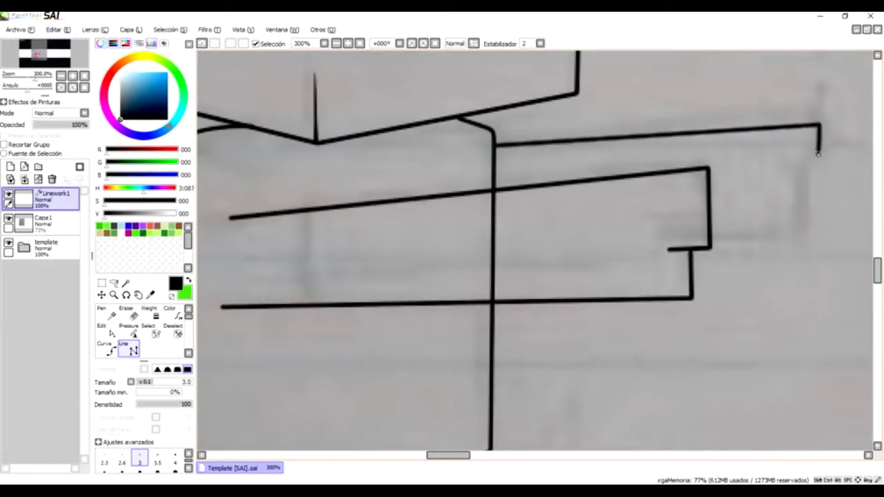
pyautogui.click(822, 180)
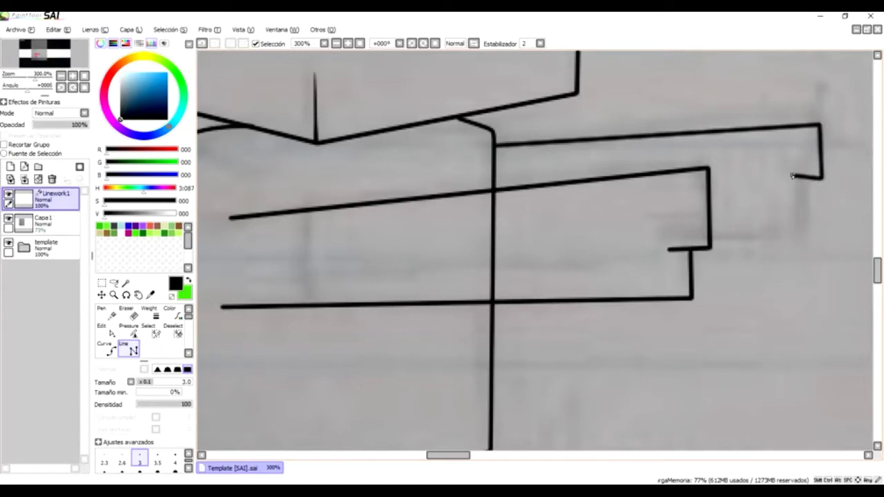
pyautogui.click(803, 181)
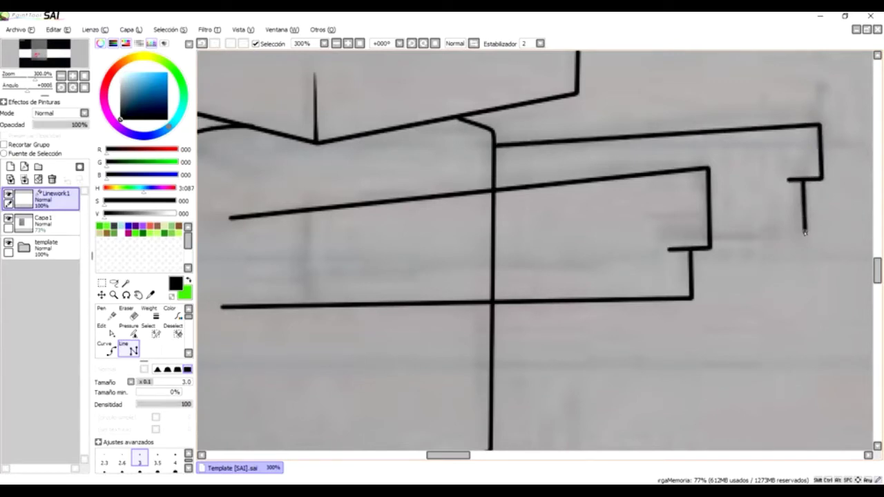
pyautogui.click(804, 233)
pyautogui.doubleClick(715, 235)
# Erase the part of the torso's right edge that crosses the near arm.
pyautogui.click(131, 314)
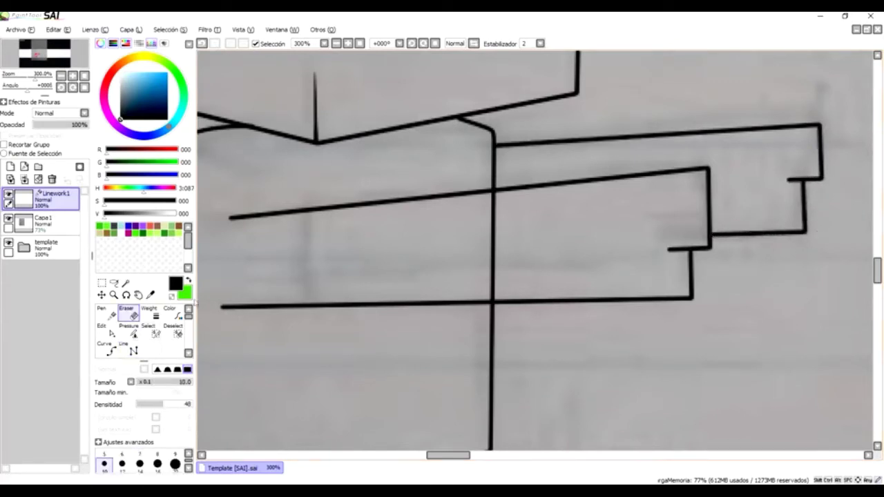
pyautogui.scroll(3, 518, 251)
pyautogui.moveTo(470, 123)
pyautogui.mouseDown()
pyautogui.moveTo(444, 301)
pyautogui.moveTo(455, 148)
pyautogui.moveTo(452, 368)
pyautogui.moveTo(460, 117)
pyautogui.moveTo(451, 147)
pyautogui.mouseUp()
pyautogui.hotkey('ctrl', 'z')
pyautogui.click(452, 359)
pyautogui.scroll(1, 462, 136)
pyautogui.moveTo(451, 144); pyautogui.dragTo(454, 127)
pyautogui.scroll(-4, 477, 198)
pyautogui.scroll(-2, 476, 198)
# Draw a size 2.3 line along the near arm just above its lower edge, and taper both ends by lowering their pressure.
pyautogui.click(128, 349)
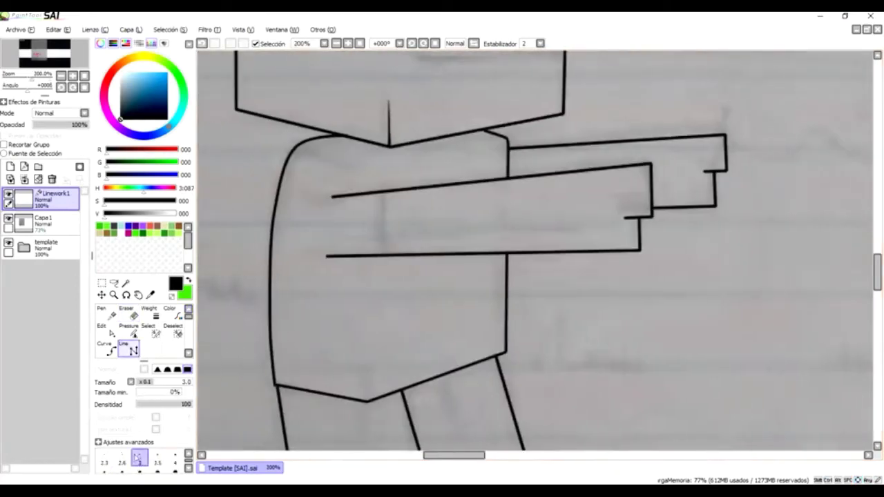
pyautogui.click(105, 459)
pyautogui.scroll(2, 327, 240)
pyautogui.click(327, 241)
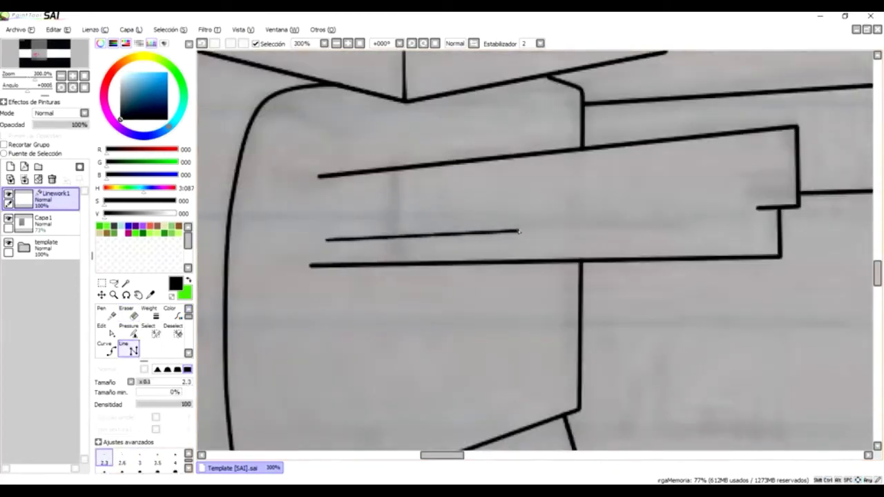
pyautogui.click(130, 331)
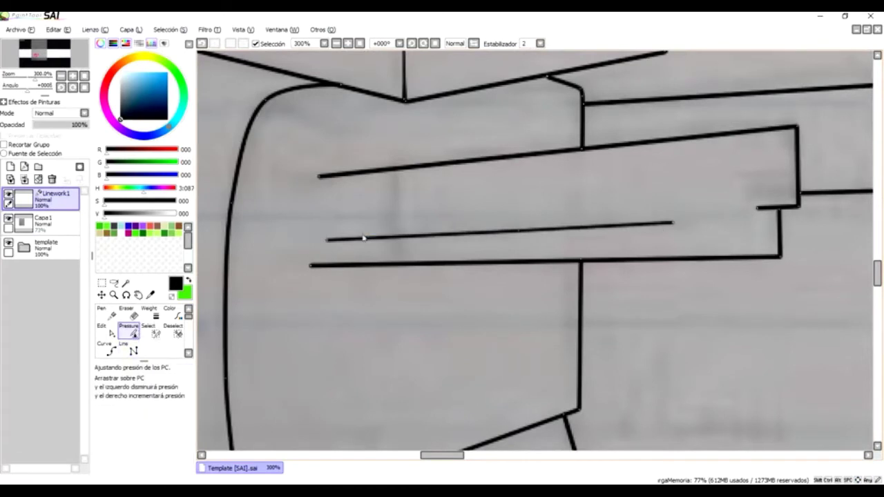
pyautogui.moveTo(319, 204); pyautogui.dragTo(166, 155)
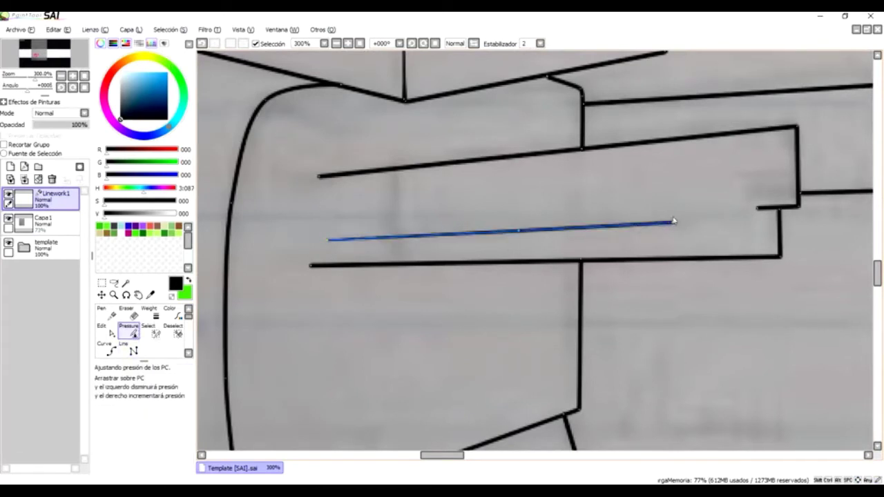
pyautogui.moveTo(673, 223)
pyautogui.mouseDown()
pyautogui.moveTo(643, 166)
pyautogui.moveTo(471, 93)
pyautogui.mouseUp()
# Draw a bent sleeve line at size 3.5 across the near arm, from its upper edge to its lower edge.
pyautogui.click(130, 349)
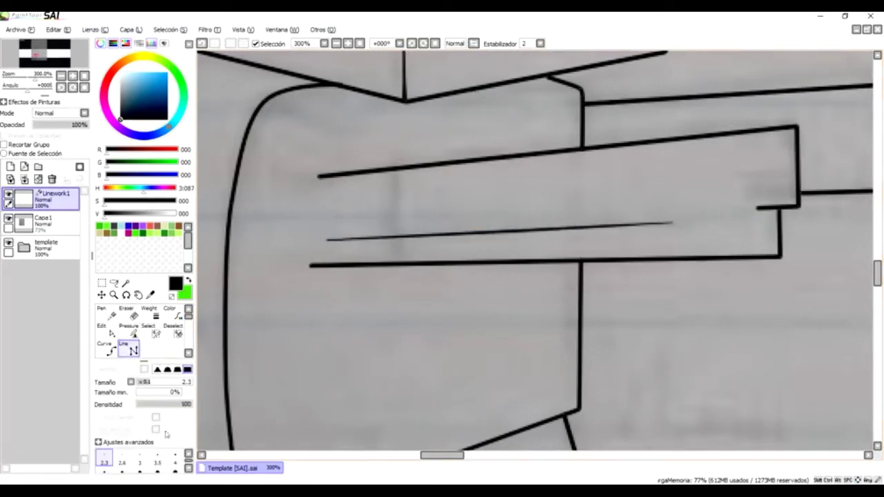
pyautogui.click(175, 458)
pyautogui.click(158, 458)
pyautogui.click(396, 170)
pyautogui.click(396, 239)
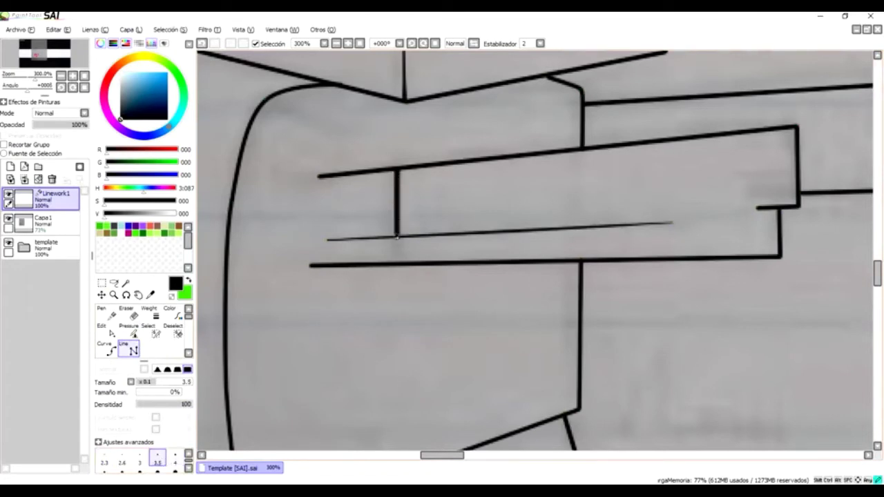
pyautogui.doubleClick(412, 263)
# Paint the near eye as a solid black dot with the size 14 Pen, covering the sketched circle on the face.
pyautogui.scroll(-2, 537, 257)
pyautogui.moveTo(207, 280); pyautogui.dragTo(104, 302)
pyautogui.click(105, 312)
pyautogui.press('Up')
pyautogui.press('Up')
pyautogui.press('Up')
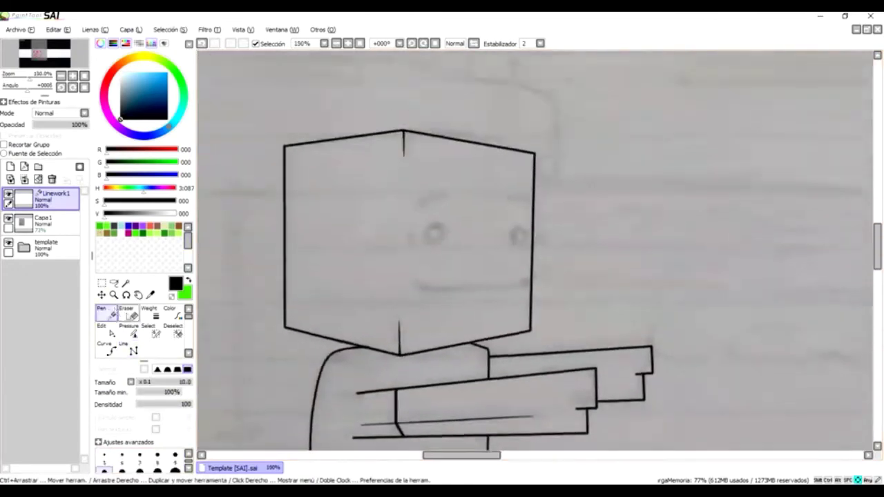
pyautogui.scroll(4, 424, 397)
pyautogui.click(188, 469)
pyautogui.click(141, 452)
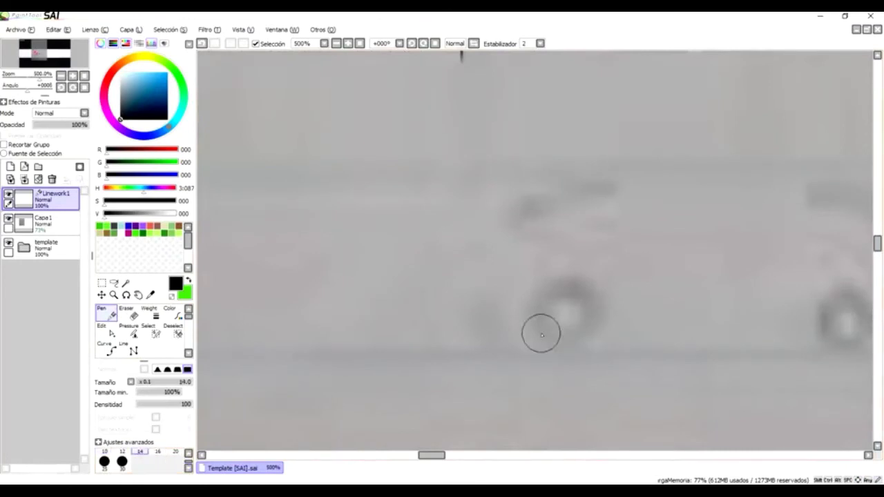
pyautogui.click(563, 315)
pyautogui.moveTo(561, 314)
pyautogui.mouseDown()
pyautogui.moveTo(571, 307)
pyautogui.moveTo(577, 327)
pyautogui.mouseUp()
# Paint a smaller solid black dot over the sketched far eye, near the head's right edge.
pyautogui.press('Right')
pyautogui.press('Right')
pyautogui.press('Right')
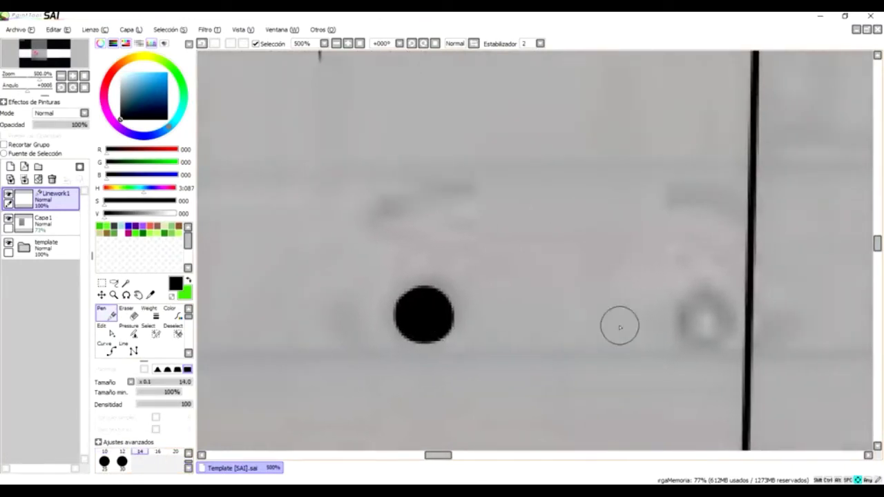
pyautogui.click(634, 321)
pyautogui.scroll(-1, 579, 332)
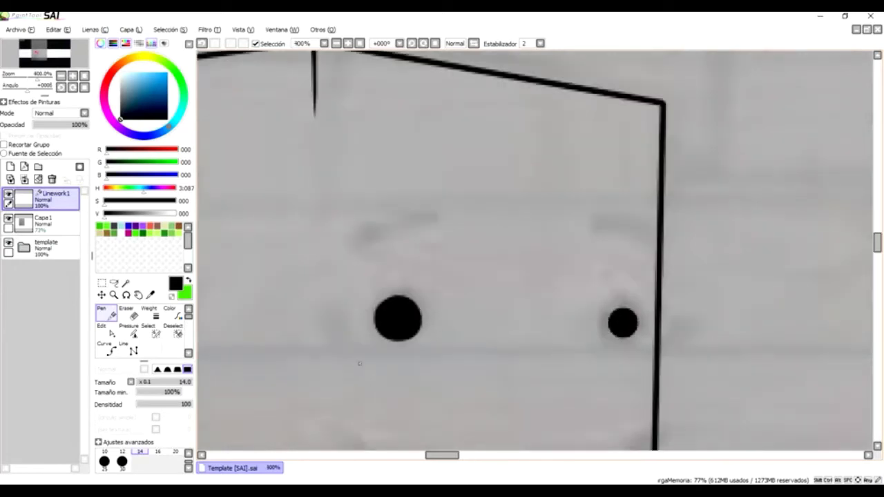
# Draw an arched eyebrow above each eye with the Curve tool at size 5.
pyautogui.click(108, 349)
pyautogui.click(189, 469)
pyautogui.click(104, 457)
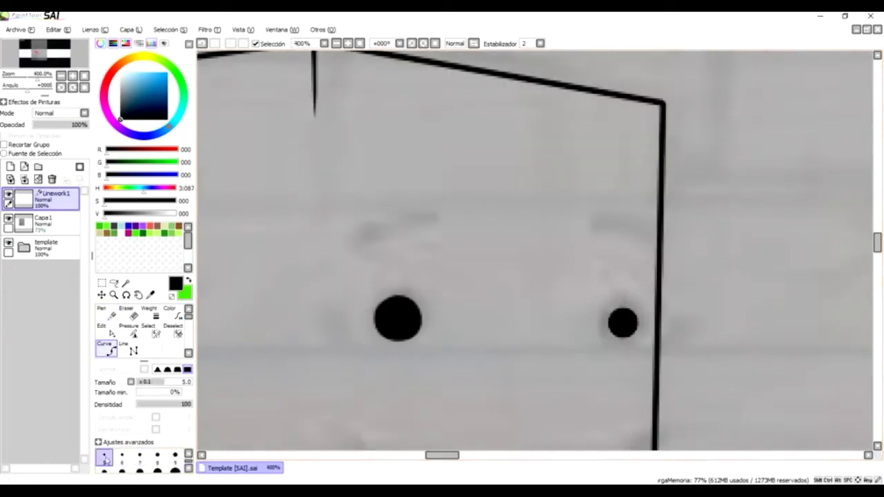
pyautogui.click(356, 241)
pyautogui.click(390, 228)
pyautogui.doubleClick(425, 225)
pyautogui.click(595, 229)
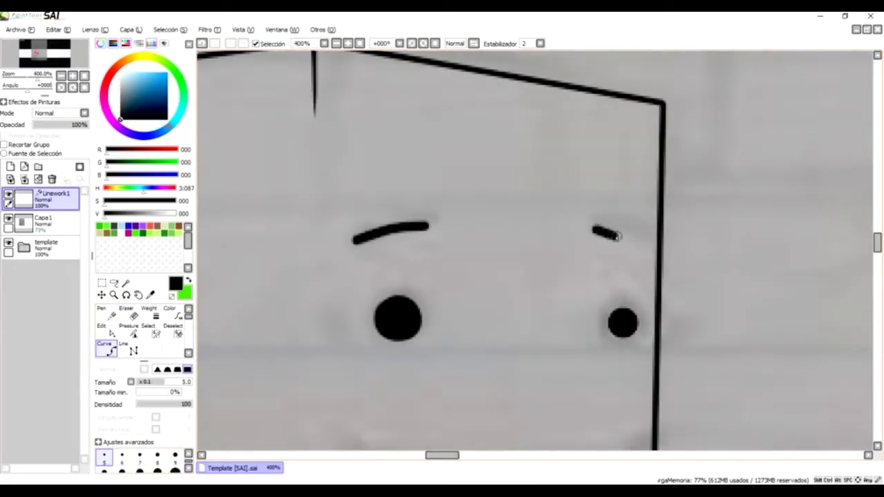
pyautogui.click(617, 233)
# Draw two short curved crease lines at size 2.2 beneath each eye.
pyautogui.click(149, 383)
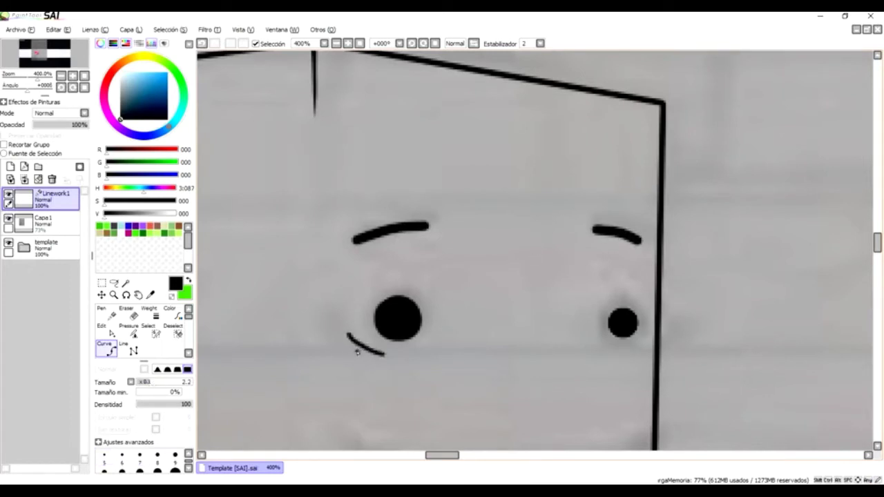
pyautogui.hotkey('ctrl', 'z')
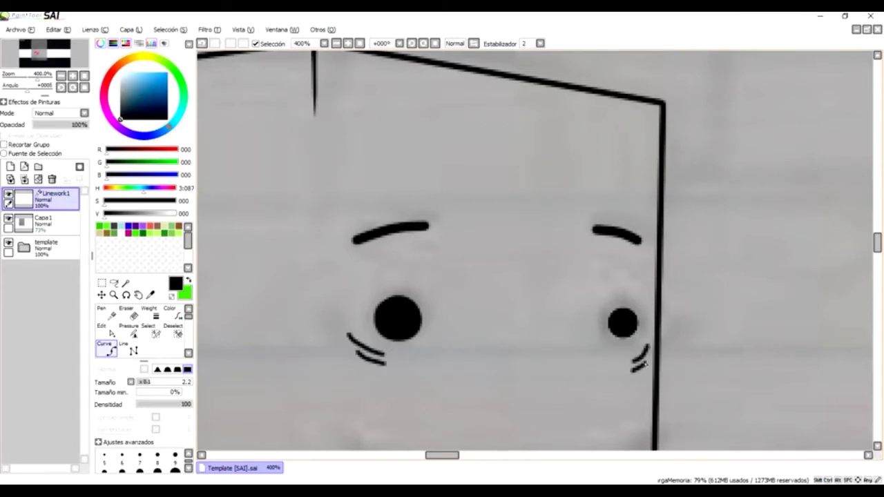
pyautogui.scroll(-2, 480, 342)
pyautogui.scroll(1, 141, 461)
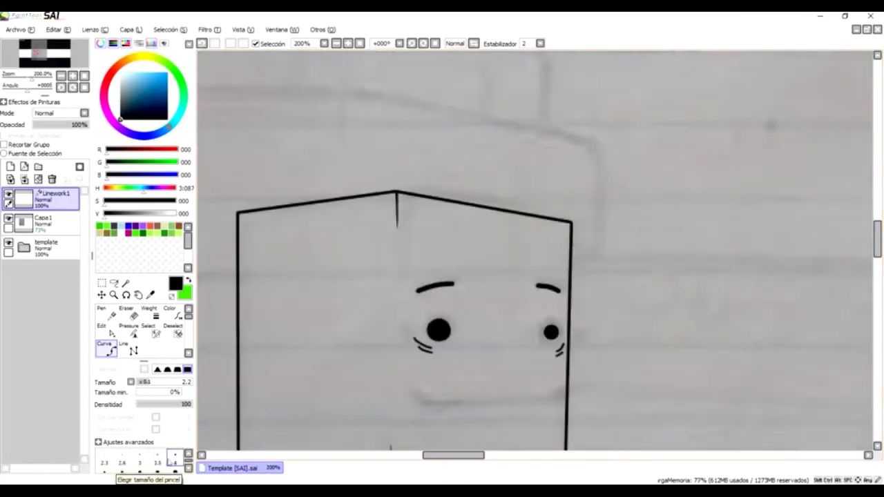
# Draw the smiling mouth with the Line tool at size 3.5, with upturned corners, ending at the head's right edge.
pyautogui.scroll(2, 438, 320)
pyautogui.click(130, 348)
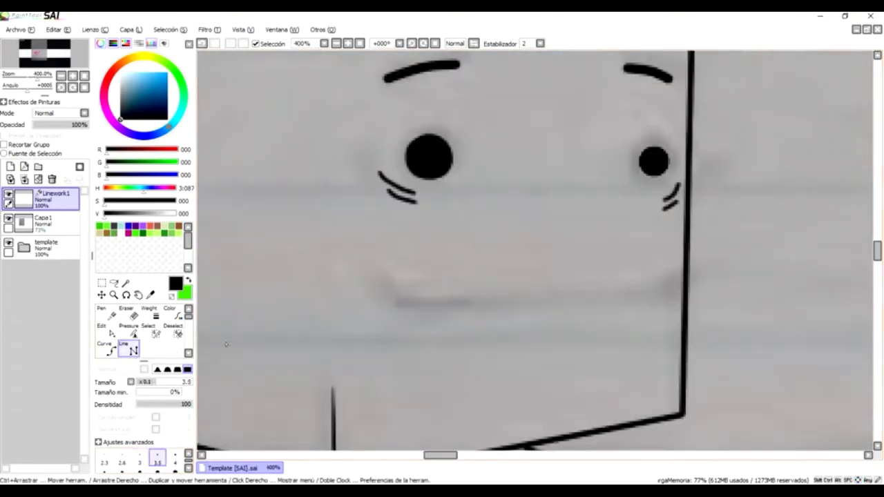
pyautogui.click(375, 270)
pyautogui.click(413, 299)
pyautogui.click(668, 291)
pyautogui.doubleClick(684, 270)
# Hide the pencil sketch layer Capa1 to check the linework of the whole character.
pyautogui.scroll(-6, 450, 280)
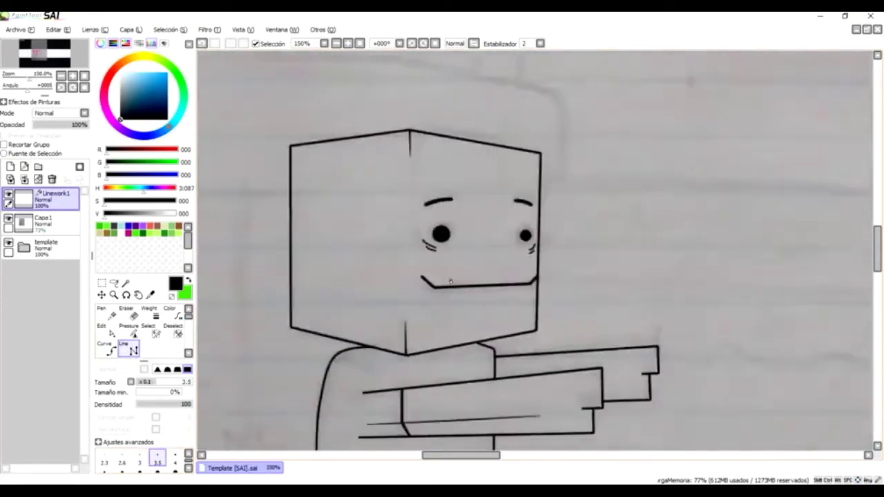
pyautogui.press('Down')
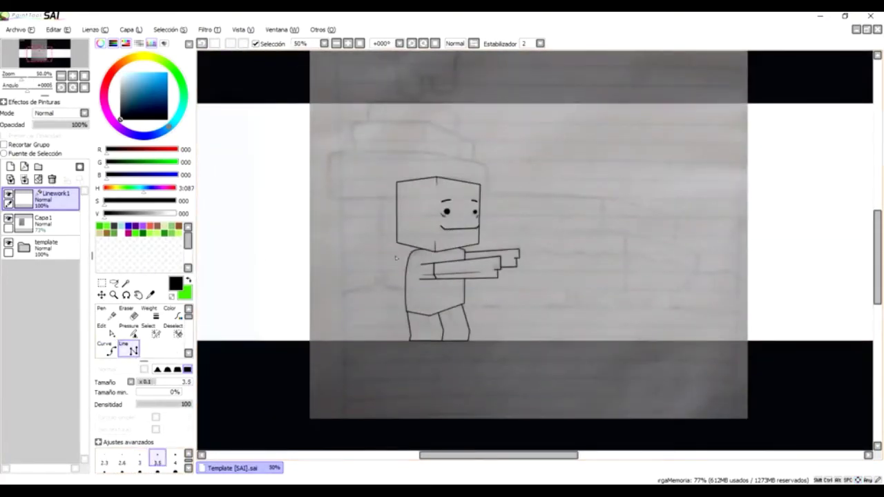
pyautogui.click(9, 219)
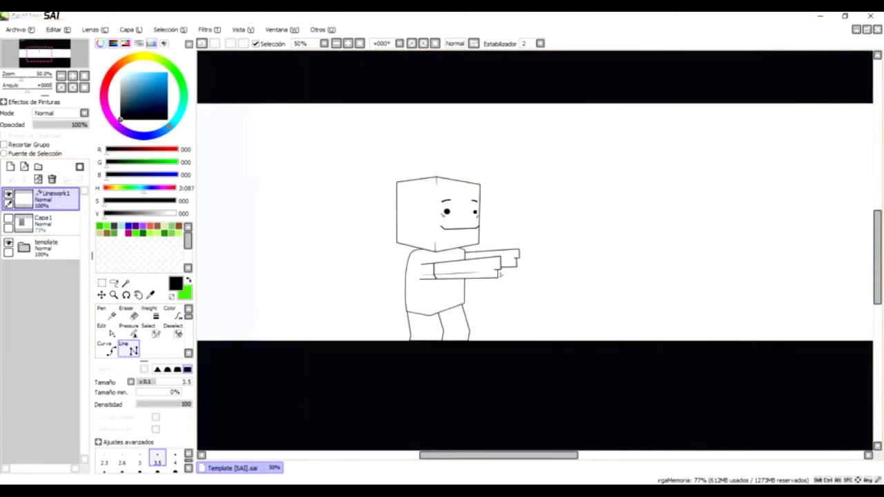
pyautogui.press('Right')
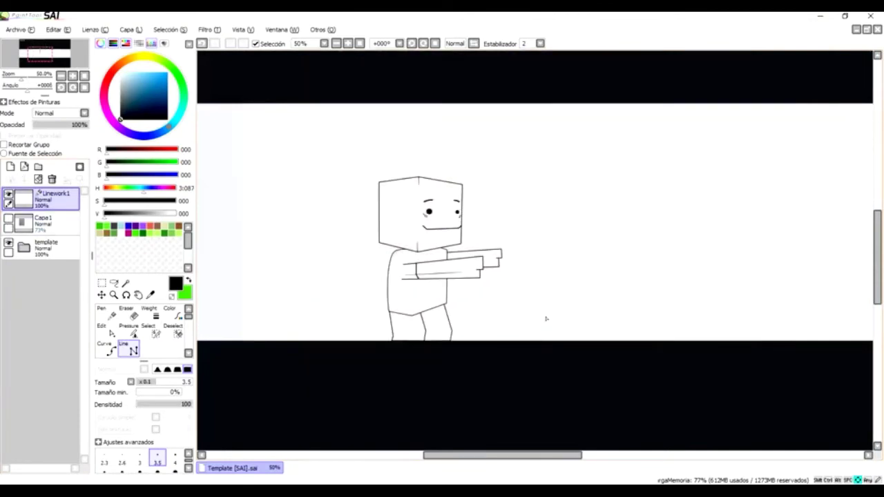
pyautogui.press('Right')
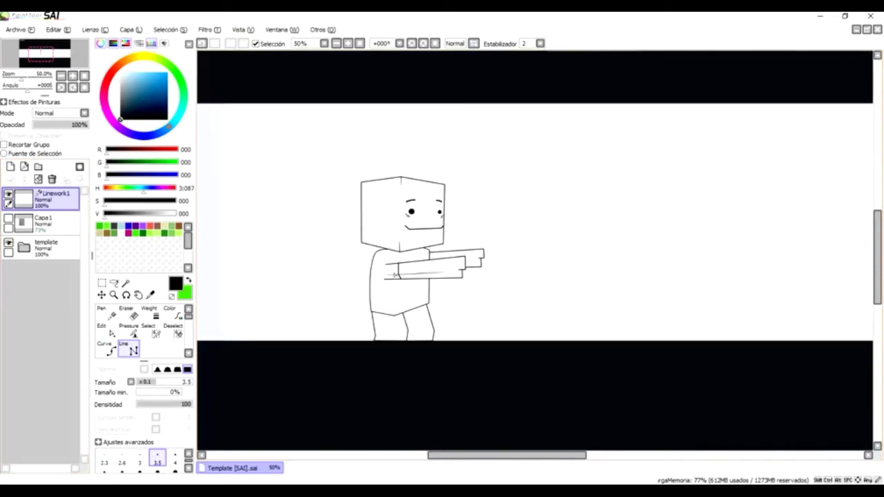
# Enlarge the far eye's dot with the size 14 Pen so it comes closer to the near eye's size.
pyautogui.click(107, 330)
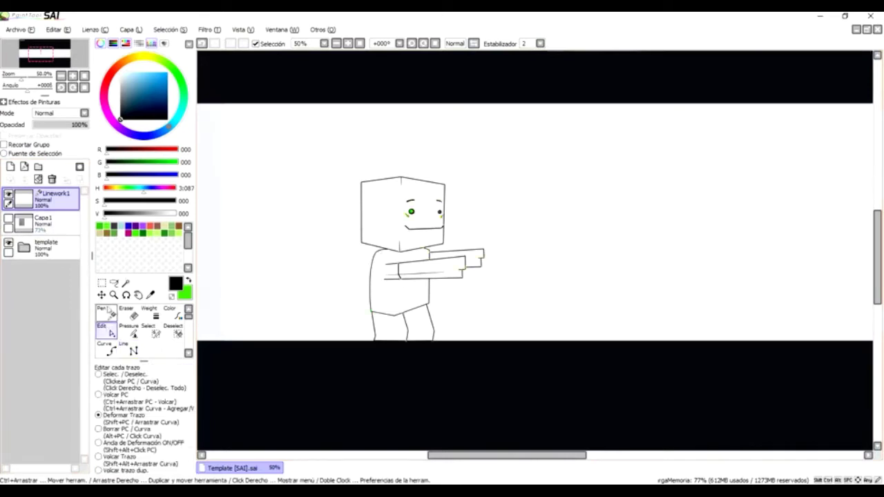
pyautogui.click(108, 312)
pyautogui.scroll(2, 464, 240)
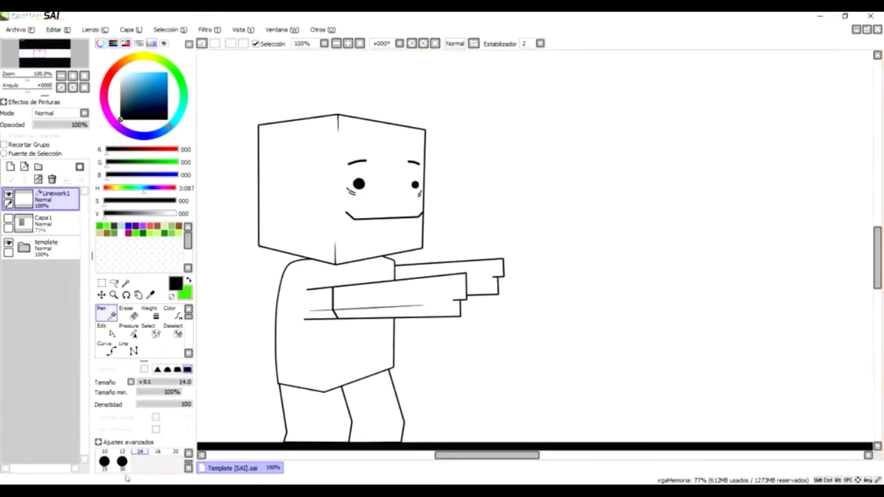
pyautogui.scroll(5, 409, 185)
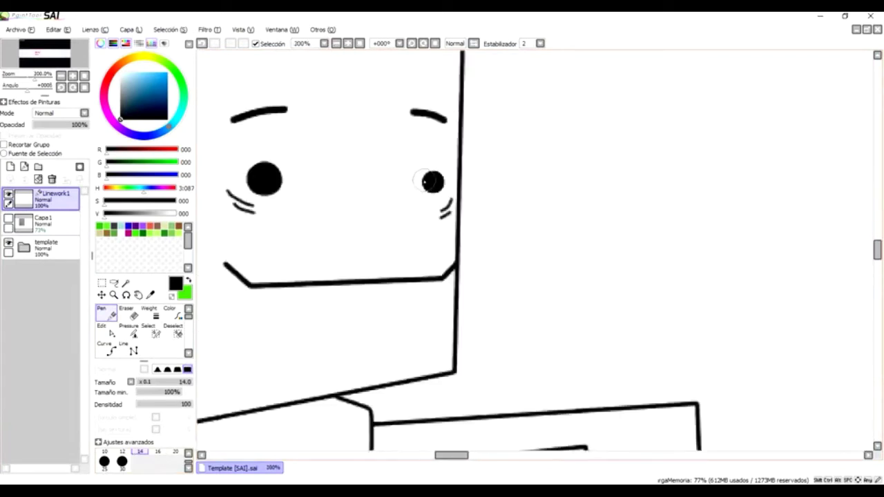
pyautogui.moveTo(437, 181)
pyautogui.mouseDown()
pyautogui.moveTo(441, 194)
pyautogui.moveTo(441, 174)
pyautogui.moveTo(452, 185)
pyautogui.moveTo(435, 185)
pyautogui.moveTo(444, 179)
pyautogui.mouseUp()
pyautogui.hotkey('ctrl', 'z')
pyautogui.scroll(-5, 445, 192)
pyautogui.scroll(5, 443, 192)
pyautogui.scroll(-2, 446, 193)
pyautogui.scroll(-4, 447, 194)
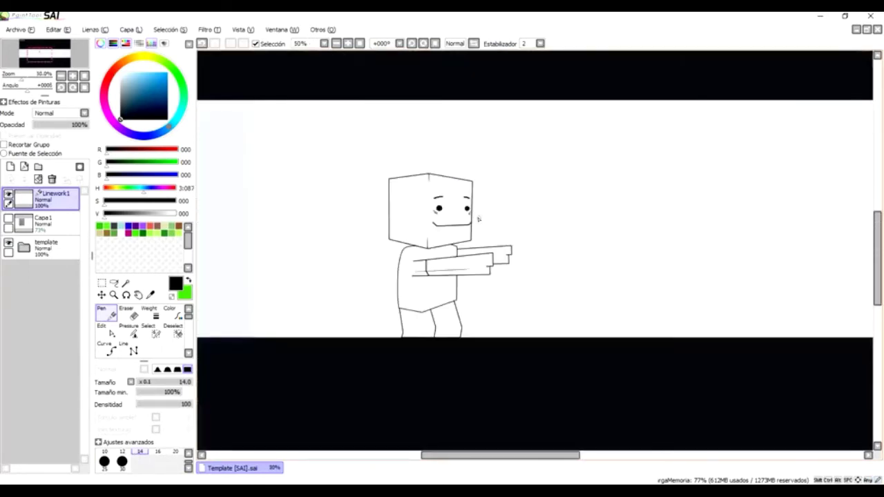
pyautogui.press('Down')
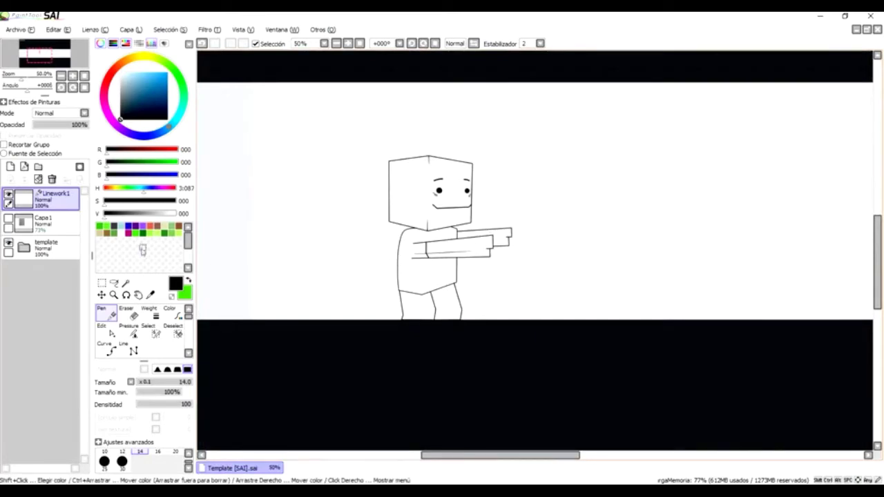
# Create a layer group named lineas and put the Linework1 and Capa1 layers in it.
pyautogui.click(38, 167)
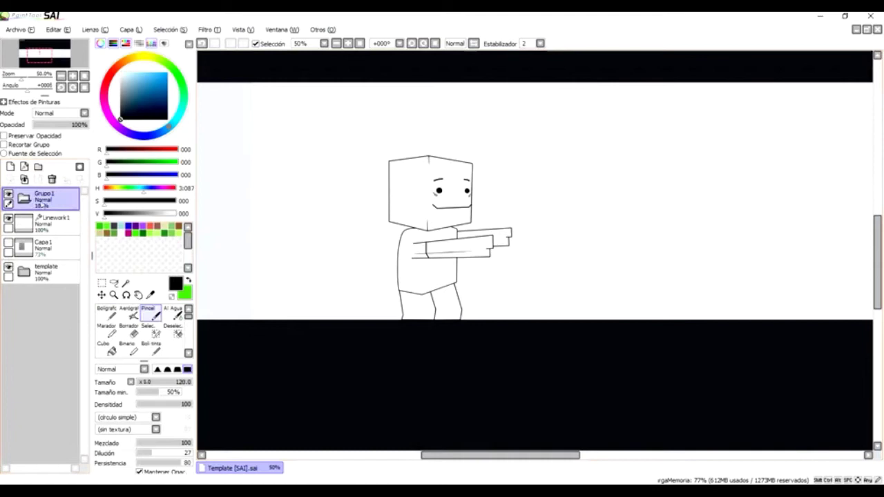
pyautogui.moveTo(45, 216); pyautogui.dragTo(46, 203)
pyautogui.click(25, 199)
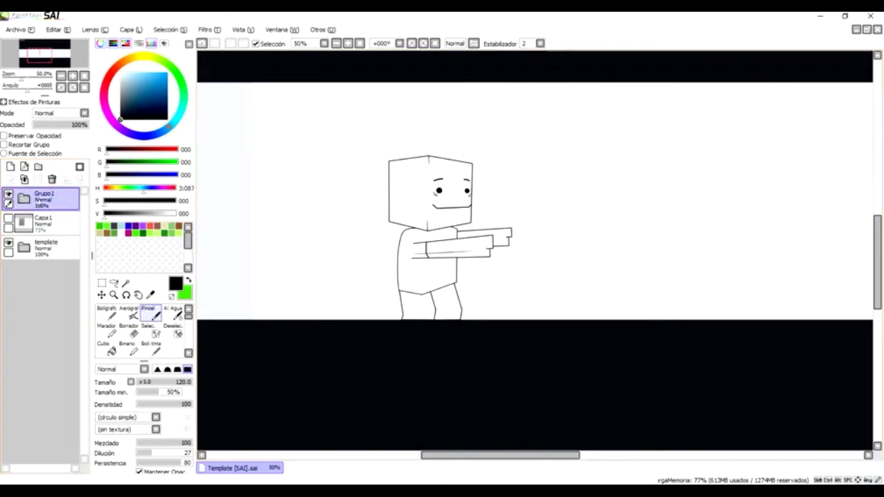
pyautogui.doubleClick(43, 198)
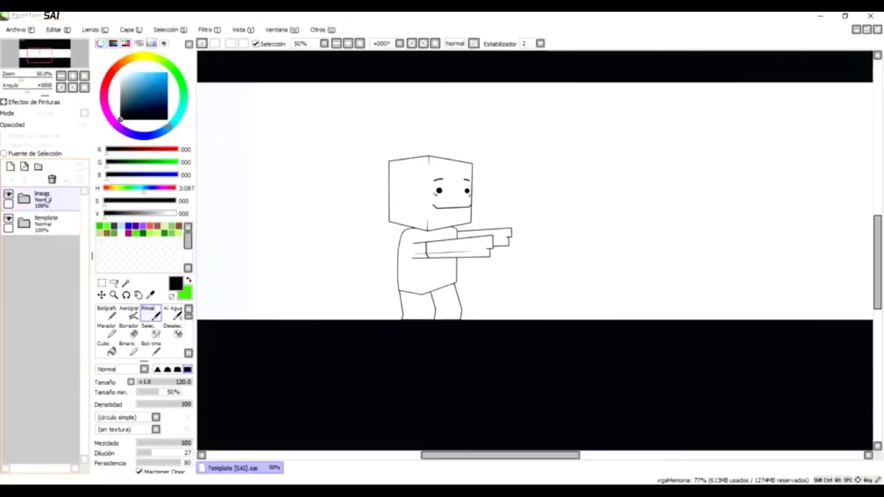
# Add a new normal layer and place it between the lineas and template groups.
pyautogui.click(23, 199)
pyautogui.click(36, 222)
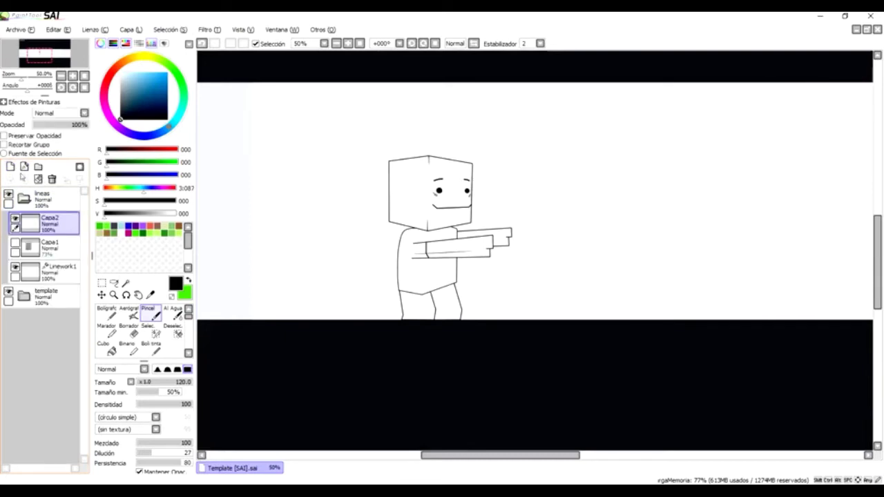
pyautogui.moveTo(36, 221)
pyautogui.mouseDown()
pyautogui.moveTo(35, 271)
pyautogui.moveTo(34, 195)
pyautogui.moveTo(49, 232)
pyautogui.moveTo(43, 240)
pyautogui.mouseUp()
pyautogui.click(41, 198)
pyautogui.click(41, 221)
pyautogui.click(25, 223)
# Create a layer group named color below lineas and move the Capa2 layer into it.
pyautogui.click(38, 167)
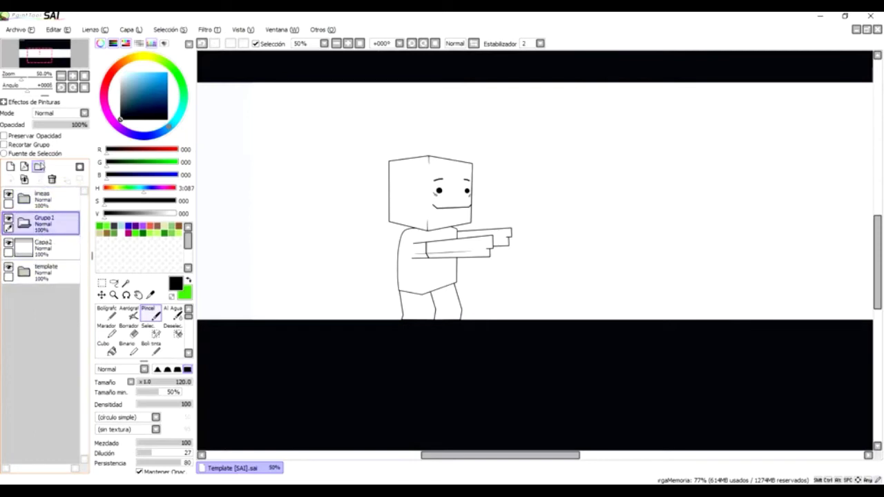
pyautogui.doubleClick(44, 218)
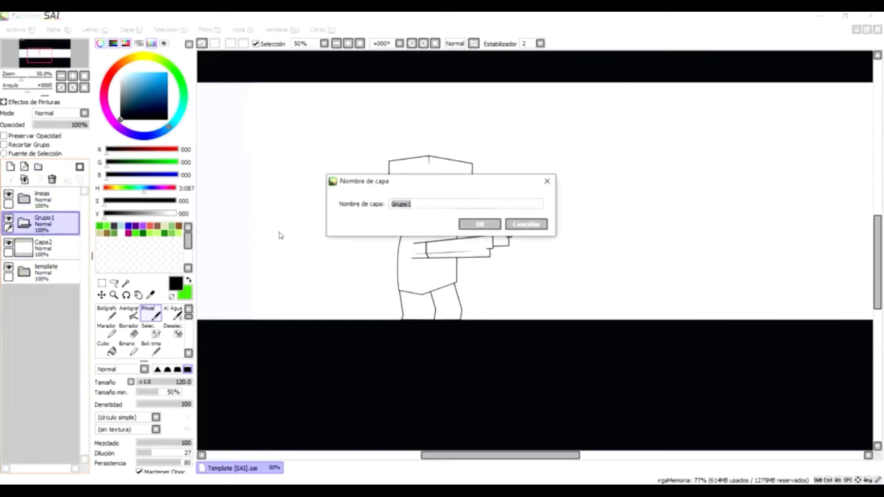
pyautogui.press('Return')
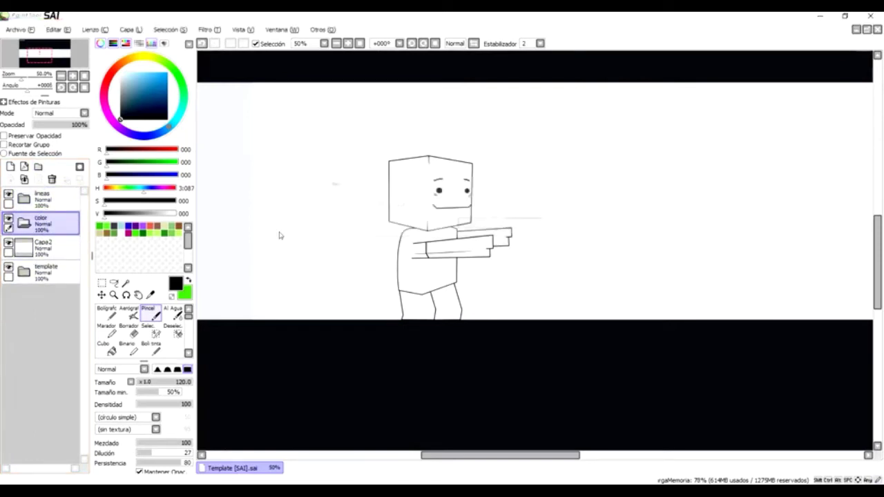
pyautogui.moveTo(41, 249); pyautogui.dragTo(68, 234)
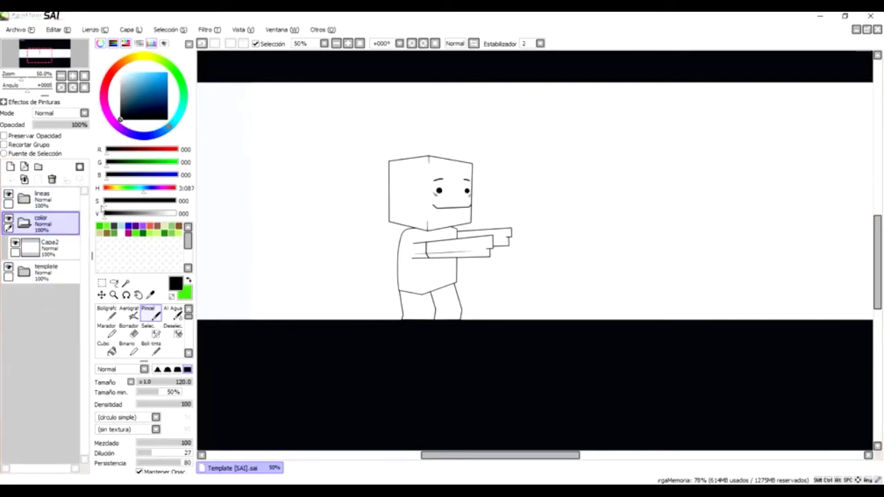
# Move the Linework1 layer above Capa1 inside the lineas group.
pyautogui.click(20, 201)
pyautogui.click(21, 201)
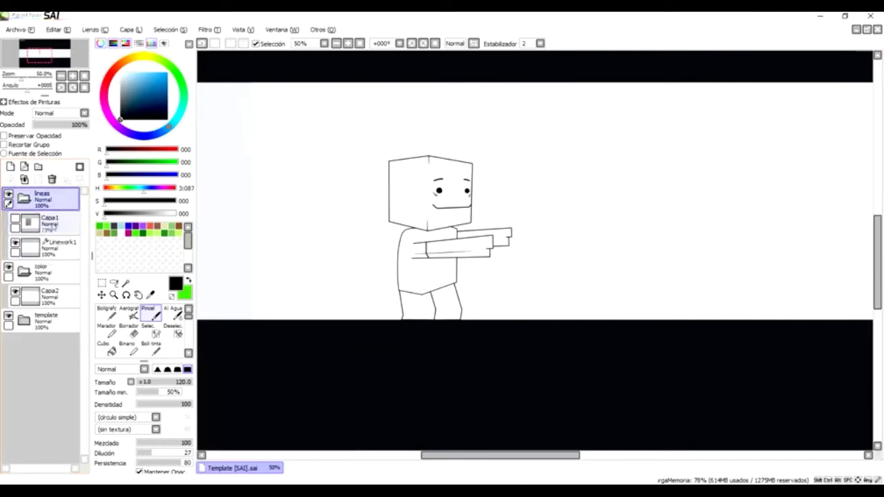
pyautogui.click(62, 242)
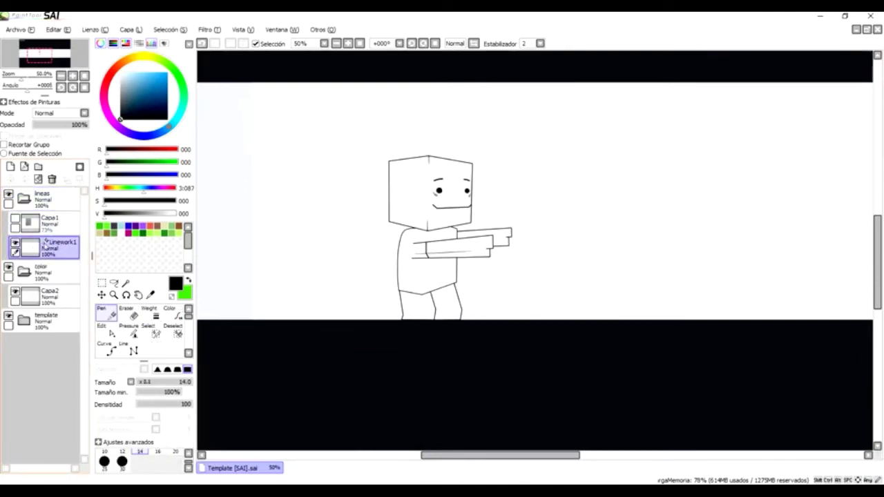
pyautogui.moveTo(45, 243); pyautogui.dragTo(47, 218)
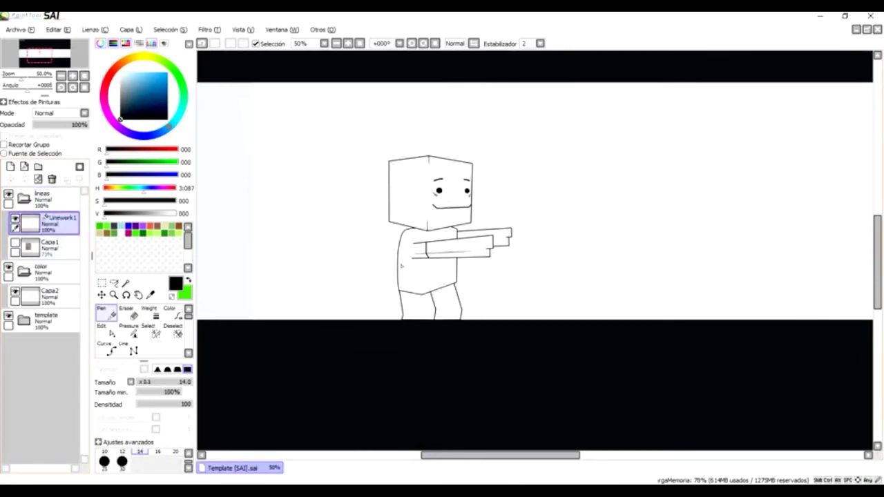
pyautogui.scroll(-2, 439, 249)
pyautogui.scroll(5, 438, 249)
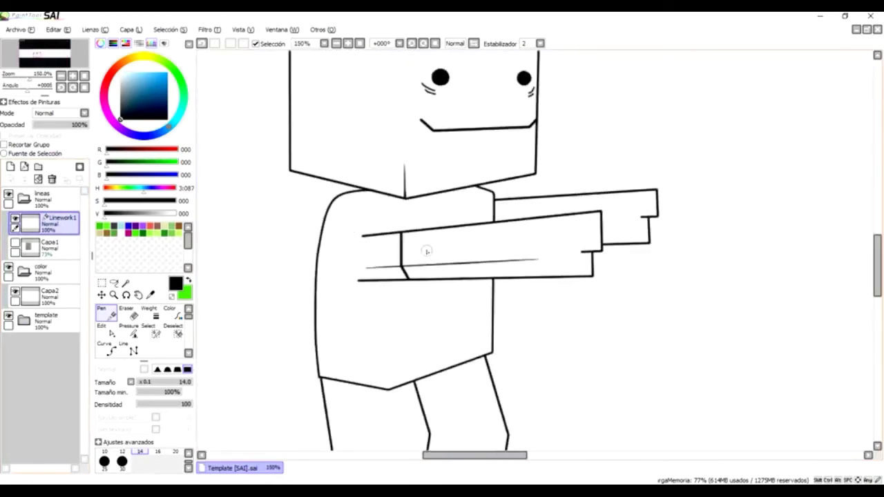
pyautogui.scroll(-1, 427, 251)
pyautogui.click(15, 219)
pyautogui.click(15, 219)
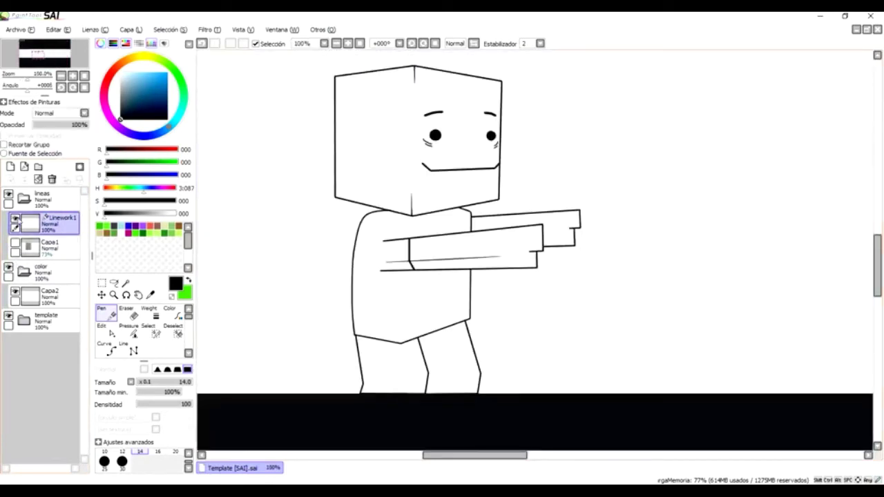
# Select the head's enclosed area on the Linework1 layer with the Magic Wand.
pyautogui.press('w')
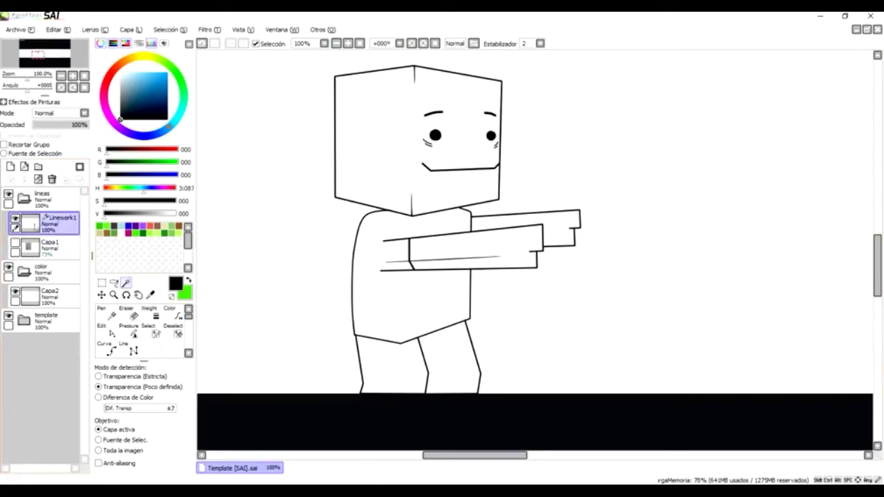
pyautogui.click(399, 164)
pyautogui.scroll(4, 512, 159)
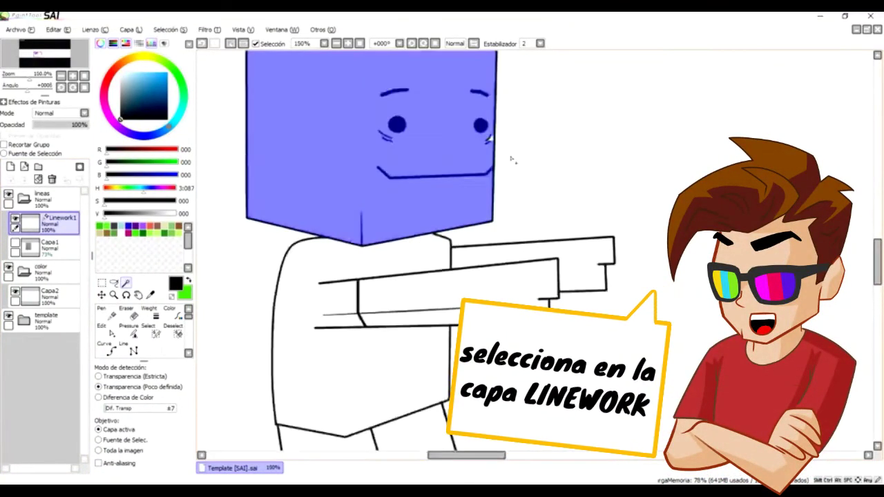
# Add the missed spot beside the cheek marks at the face's edge to the head selection with the Select brush on Linework1.
pyautogui.click(151, 331)
pyautogui.moveTo(447, 101); pyautogui.dragTo(466, 98)
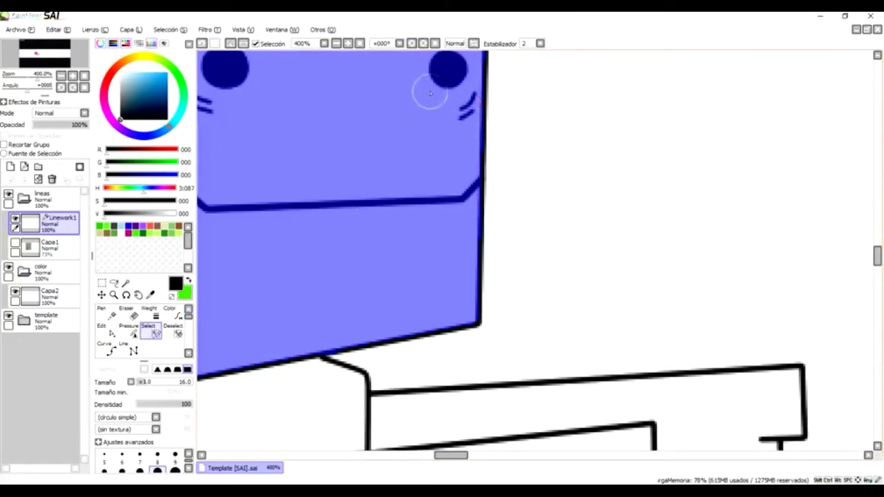
pyautogui.scroll(-4, 430, 97)
pyautogui.moveTo(379, 146)
pyautogui.mouseDown()
pyautogui.moveTo(397, 147)
pyautogui.moveTo(396, 200)
pyautogui.mouseUp()
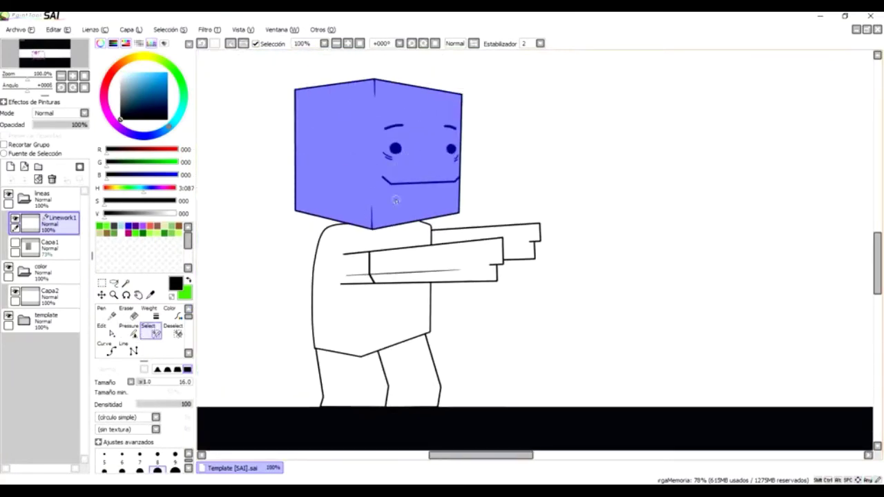
# Fill the selected head with bright green (RGB 72, 232, 6) on Capa2 and erase the selection with the Deselect brush.
pyautogui.click(44, 296)
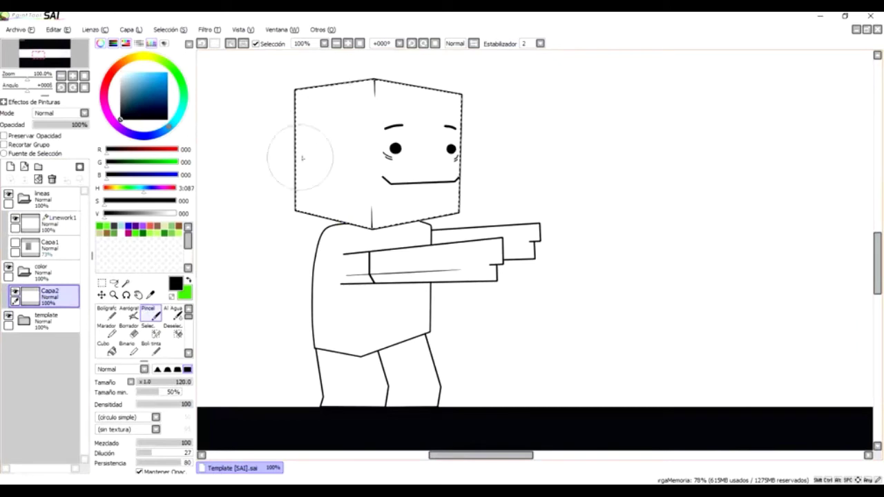
pyautogui.click(107, 348)
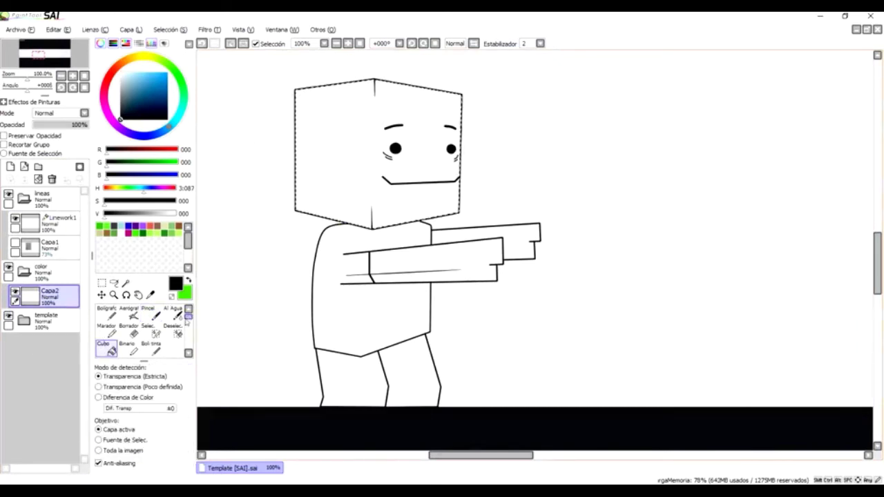
pyautogui.click(188, 281)
pyautogui.click(347, 186)
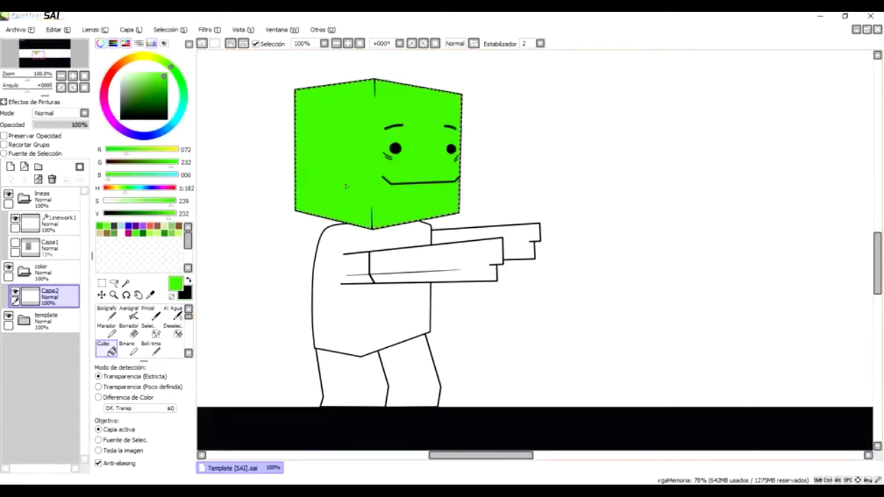
pyautogui.click(174, 329)
pyautogui.moveTo(264, 111)
pyautogui.mouseDown()
pyautogui.moveTo(506, 108)
pyautogui.moveTo(135, 226)
pyautogui.mouseUp()
pyautogui.moveTo(335, 213); pyautogui.dragTo(454, 226)
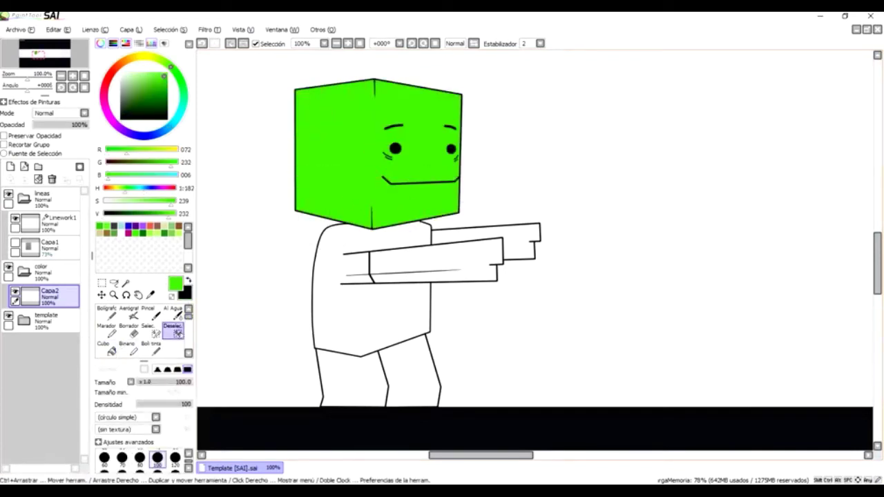
# Select the torso's enclosed area on the Linework1 layer with the Magic Wand.
pyautogui.click(59, 221)
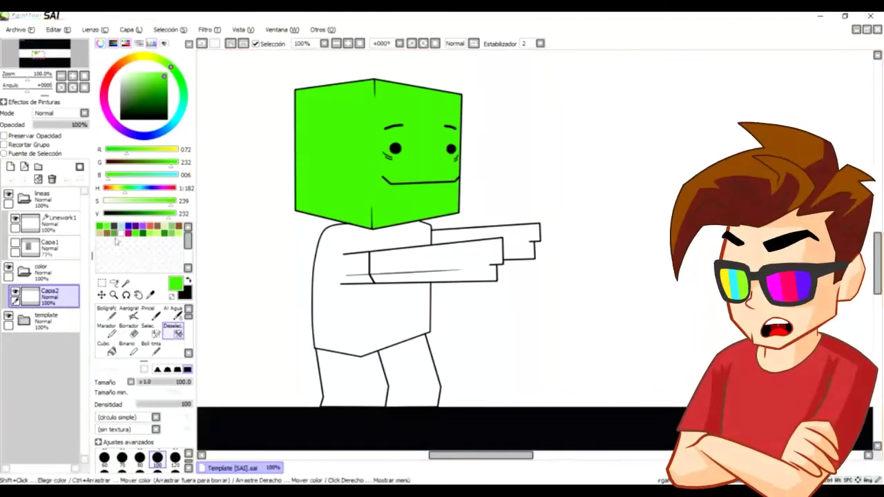
pyautogui.click(126, 283)
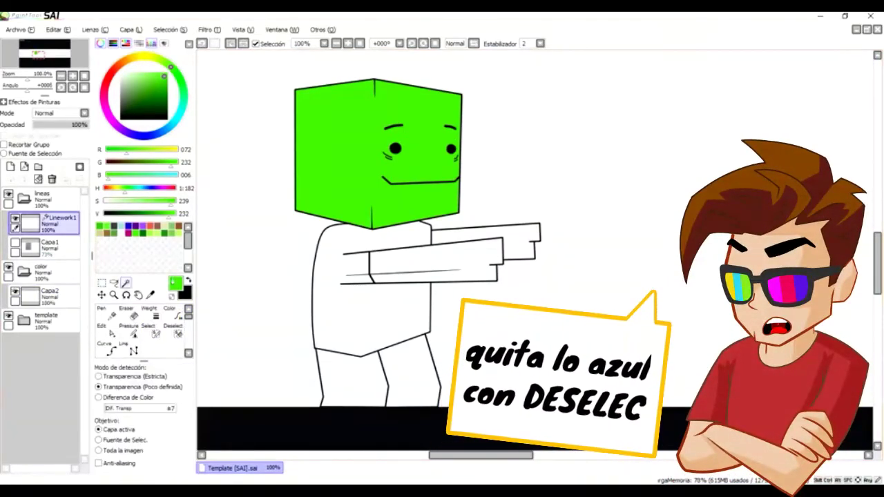
pyautogui.click(340, 304)
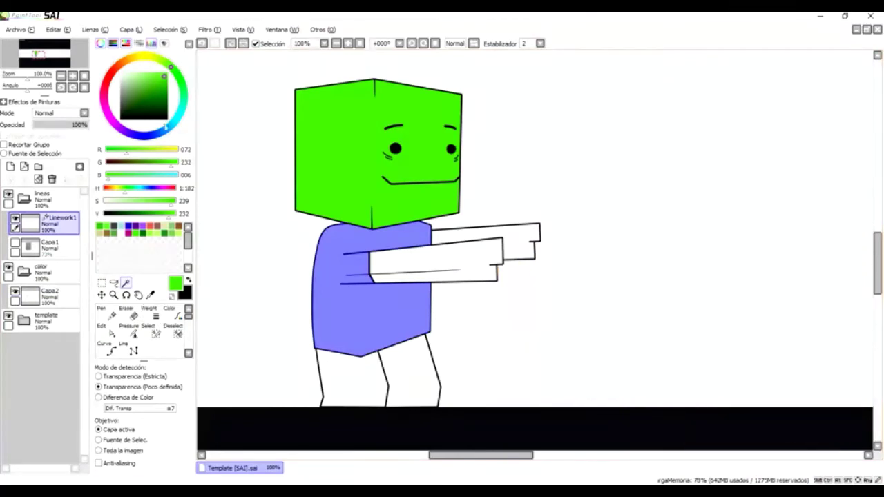
# Fill the selected torso with blue (RGB 6, 113, 232) on the Capa2 layer using the Bucket.
pyautogui.click(165, 128)
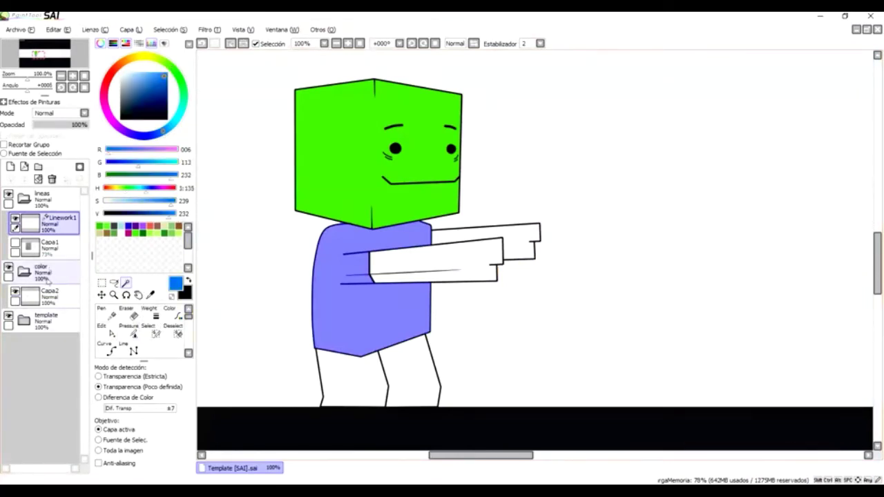
pyautogui.click(48, 294)
pyautogui.click(114, 349)
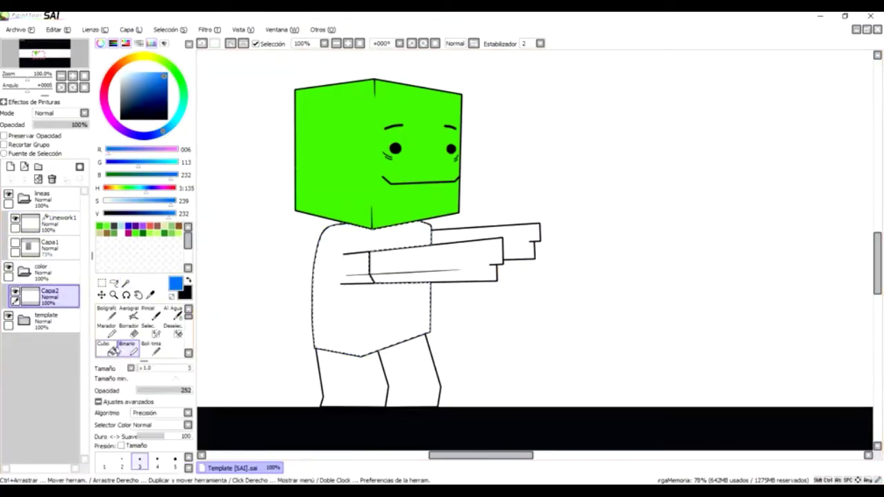
pyautogui.click(113, 350)
pyautogui.click(228, 333)
# Erase the torso selection with the Deselect brush on Capa2.
pyautogui.scroll(-2, 184, 335)
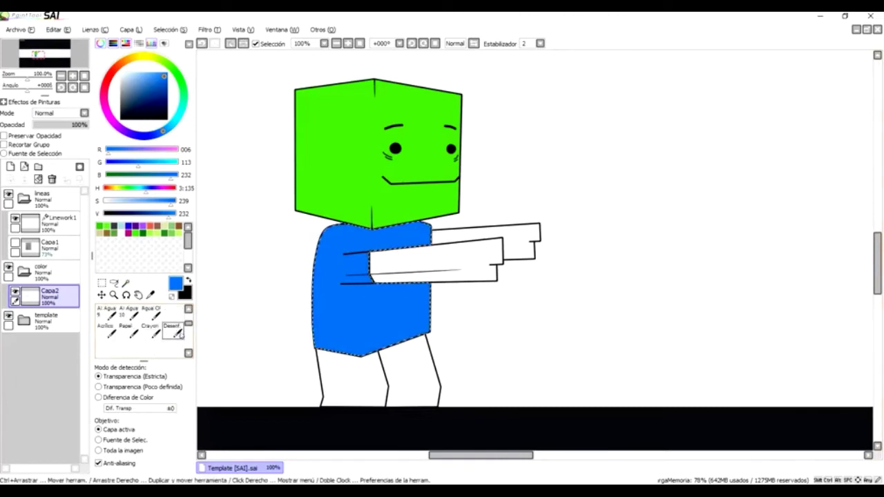
pyautogui.click(173, 330)
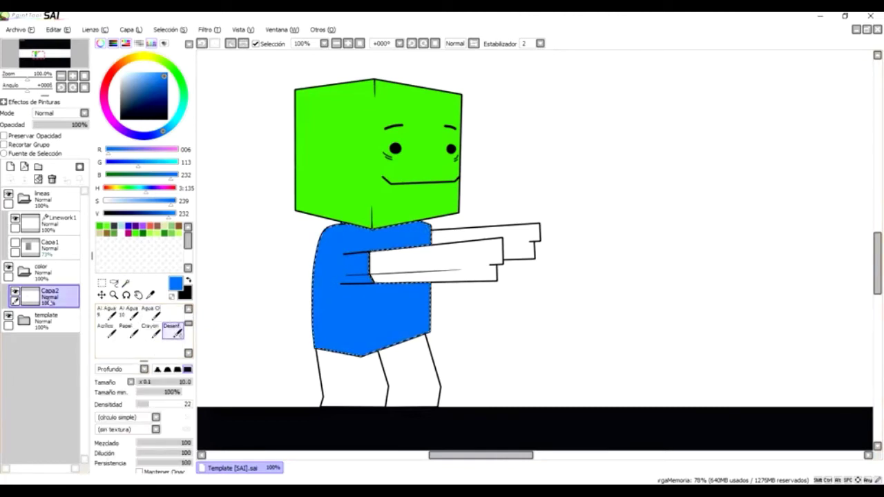
pyautogui.click(48, 246)
pyautogui.click(62, 303)
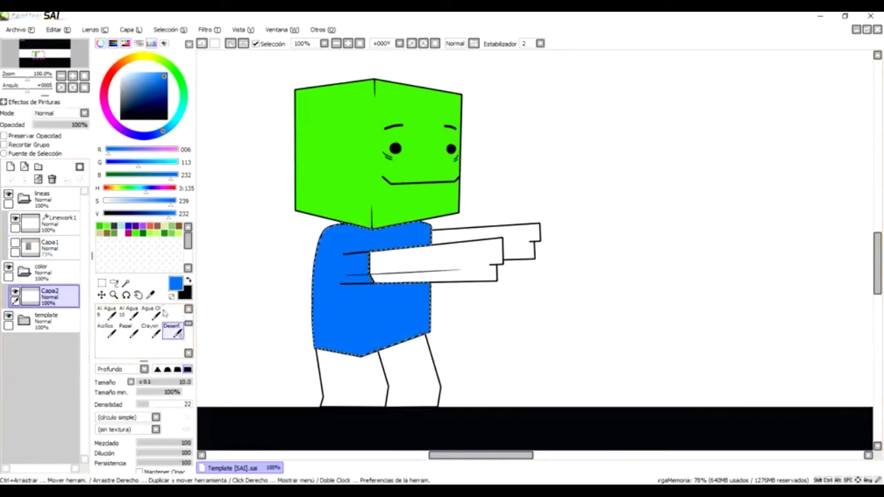
pyautogui.scroll(2, 174, 328)
pyautogui.click(174, 315)
pyautogui.moveTo(419, 259)
pyautogui.mouseDown()
pyautogui.moveTo(468, 268)
pyautogui.moveTo(464, 315)
pyautogui.moveTo(314, 349)
pyautogui.mouseUp()
# Select the enclosed areas of both arms on the Linework1 layer with the Magic Wand.
pyautogui.click(48, 221)
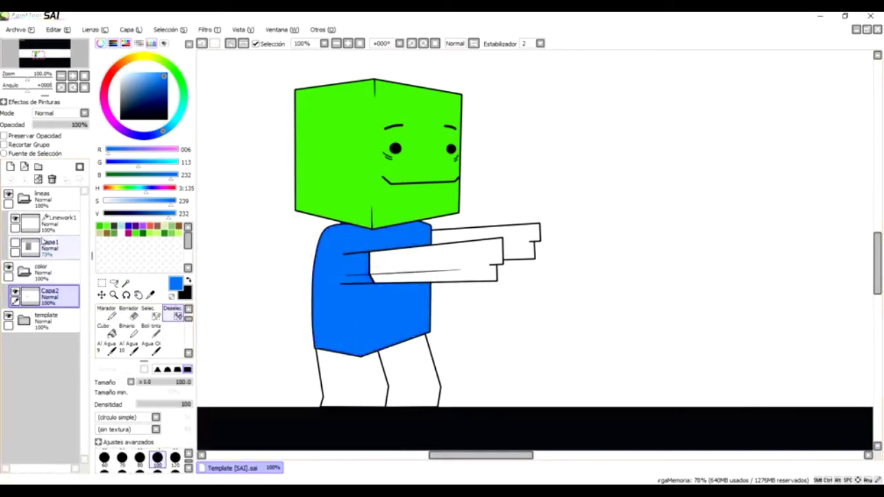
pyautogui.click(126, 284)
pyautogui.click(449, 269)
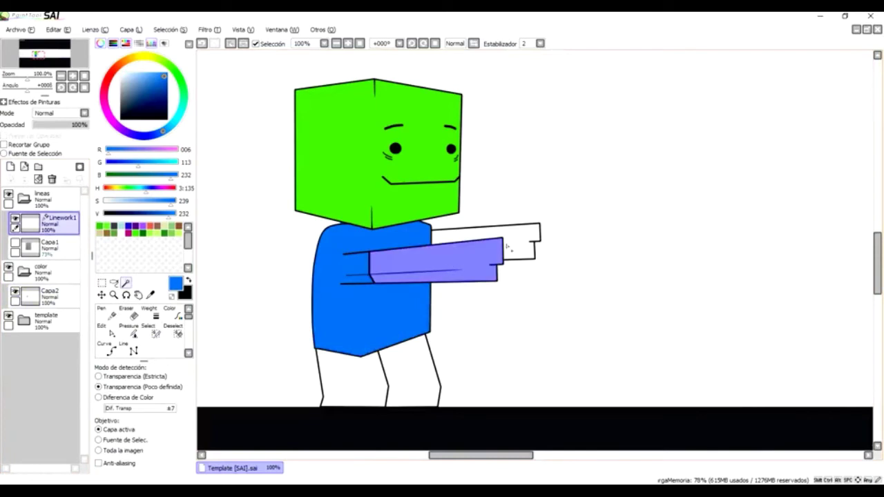
pyautogui.click(509, 247)
# Fill both selected arms on Capa2 with the green sampled from the head and erase the selection with the Deselect brush.
pyautogui.click(51, 295)
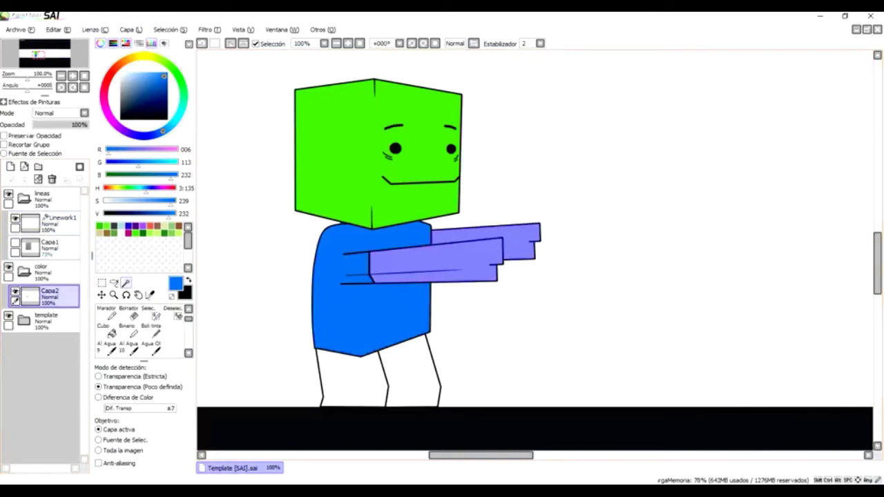
pyautogui.click(151, 294)
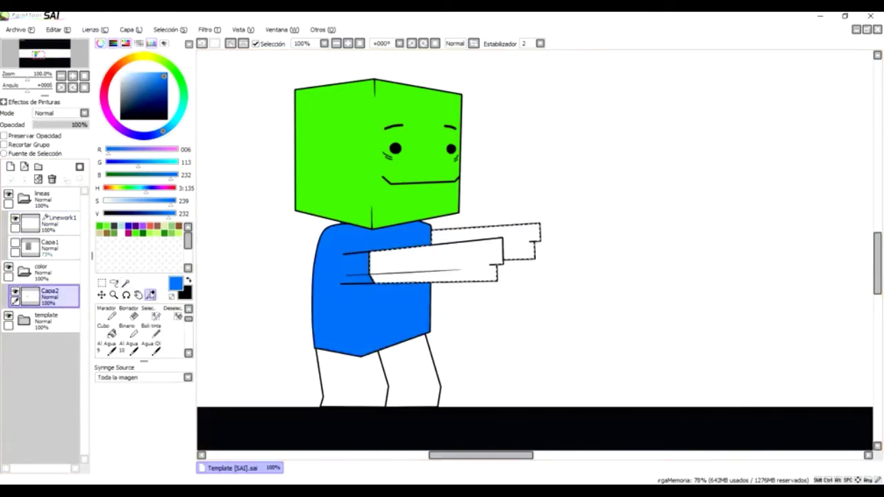
pyautogui.click(351, 180)
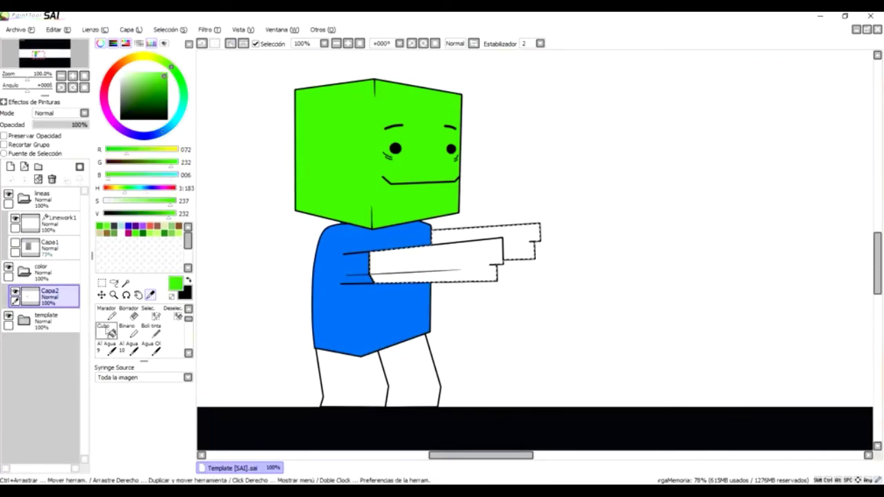
pyautogui.click(111, 333)
pyautogui.click(408, 271)
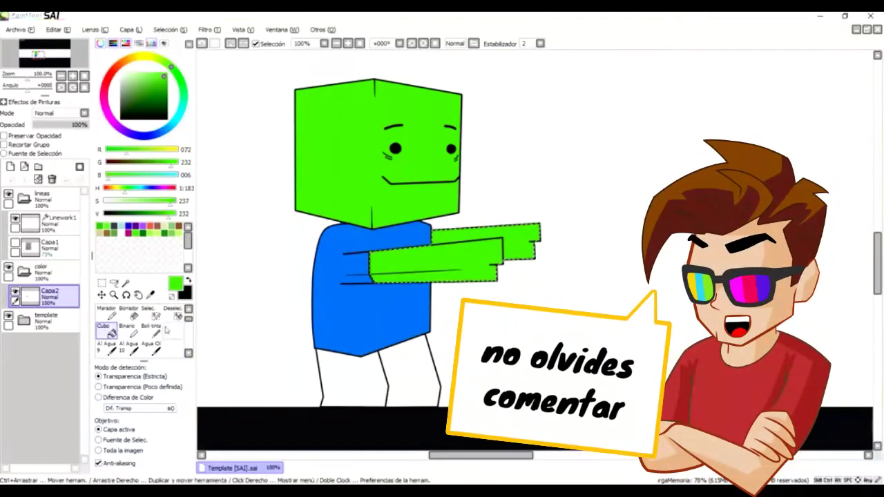
pyautogui.click(176, 314)
pyautogui.moveTo(423, 259); pyautogui.dragTo(325, 278)
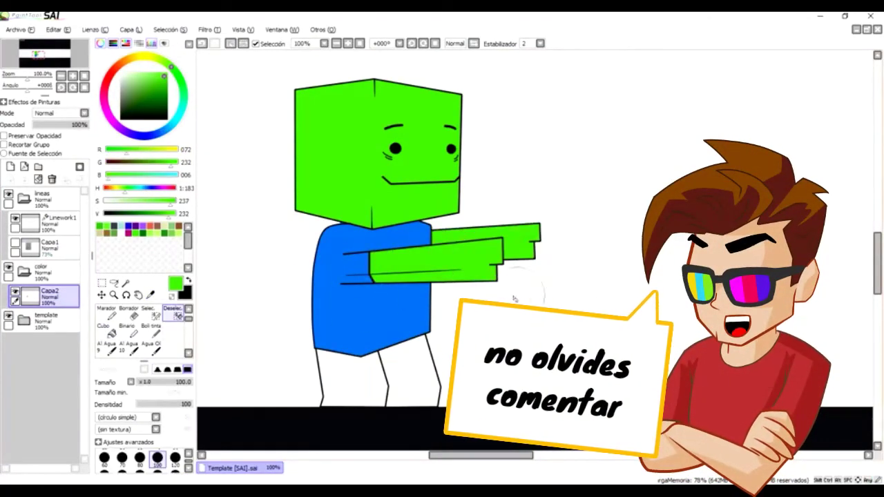
# Select the enclosed areas of both legs on the Linework1 layer with the Magic Wand.
pyautogui.click(72, 227)
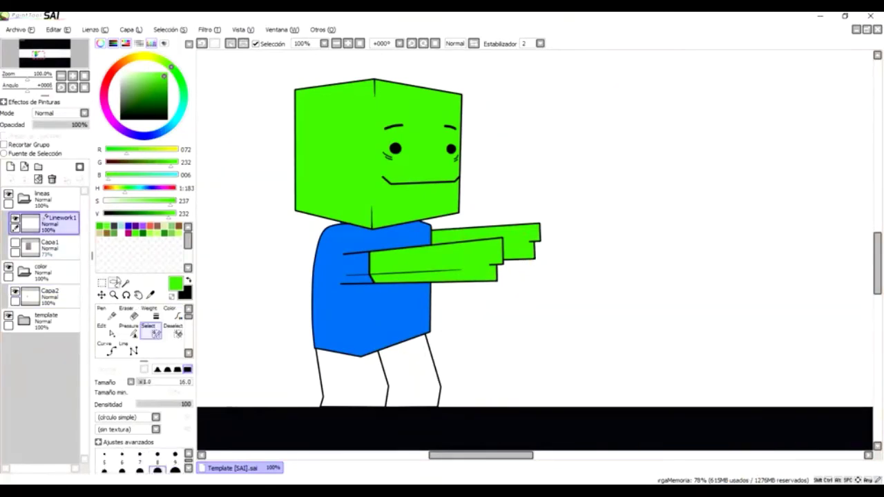
pyautogui.click(125, 283)
pyautogui.click(362, 381)
pyautogui.click(408, 380)
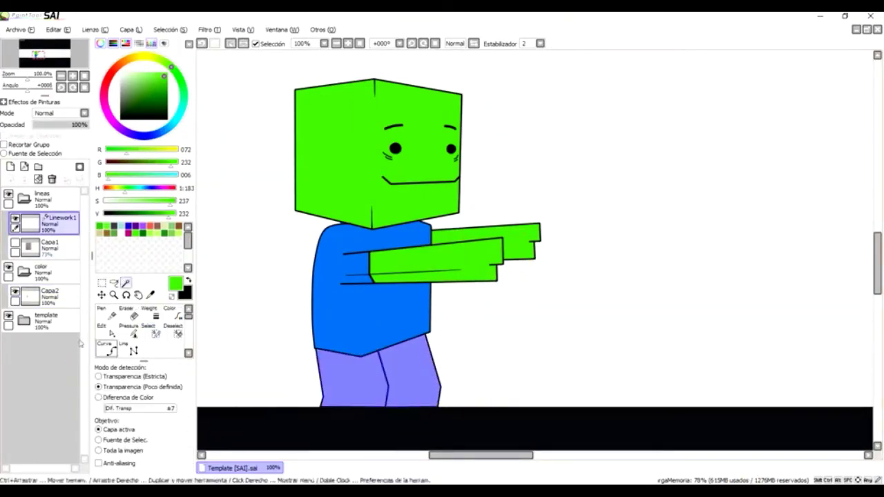
# Fill both selected legs with dark blue (RGB 8, 43, 232) on Capa2 and erase the selection with the Deselect brush.
pyautogui.click(48, 296)
pyautogui.click(106, 331)
pyautogui.press('Delete')
pyautogui.click(157, 135)
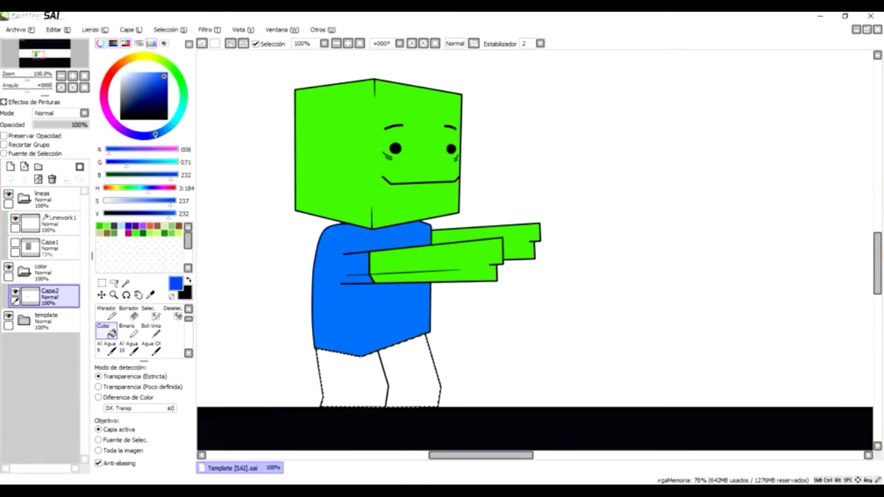
pyautogui.moveTo(154, 136); pyautogui.dragTo(150, 135)
pyautogui.click(355, 379)
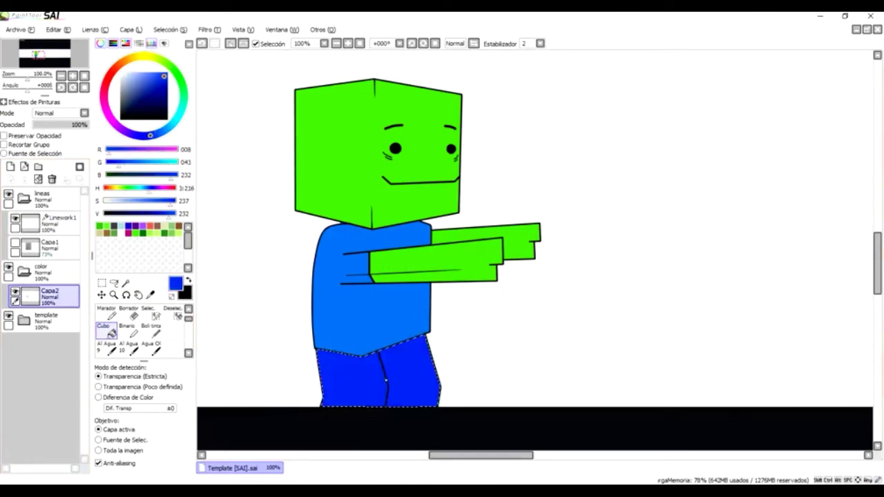
pyautogui.click(172, 313)
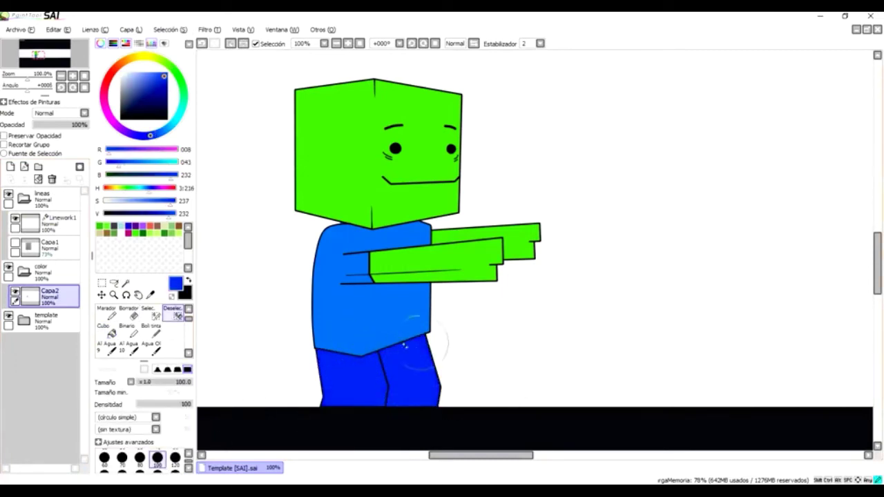
pyautogui.scroll(-1, 571, 344)
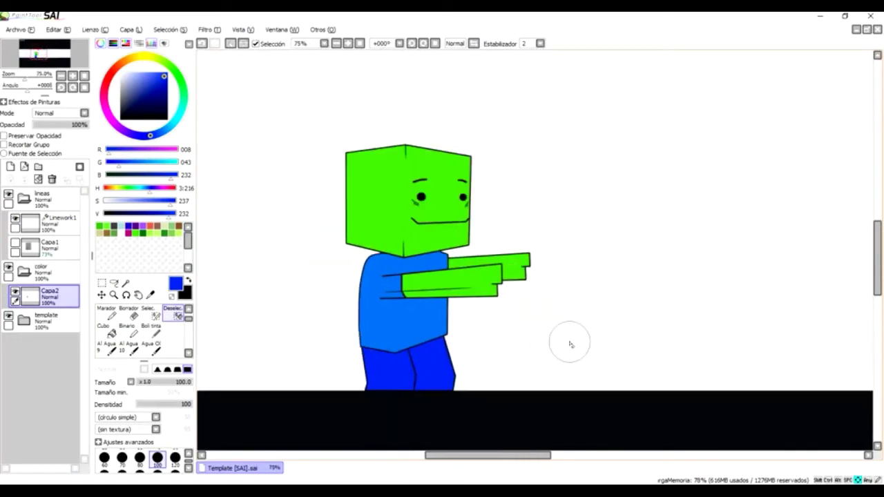
pyautogui.scroll(1, 539, 332)
pyautogui.press('Left')
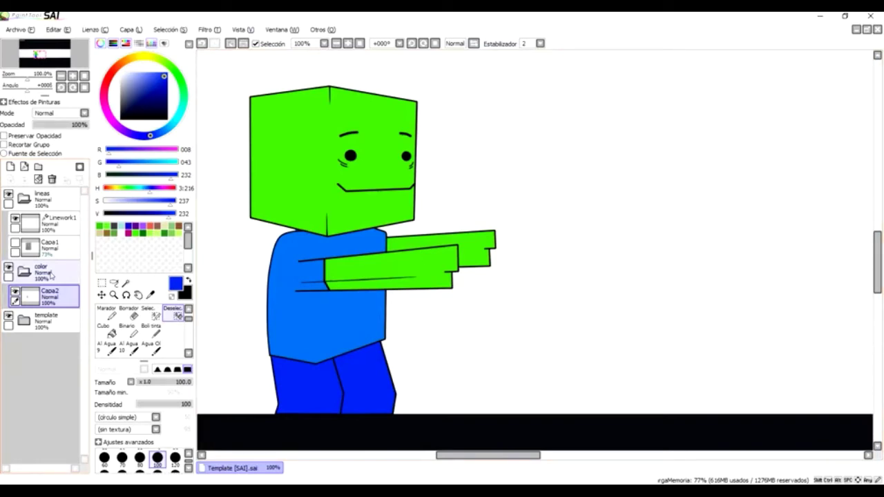
pyautogui.press('Left')
pyautogui.press('Left')
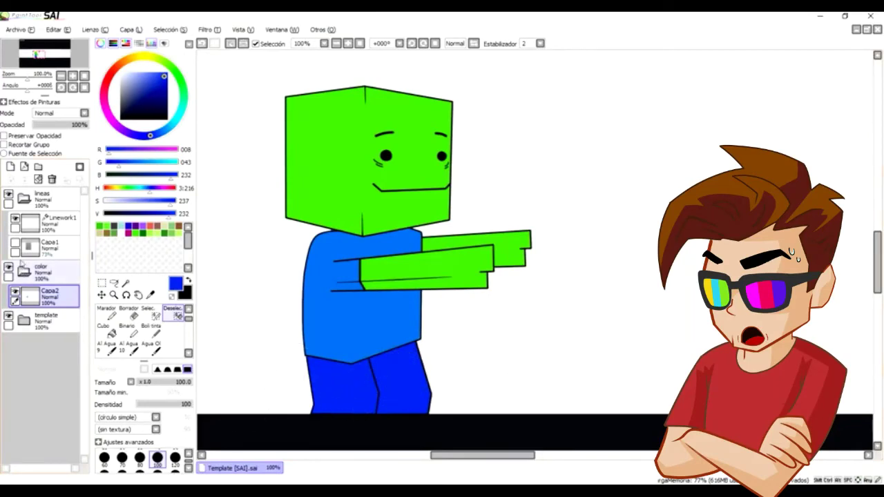
# Hide the template group and examine the closing line along the underside of the legs.
pyautogui.scroll(2, 427, 361)
pyautogui.scroll(-1, 429, 365)
pyautogui.press('Down')
pyautogui.press('Down')
pyautogui.press('Down')
pyautogui.press('Down')
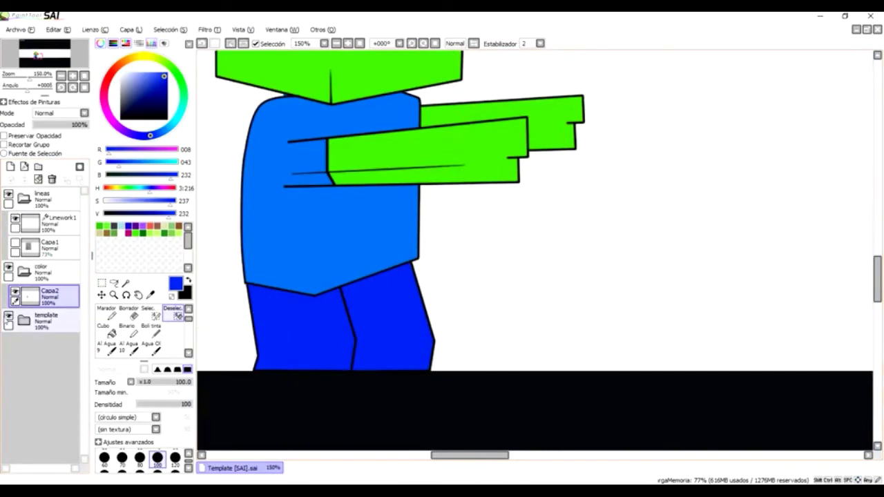
pyautogui.click(7, 317)
pyautogui.scroll(2, 345, 394)
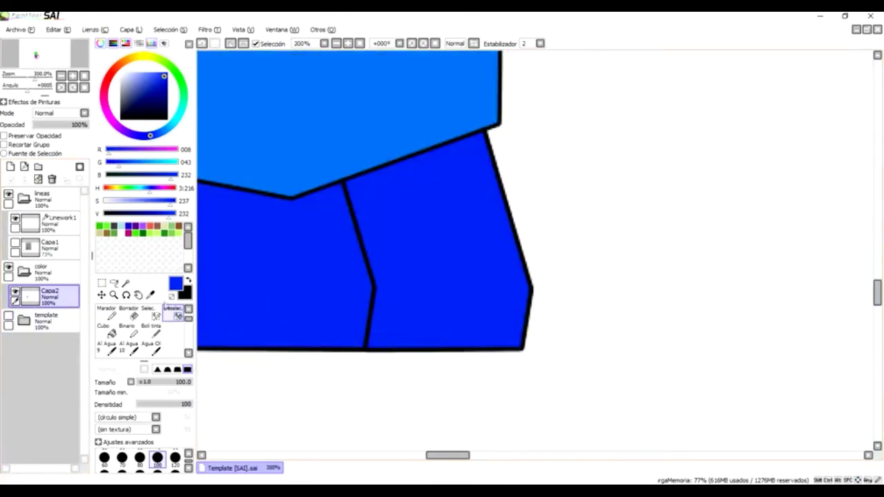
pyautogui.click(139, 296)
pyautogui.moveTo(255, 355); pyautogui.dragTo(335, 355)
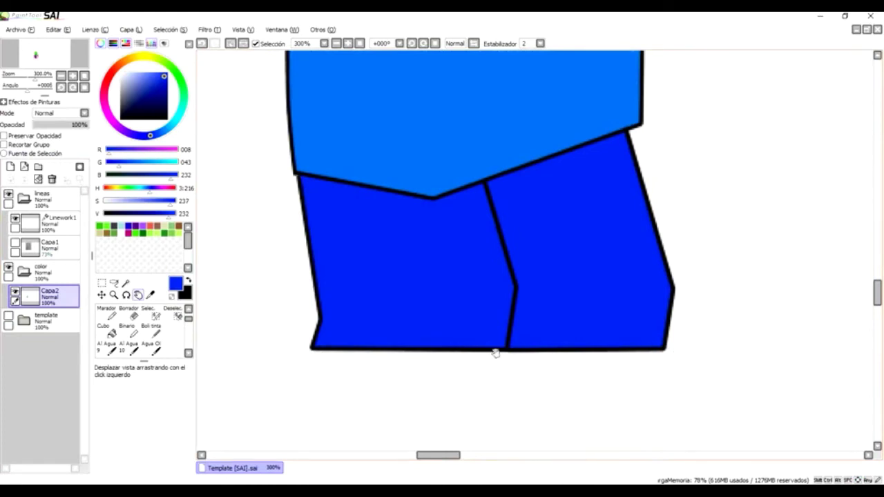
pyautogui.scroll(-2, 590, 356)
# Draw a small blue sample outline beside the legs on Linework1 with the size 3.5 Line tool, leaving a gap at its upper corner.
pyautogui.click(48, 223)
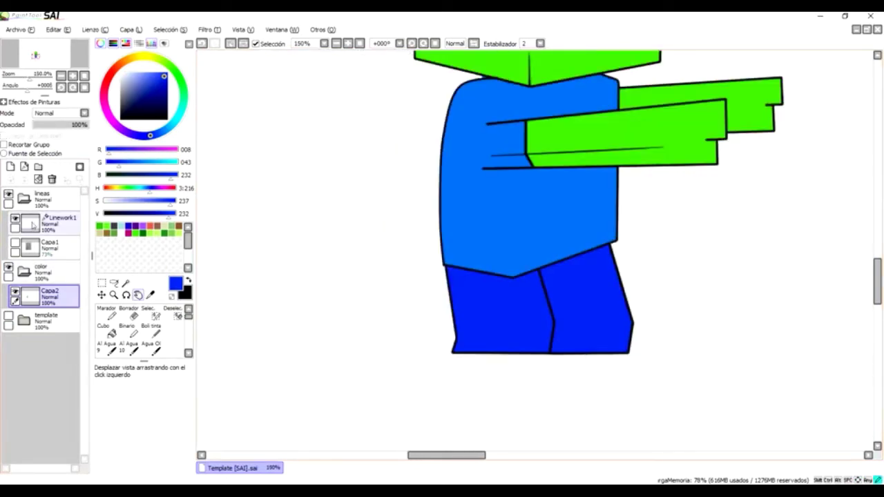
pyautogui.click(129, 350)
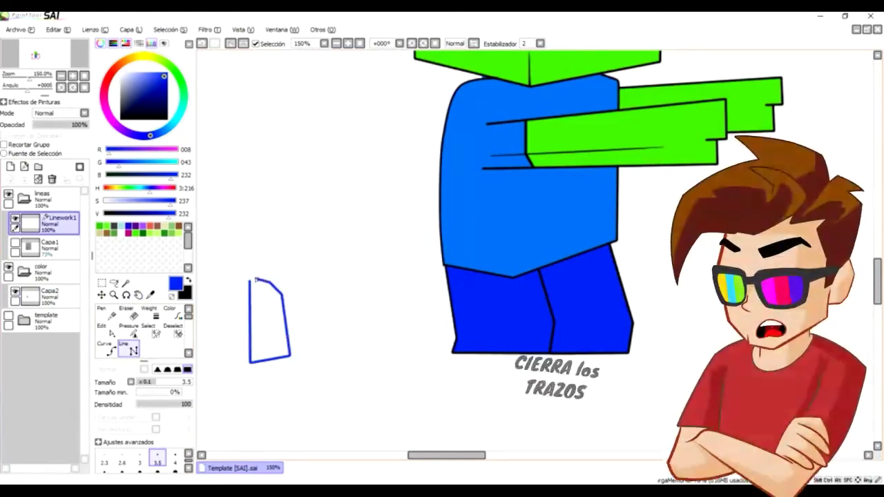
pyautogui.scroll(-4, 253, 278)
pyautogui.scroll(6, 252, 277)
pyautogui.scroll(2, 251, 279)
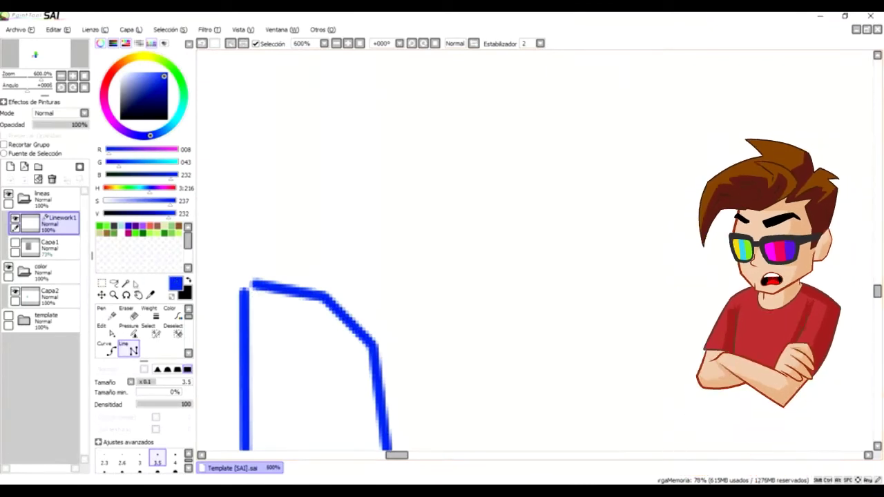
# Select the interior of the small blue sample outline with the Magic Wand on Linework1 and clear the selection.
pyautogui.click(125, 283)
pyautogui.click(291, 360)
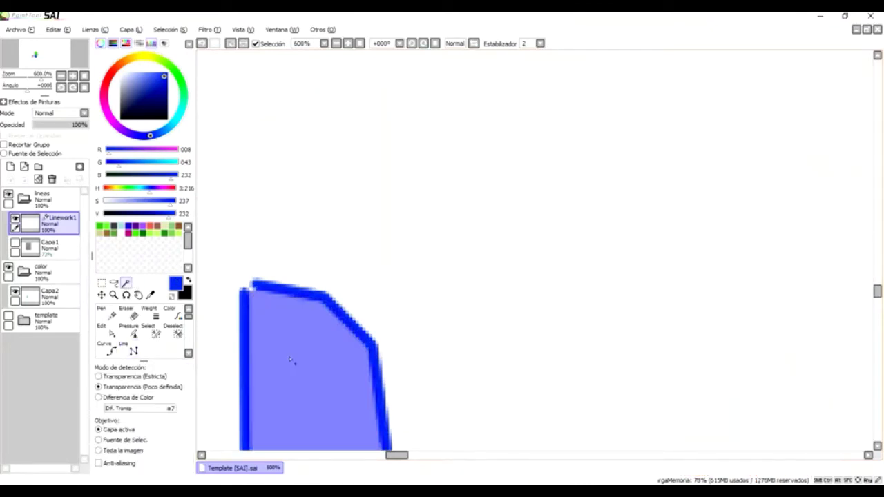
pyautogui.hotkey('ctrl', 'd')
# Undo the sample outline's upper stroke and test a Magic Wand selection with the outline left open.
pyautogui.hotkey('ctrl', 'z')
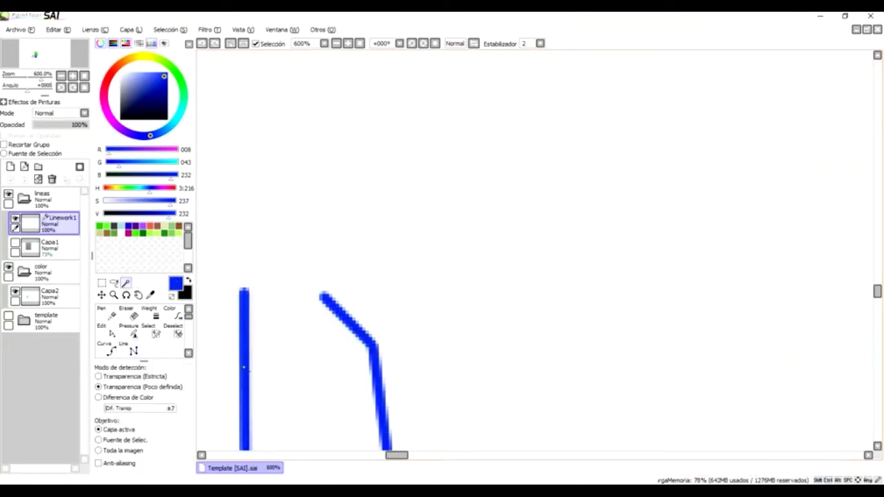
pyautogui.scroll(-4, 343, 371)
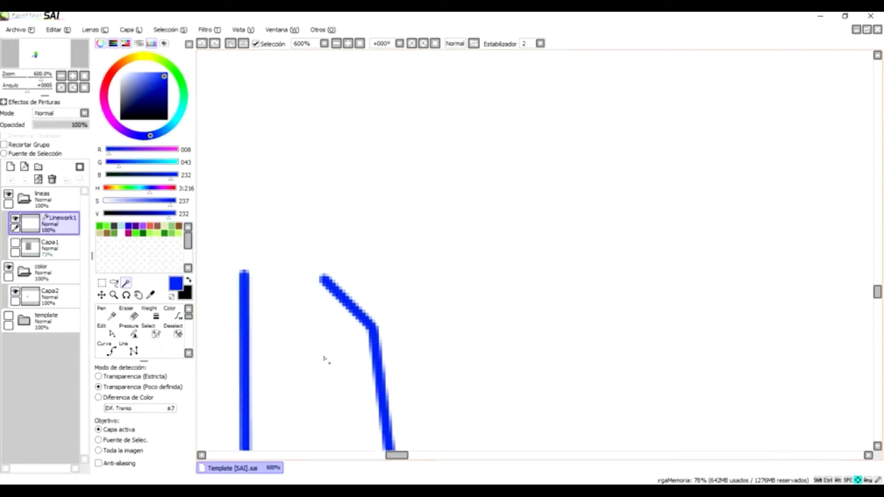
pyautogui.scroll(-6, 329, 350)
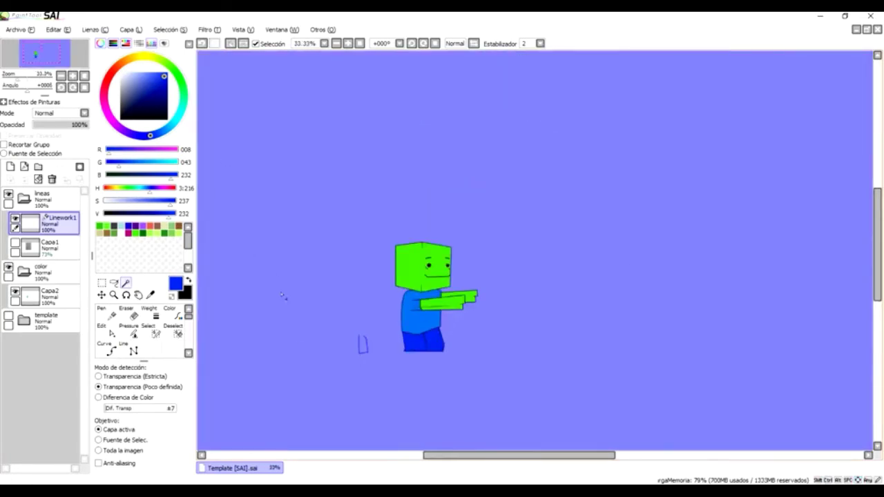
pyautogui.scroll(3, 332, 344)
pyautogui.scroll(-4, 556, 348)
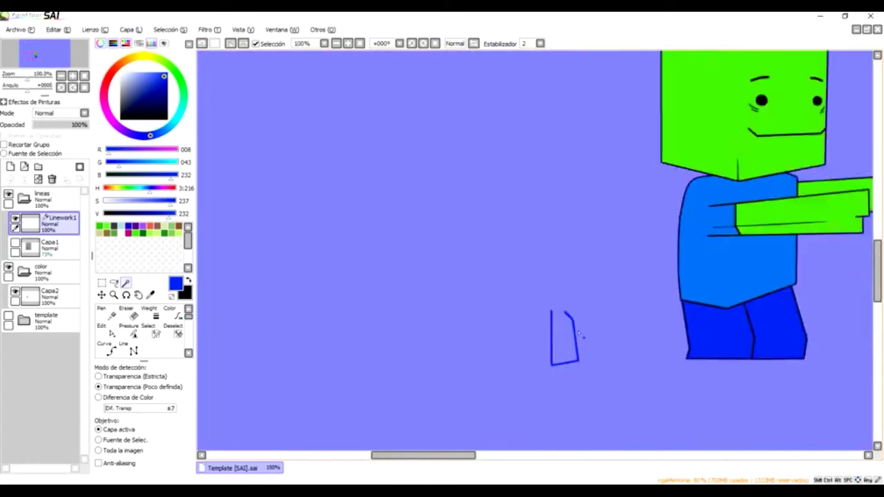
# Clear the selection and undo the remaining strokes of the blue sample outline beside the legs.
pyautogui.hotkey('ctrl', 'd')
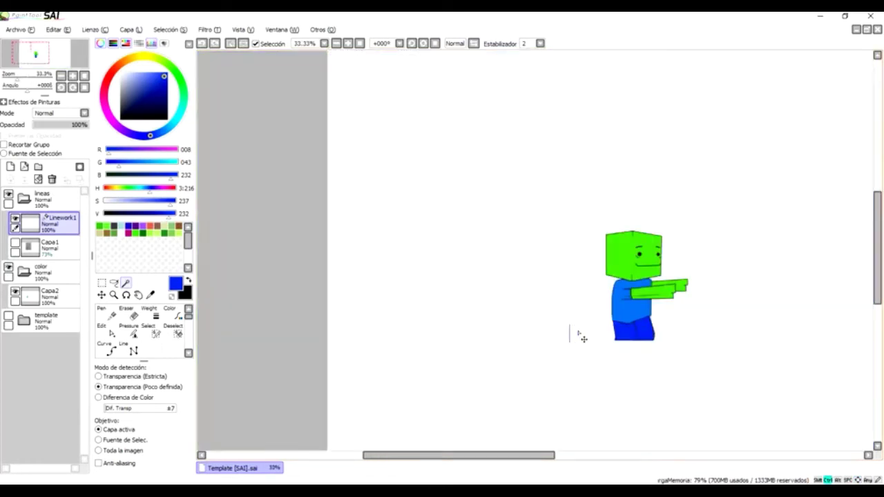
pyautogui.press('Right')
pyautogui.press('Right')
pyautogui.press('Right')
pyautogui.press('Right')
pyautogui.press('Right')
pyautogui.press('Right')
pyautogui.press('Right')
pyautogui.press('Right')
pyautogui.press('Right')
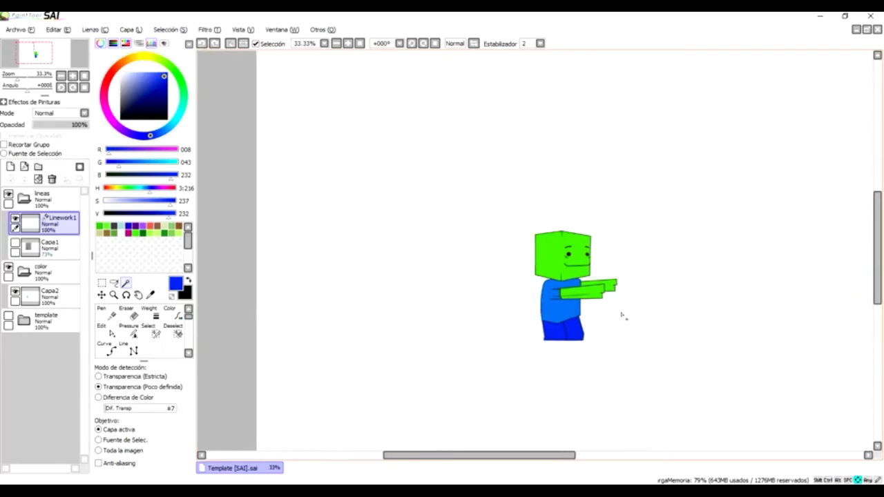
pyautogui.scroll(4, 469, 315)
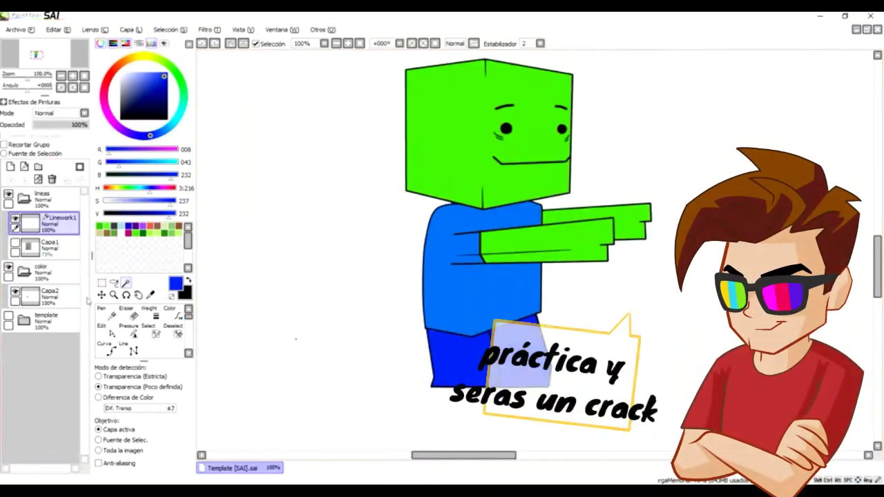
pyautogui.click(128, 349)
pyautogui.press('Left')
pyautogui.press('Left')
pyautogui.press('Left')
pyautogui.press('Left')
pyautogui.press('Left')
pyautogui.press('Left')
pyautogui.press('Left')
pyautogui.press('Left')
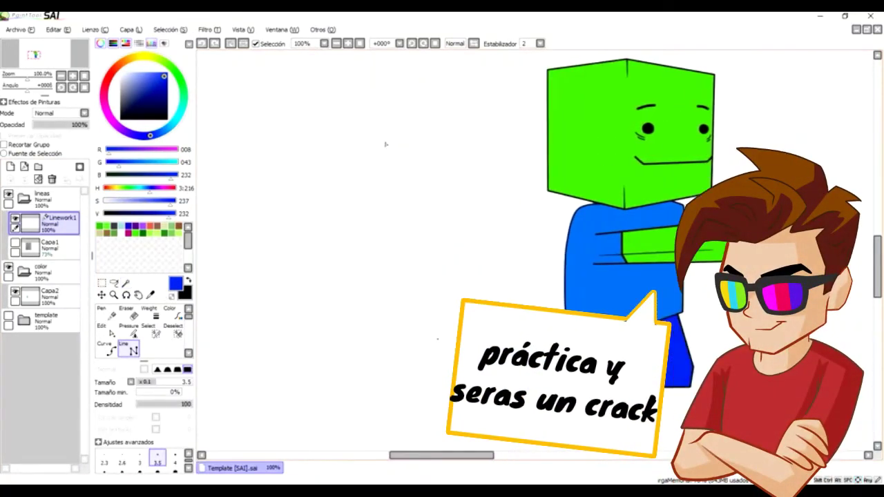
pyautogui.moveTo(344, 81); pyautogui.dragTo(492, 82)
pyautogui.hotkey('ctrl', 'z')
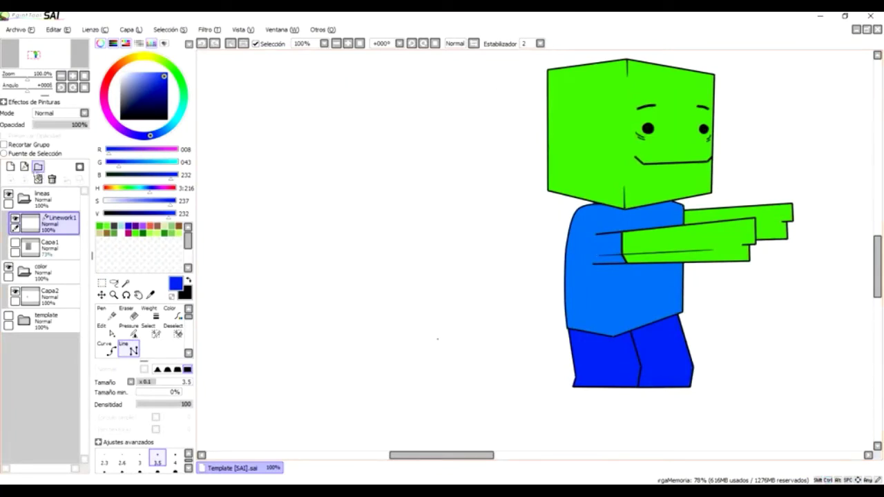
# Add a second linework layer in the lineas group and choose dark green (RGB 7, 116, 2) as the drawing color.
pyautogui.click(27, 168)
pyautogui.click(28, 168)
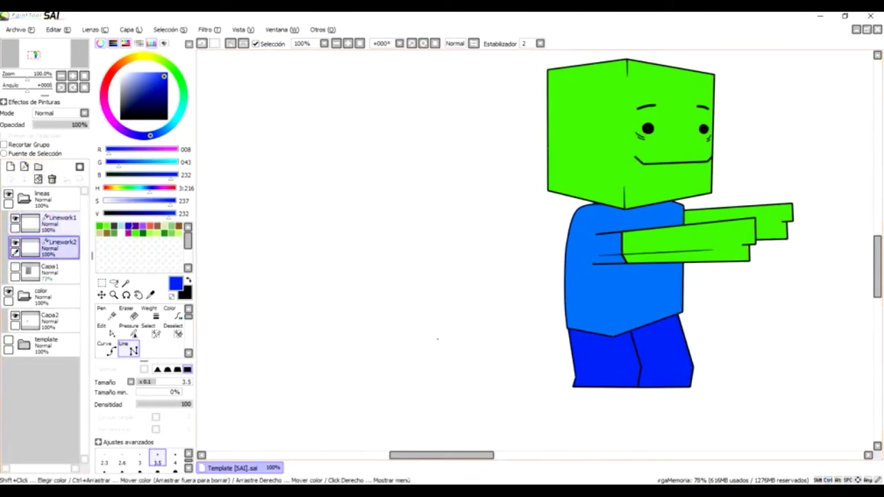
pyautogui.click(135, 234)
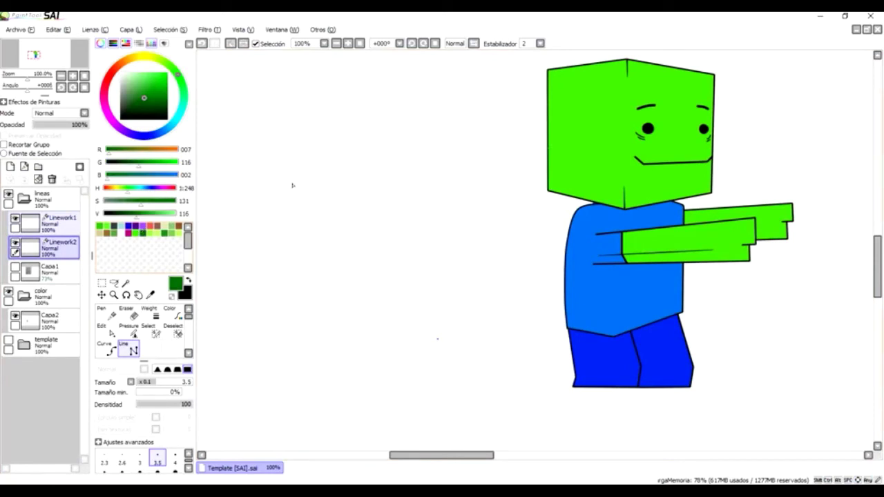
pyautogui.moveTo(282, 107); pyautogui.dragTo(548, 107)
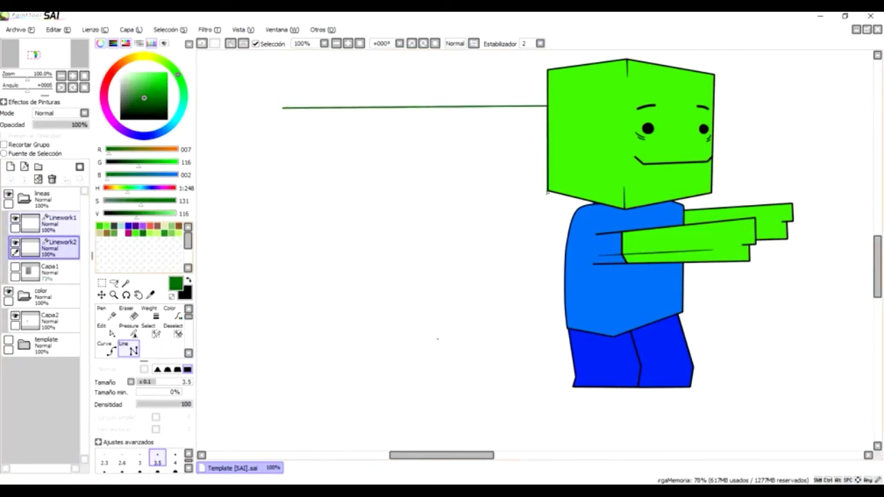
pyautogui.moveTo(542, 191)
pyautogui.mouseDown()
pyautogui.moveTo(273, 197)
pyautogui.moveTo(277, 106)
pyautogui.mouseUp()
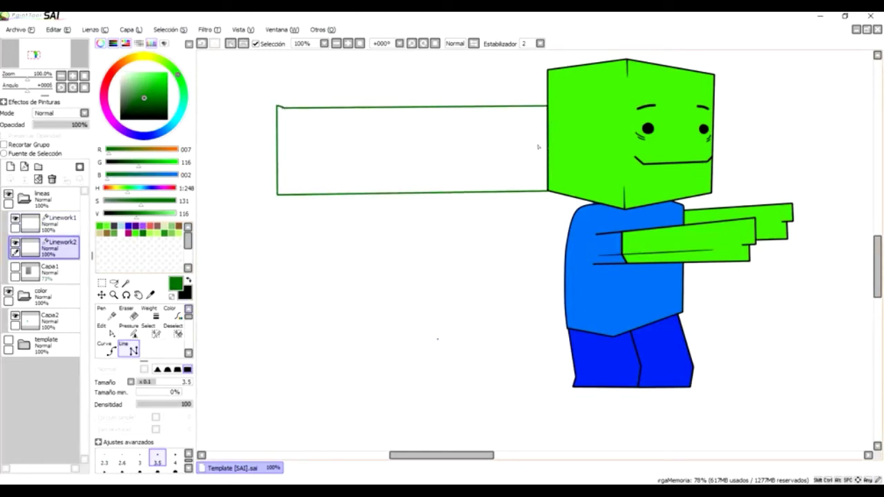
pyautogui.hotkey('ctrl', 'z')
pyautogui.hotkey('ctrl', 'z')
pyautogui.hotkey('ctrl', 'z')
pyautogui.hotkey('ctrl', 'z')
pyautogui.hotkey('ctrl', 'z')
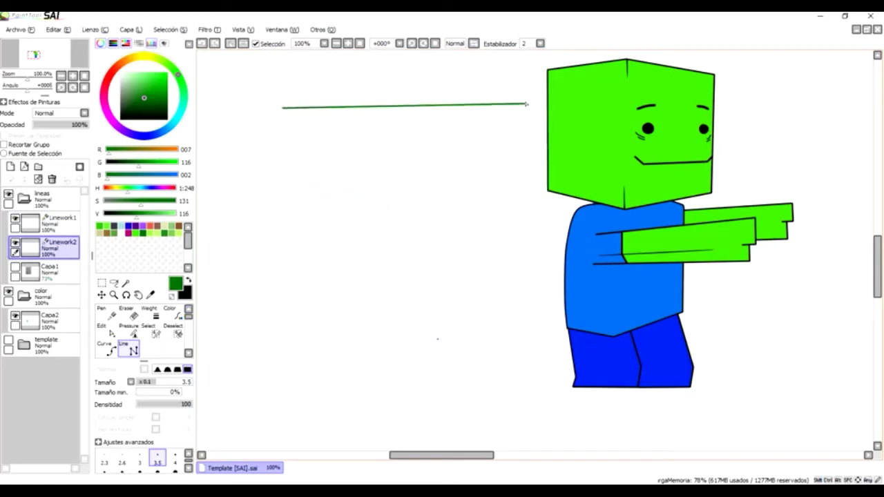
pyautogui.hotkey('ctrl', 'z')
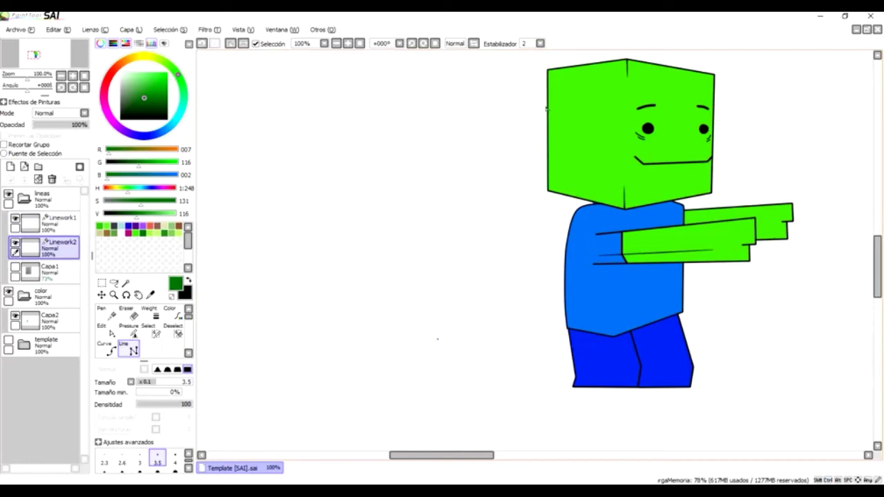
# Draw a three-sided green box against the head's back edge on Linework2, test it with the Magic Wand, and clear the selection.
pyautogui.click(546, 109)
pyautogui.click(292, 110)
pyautogui.click(288, 197)
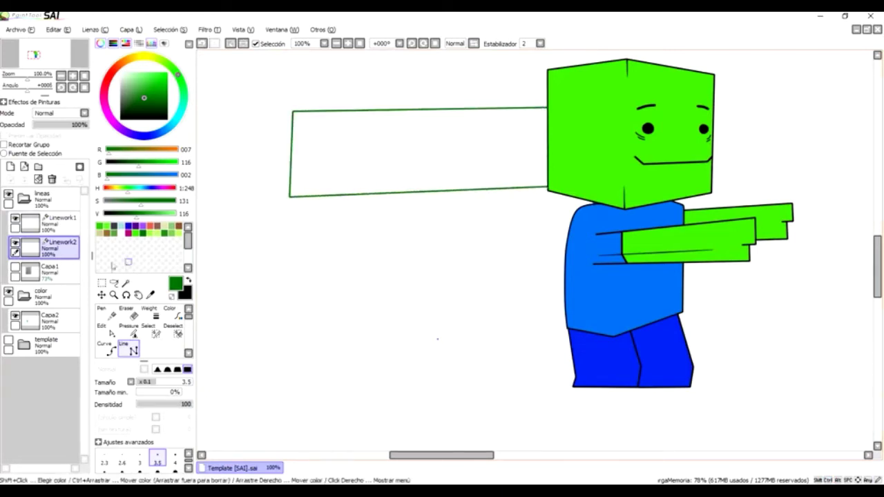
pyautogui.click(126, 283)
pyautogui.click(415, 165)
pyautogui.hotkey('ctrl', 'd')
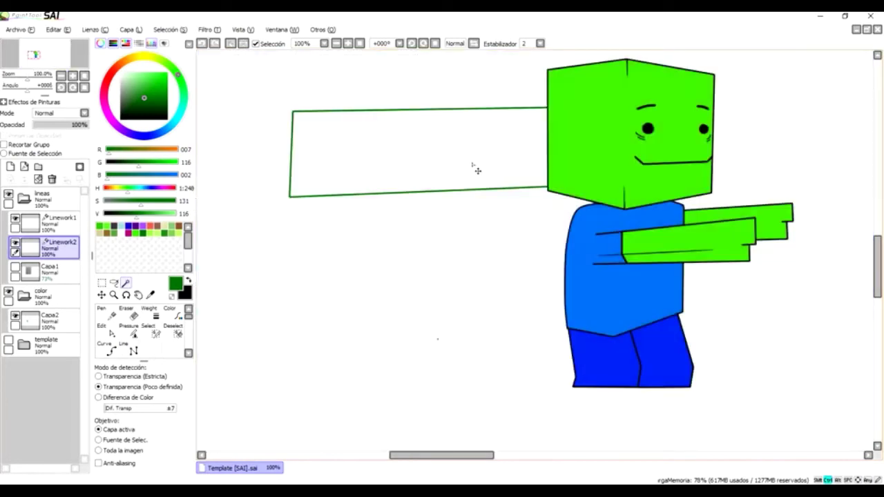
# Hide Linework1 and Capa2 to examine the green box's open side, and show both layers again.
pyautogui.click(15, 219)
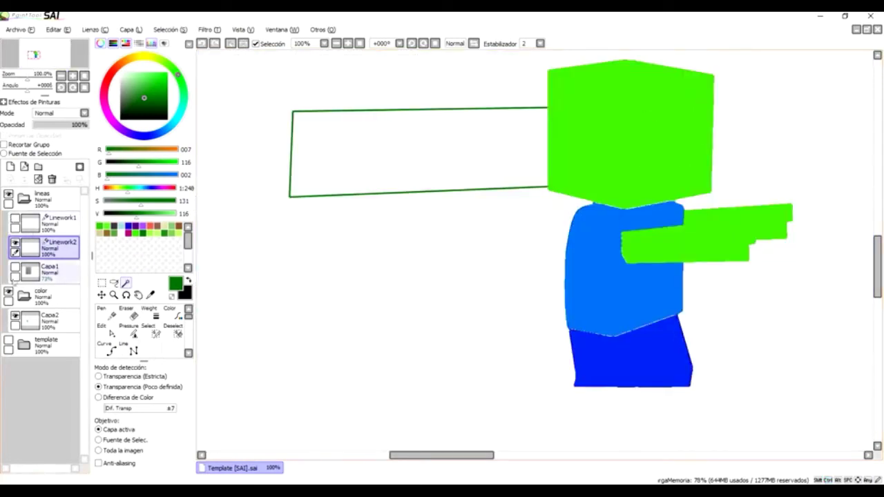
pyautogui.click(15, 315)
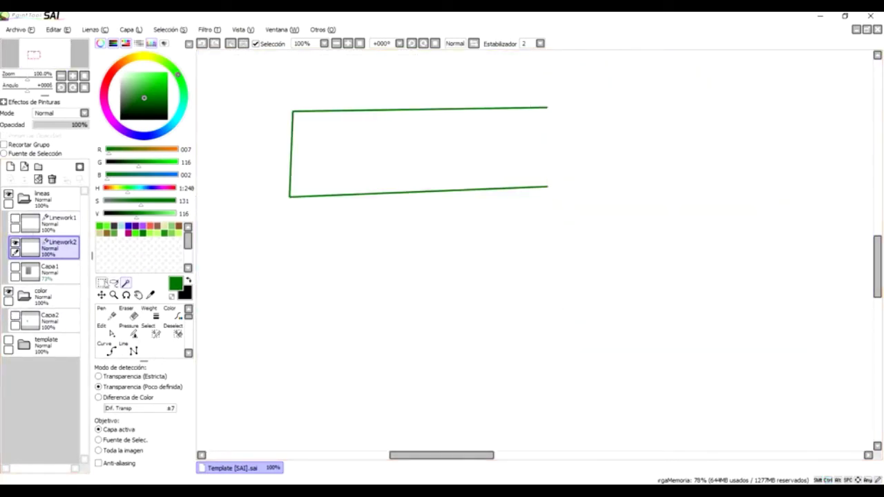
pyautogui.click(15, 317)
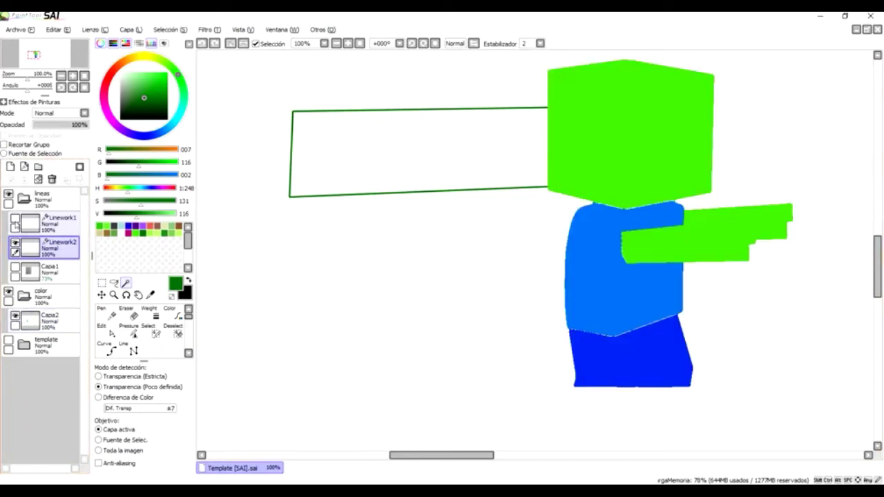
pyautogui.click(16, 220)
# Hide and delete the Linework2 test layer.
pyautogui.click(15, 242)
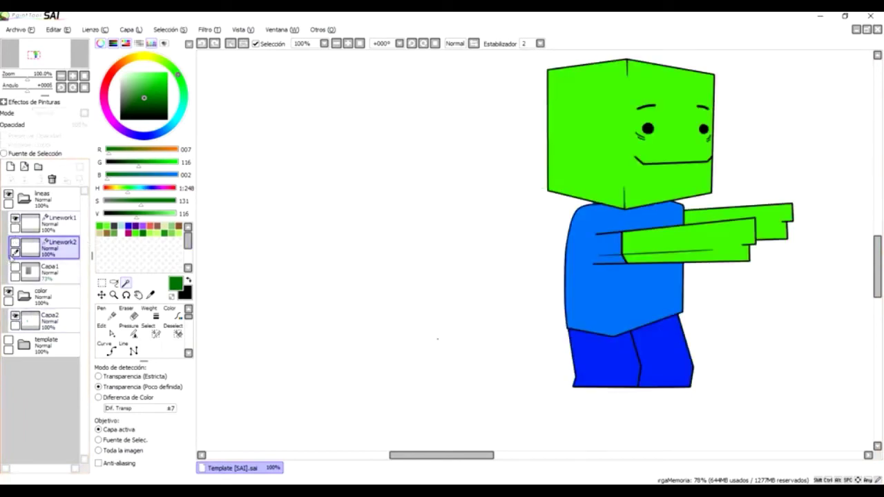
pyautogui.click(52, 179)
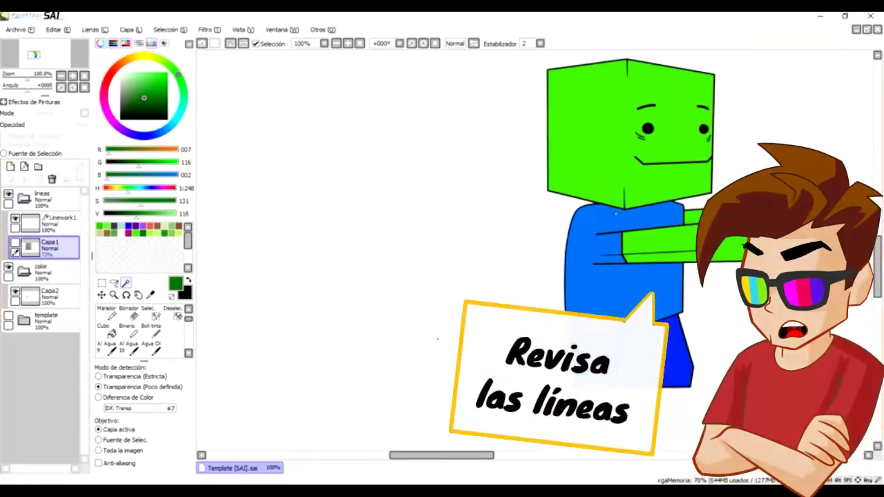
pyautogui.scroll(-1, 616, 213)
pyautogui.moveTo(564, 211)
pyautogui.mouseDown()
pyautogui.moveTo(495, 227)
pyautogui.moveTo(351, 229)
pyautogui.mouseUp()
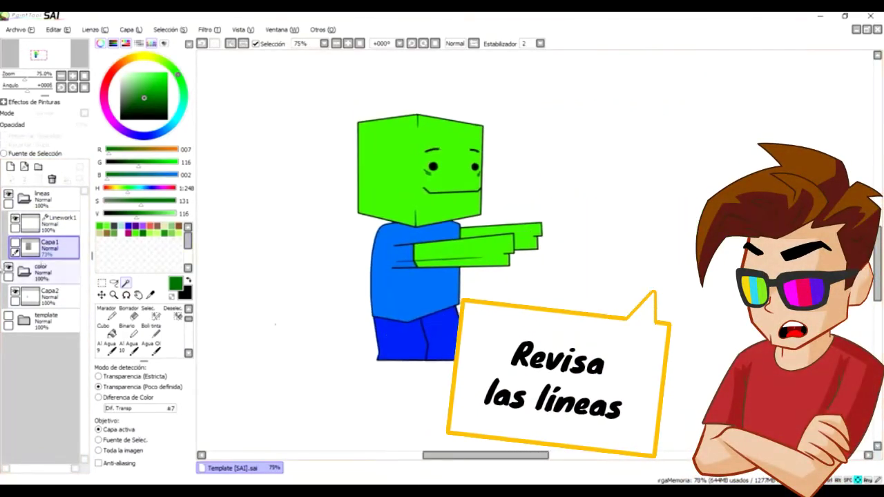
# Collapse the lineas and color groups and add a new linework layer above the color group.
pyautogui.click(24, 199)
pyautogui.click(41, 223)
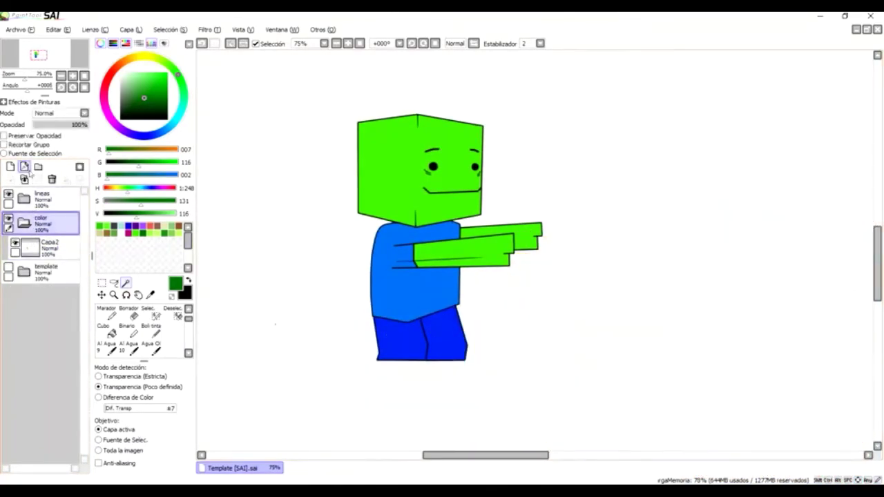
pyautogui.click(25, 167)
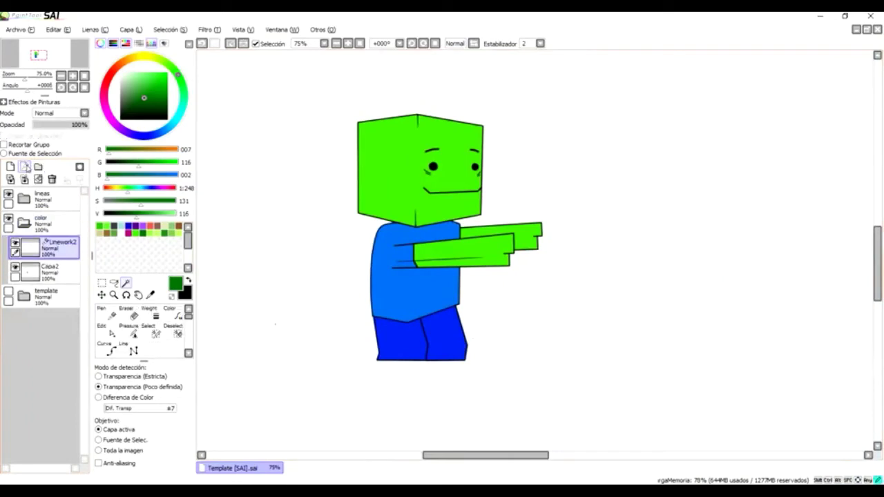
pyautogui.moveTo(52, 245)
pyautogui.mouseDown()
pyautogui.moveTo(53, 220)
pyautogui.moveTo(49, 243)
pyautogui.moveTo(52, 227)
pyautogui.mouseUp()
pyautogui.click(25, 246)
# Create a layer group holding the new linework layer and name it sombra.
pyautogui.click(41, 168)
pyautogui.doubleClick(53, 224)
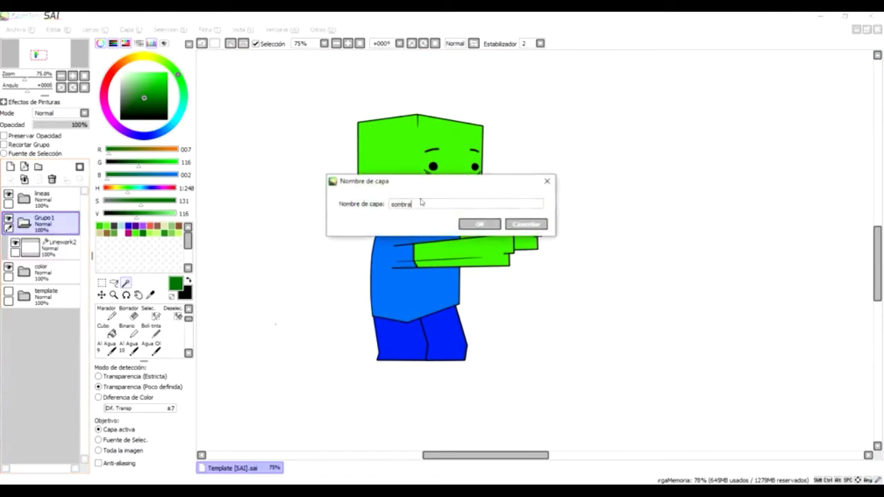
pyautogui.write('sombra')
pyautogui.press('Return')
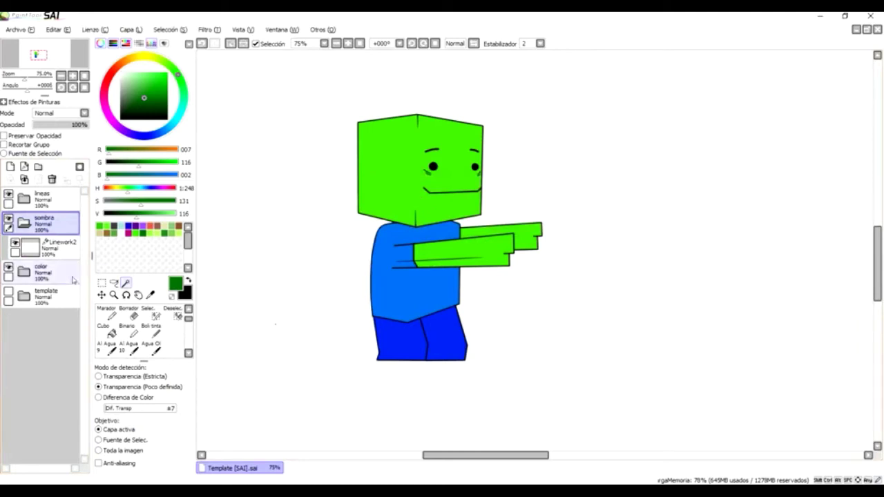
# Add a new normal layer in the sombra group and place it below Linework2.
pyautogui.click(48, 248)
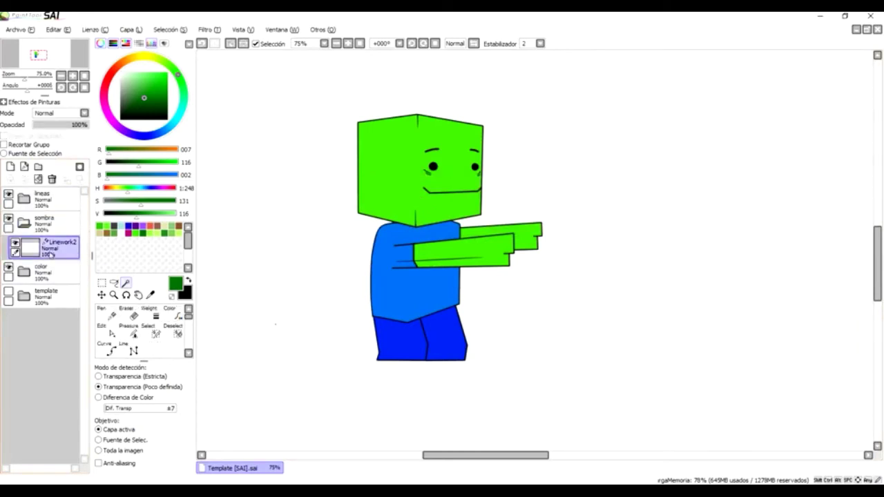
pyautogui.click(10, 169)
pyautogui.moveTo(52, 255); pyautogui.dragTo(57, 275)
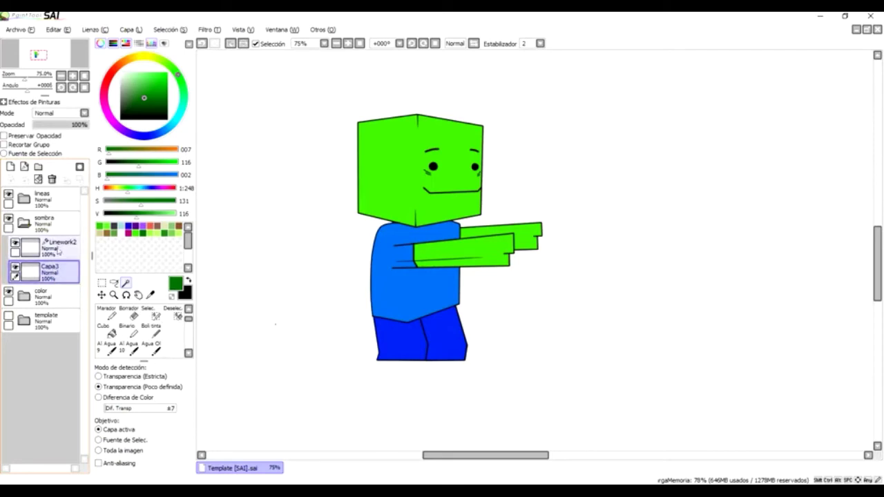
# Set Linework2's blending mode to Superponer and enable Recortar Grupo for it.
pyautogui.click(58, 252)
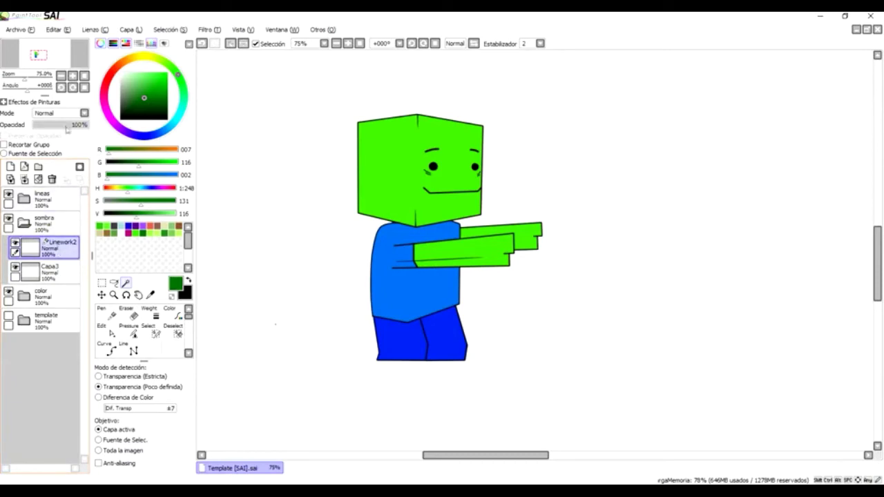
pyautogui.click(84, 114)
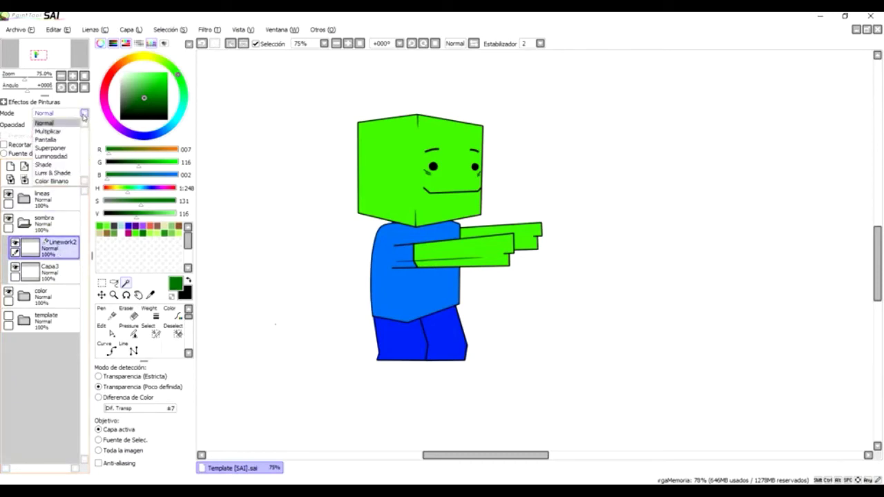
pyautogui.click(69, 148)
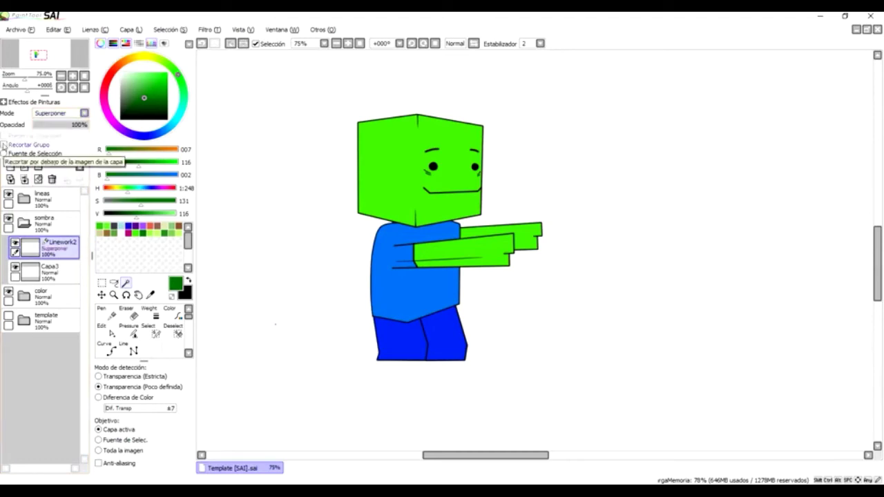
pyautogui.click(4, 146)
# Collapse the sombra group and clip it to the color group with Recortar Grupo.
pyautogui.click(25, 217)
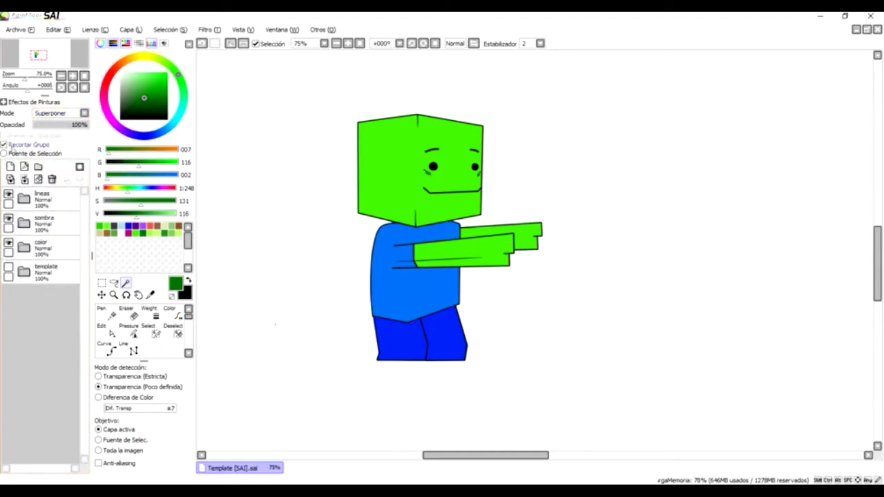
pyautogui.click(25, 220)
pyautogui.click(27, 221)
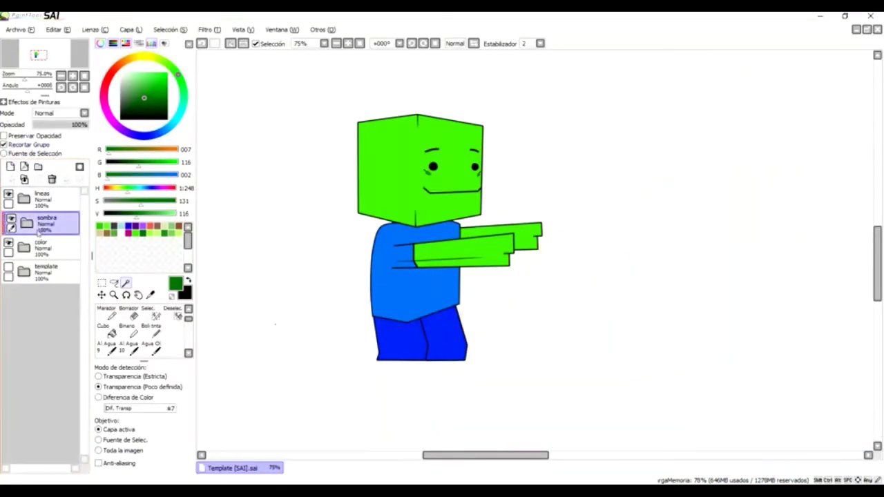
# Clip Capa3 in the sombra group with Recortar Grupo, set its blending mode to Superponer and its opacity to 50%.
pyautogui.click(26, 222)
pyautogui.click(46, 271)
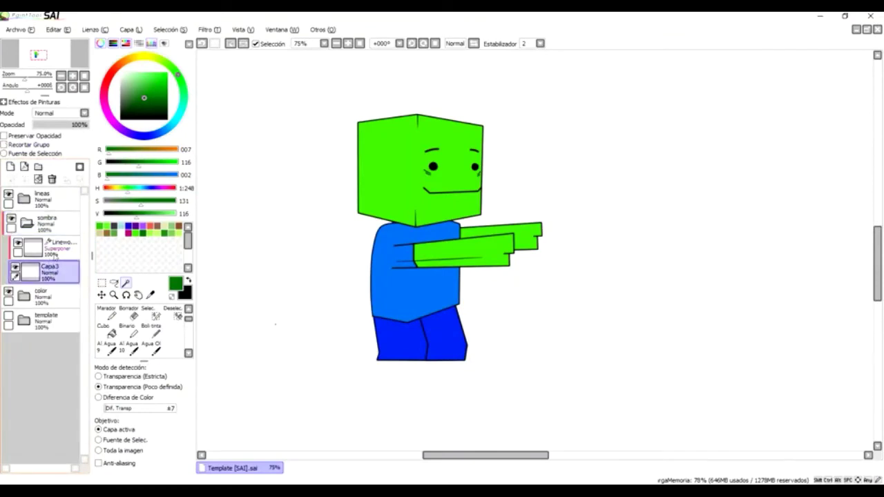
pyautogui.click(41, 144)
pyautogui.click(83, 113)
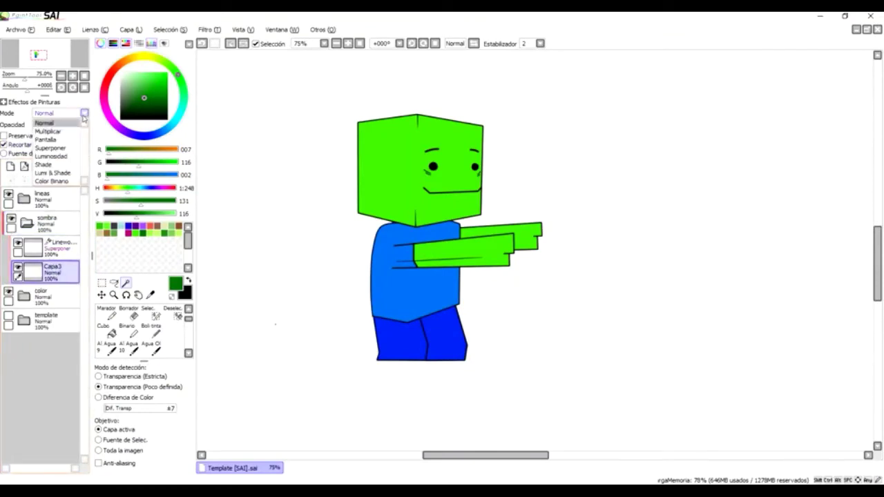
pyautogui.click(52, 146)
pyautogui.click(60, 246)
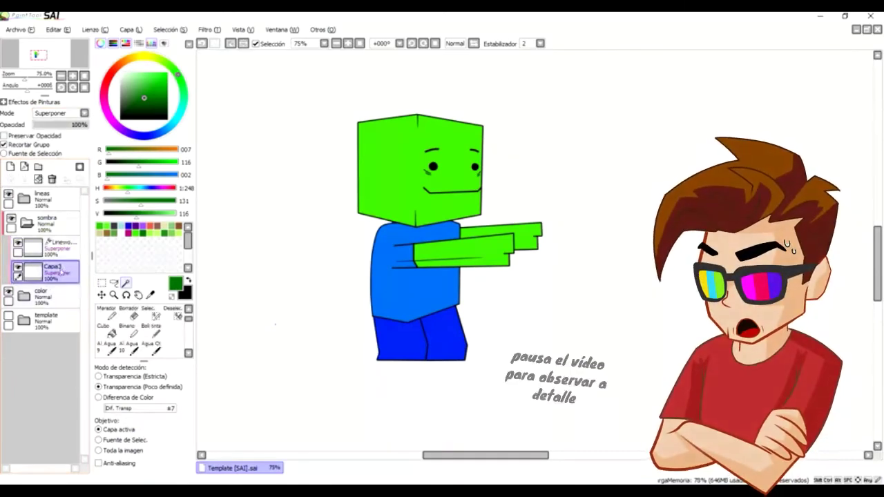
pyautogui.click(62, 267)
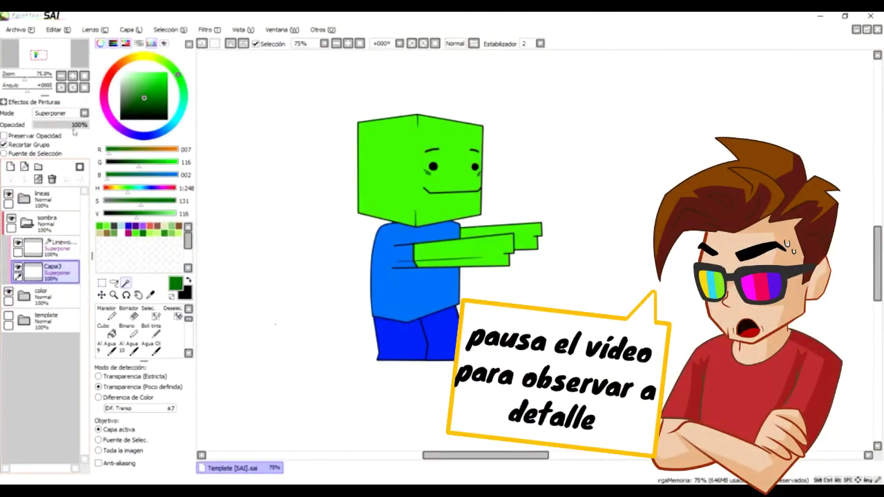
pyautogui.moveTo(73, 129); pyautogui.dragTo(63, 125)
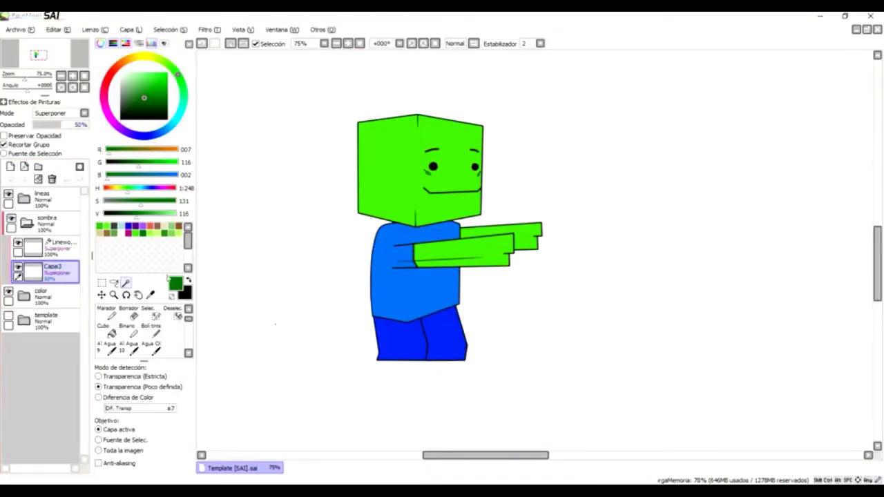
# With black and the Line tool, draw a closed outline around the head's side face on the sombra linework layer.
pyautogui.click(188, 281)
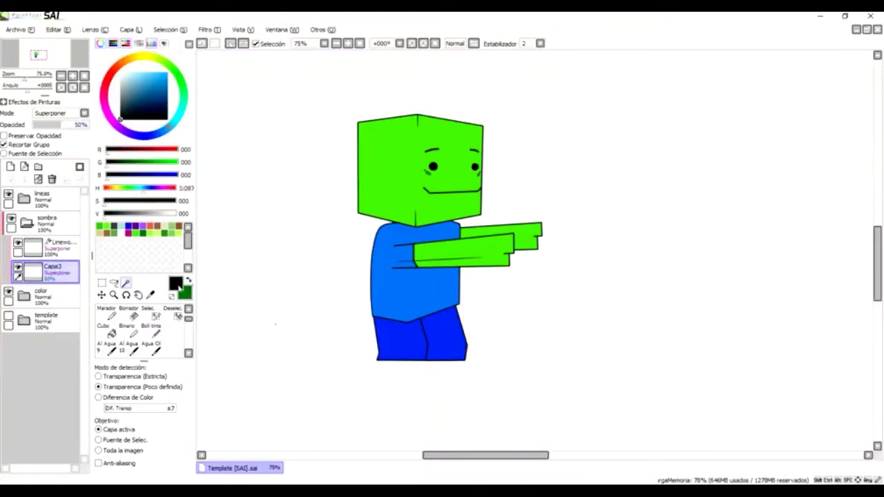
pyautogui.click(59, 248)
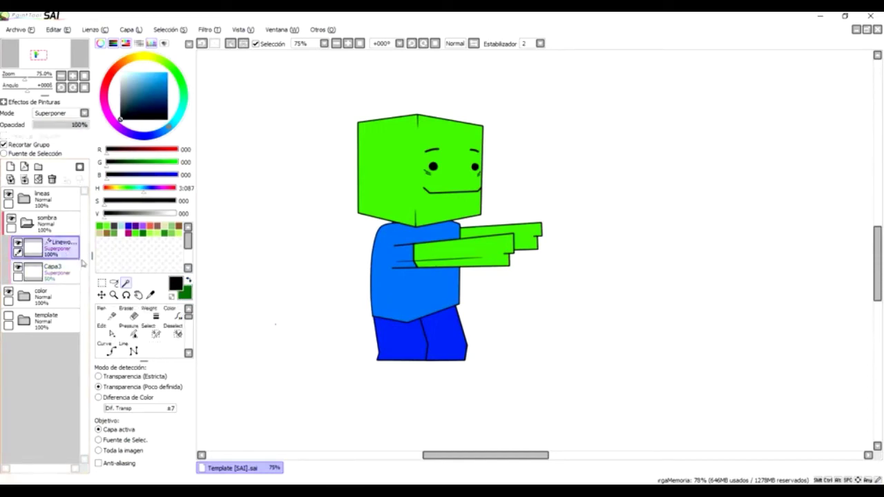
pyautogui.click(133, 347)
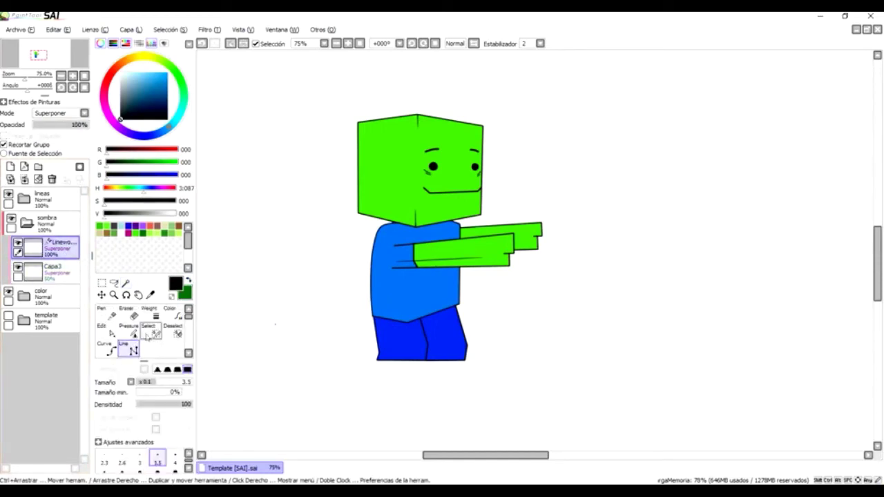
pyautogui.scroll(3, 426, 162)
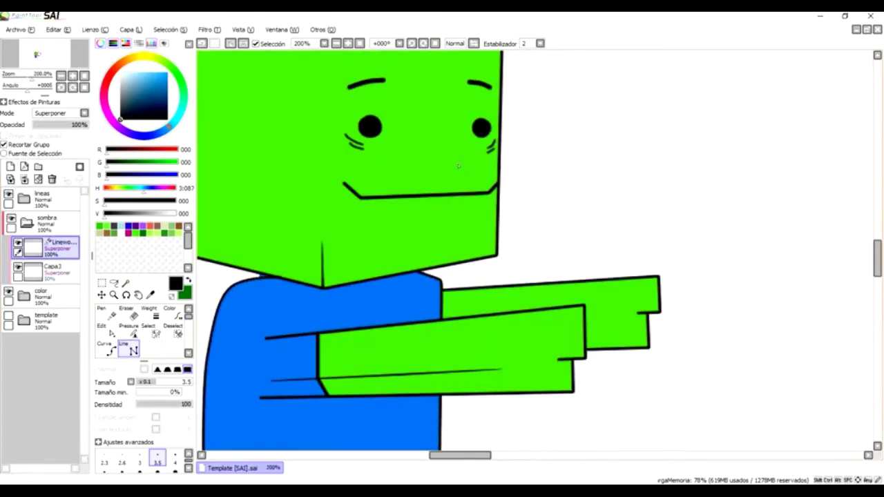
pyautogui.press('Left')
pyautogui.press('Left')
pyautogui.press('Up')
pyautogui.press('Up')
pyautogui.press('Up')
pyautogui.press('Up')
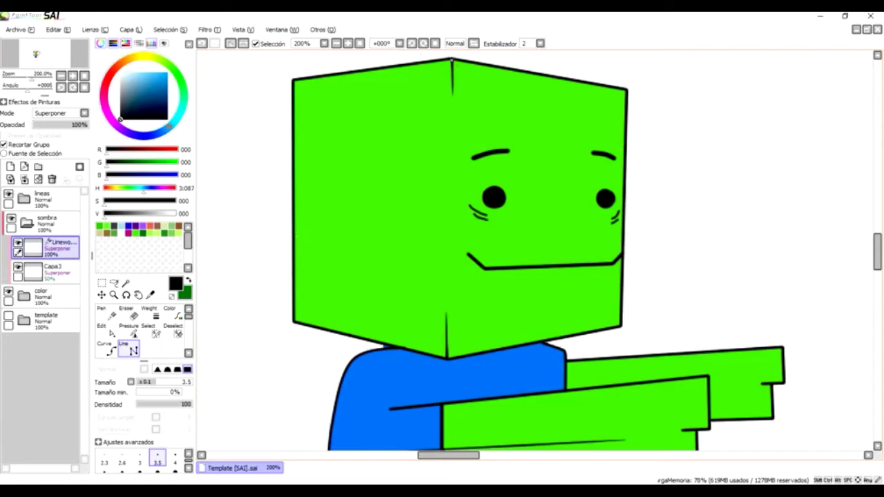
pyautogui.click(448, 359)
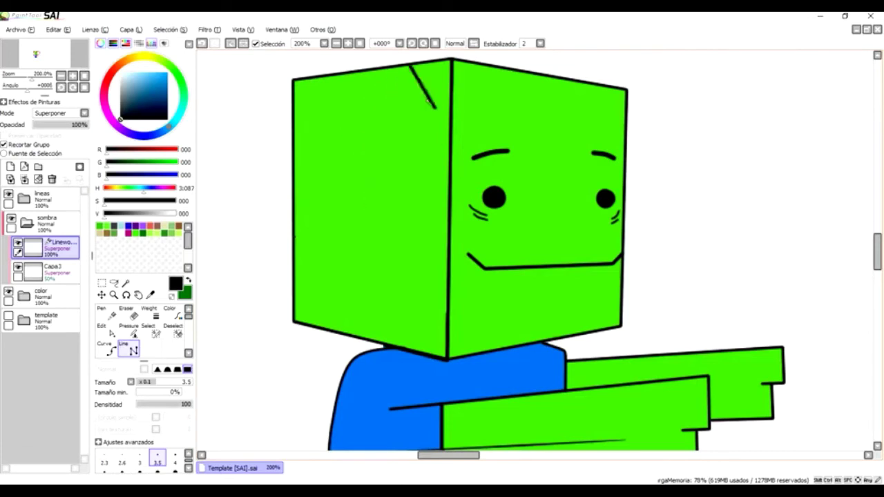
pyautogui.scroll(2, 434, 120)
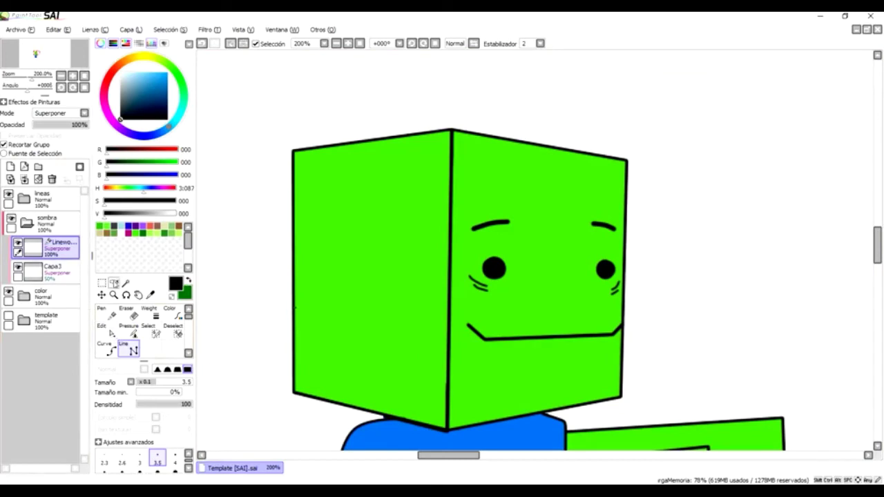
# Select the area inside the side-face outline with the Magic Wand, fill it black on Capa3, and clear the selection.
pyautogui.click(126, 284)
pyautogui.click(438, 252)
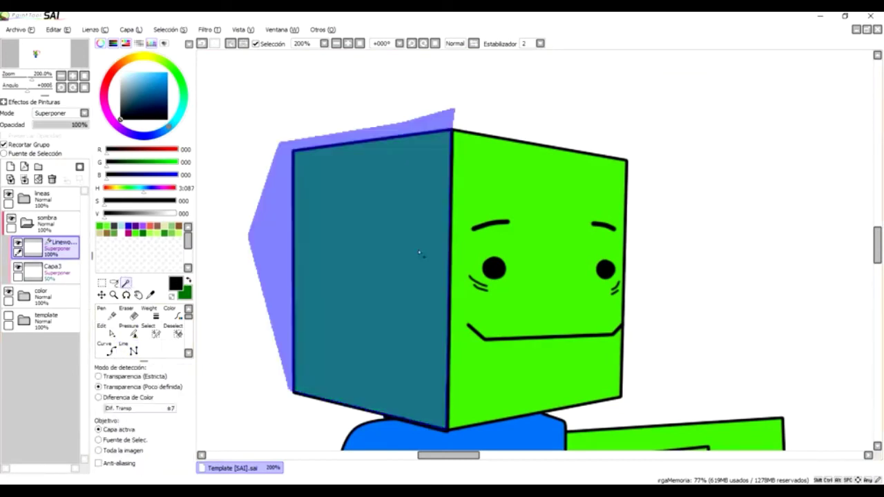
pyautogui.click(67, 272)
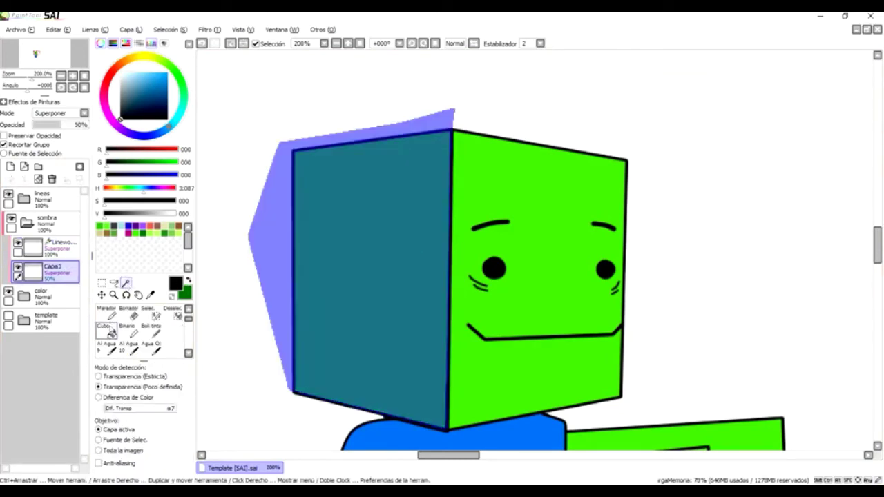
pyautogui.click(110, 332)
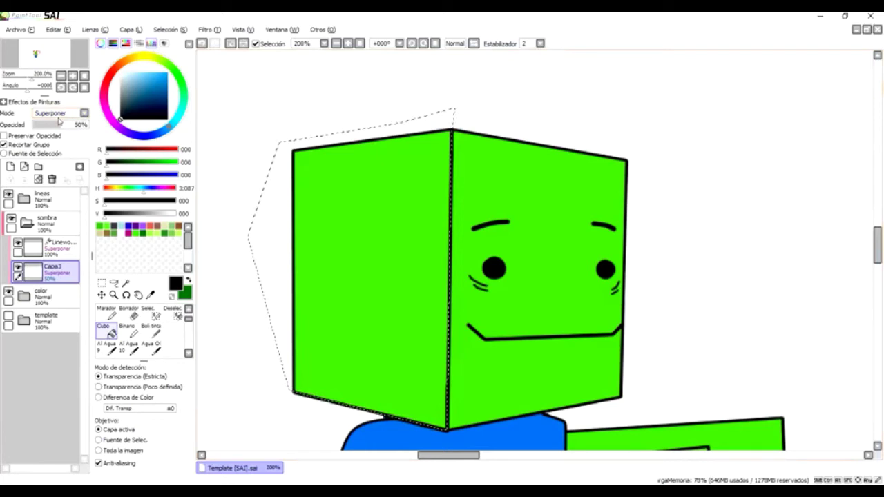
pyautogui.click(367, 288)
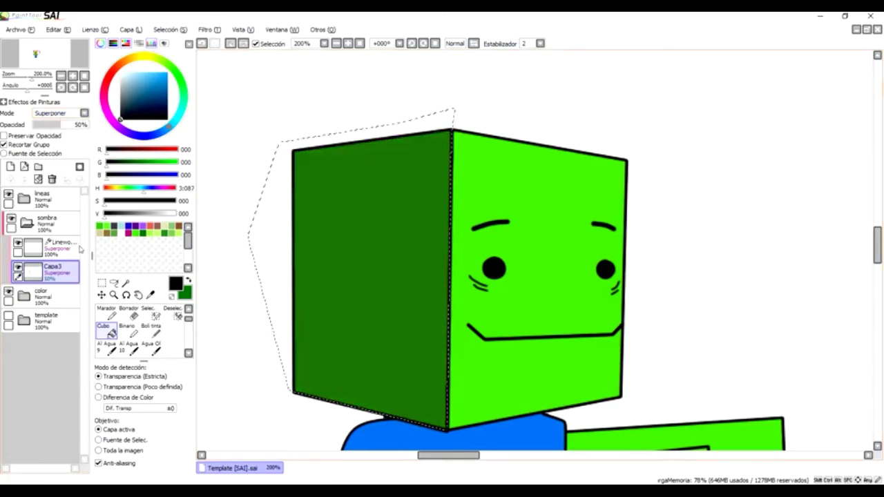
pyautogui.click(177, 313)
pyautogui.moveTo(366, 247)
pyautogui.mouseDown()
pyautogui.moveTo(236, 146)
pyautogui.moveTo(282, 263)
pyautogui.moveTo(185, 346)
pyautogui.moveTo(227, 407)
pyautogui.moveTo(444, 438)
pyautogui.mouseUp()
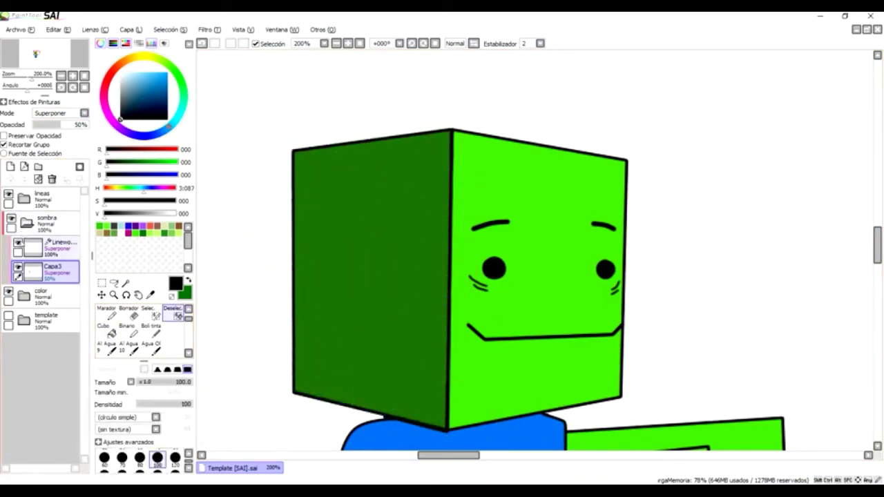
# Hide the sombra linework layer and touch up the shadow's edge along the head's corner with the eraser.
pyautogui.click(18, 243)
pyautogui.scroll(-3, 255, 256)
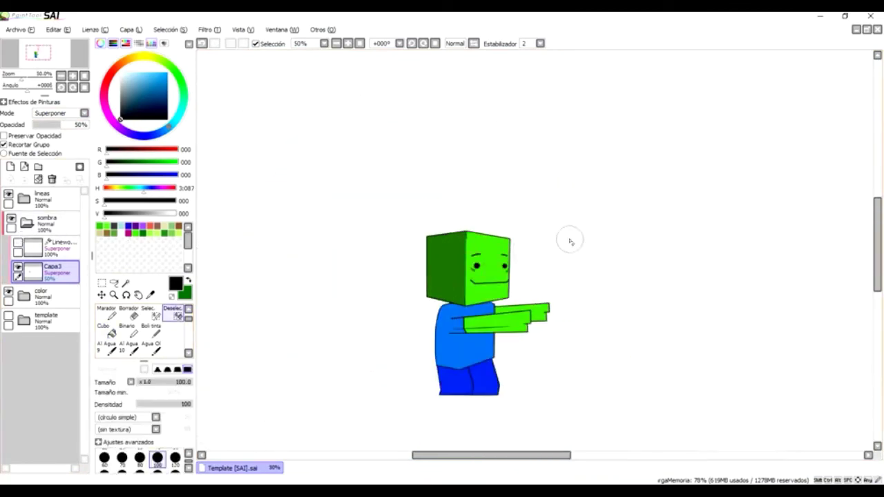
pyautogui.scroll(5, 508, 261)
pyautogui.scroll(-3, 529, 246)
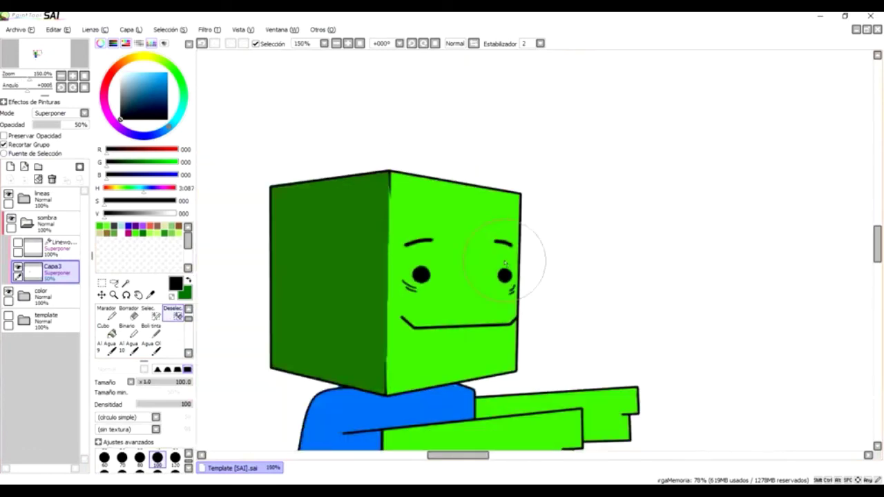
pyautogui.scroll(3, 504, 253)
pyautogui.press('Left')
pyautogui.press('Left')
pyautogui.press('Left')
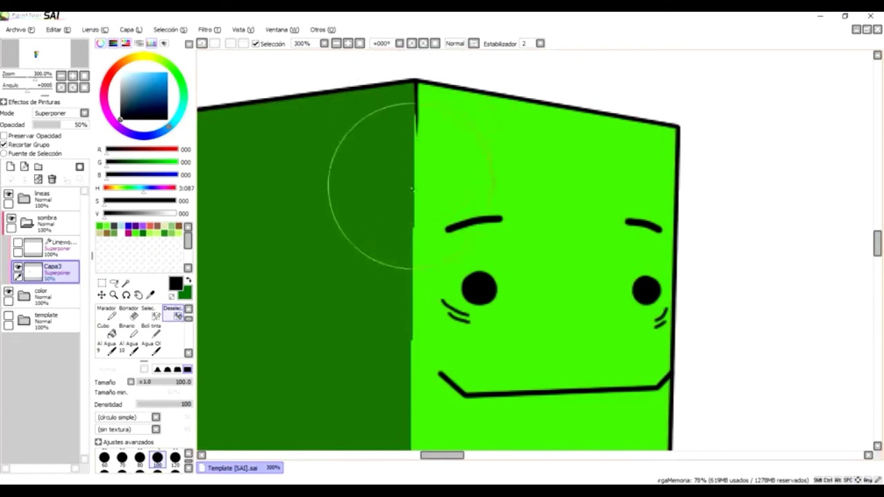
pyautogui.press('e')
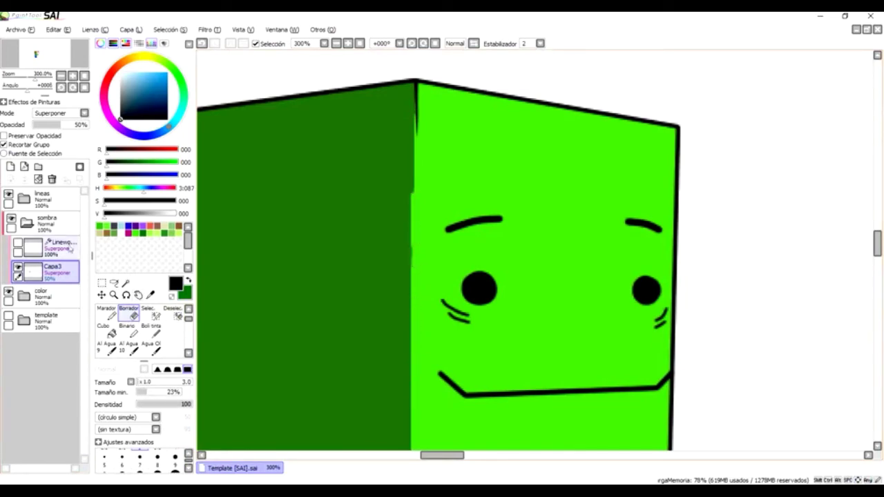
# Paint black shading along the underside of the front arm on Capa3 with the Bolígrafo brush.
pyautogui.click(109, 315)
pyautogui.scroll(1, 156, 329)
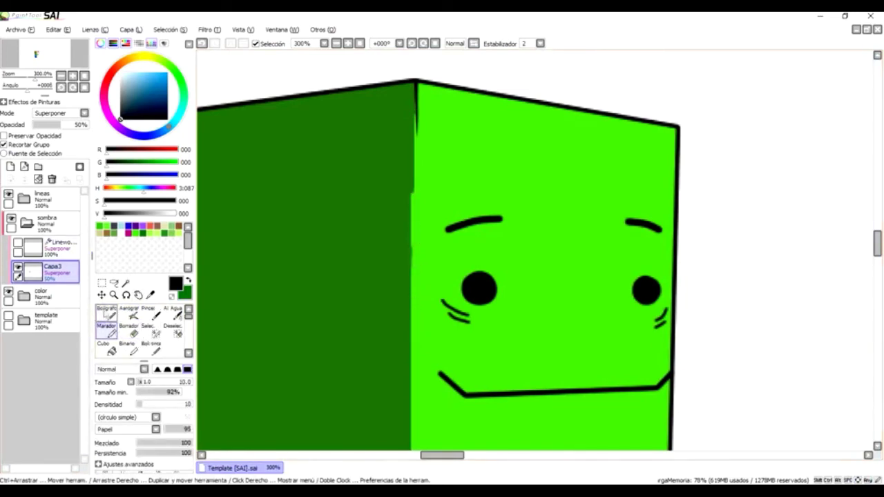
pyautogui.click(107, 312)
pyautogui.scroll(-5, 530, 247)
pyautogui.scroll(-6, 530, 247)
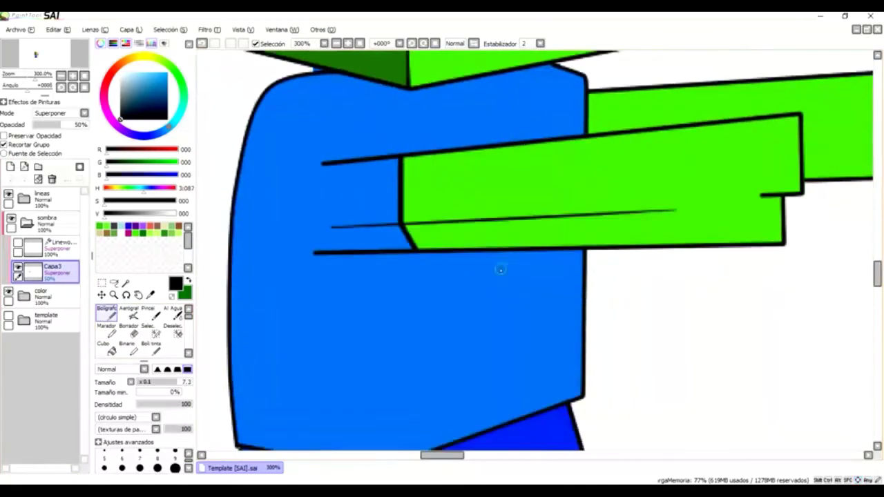
pyautogui.moveTo(461, 238)
pyautogui.mouseDown()
pyautogui.moveTo(422, 237)
pyautogui.moveTo(449, 227)
pyautogui.moveTo(411, 229)
pyautogui.moveTo(501, 229)
pyautogui.moveTo(557, 244)
pyautogui.moveTo(446, 244)
pyautogui.moveTo(578, 233)
pyautogui.moveTo(681, 244)
pyautogui.moveTo(854, 217)
pyautogui.moveTo(782, 224)
pyautogui.mouseUp()
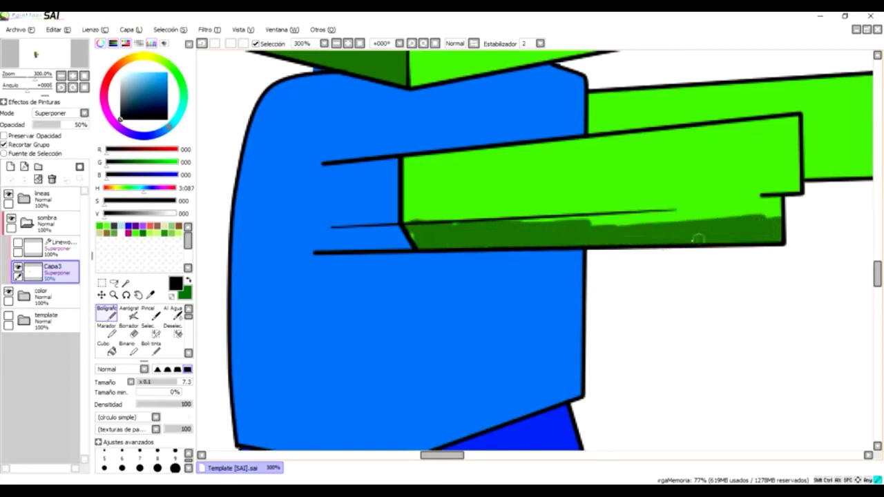
pyautogui.moveTo(584, 231)
pyautogui.mouseDown()
pyautogui.moveTo(514, 225)
pyautogui.moveTo(770, 215)
pyautogui.mouseUp()
pyautogui.moveTo(657, 218); pyautogui.dragTo(602, 220)
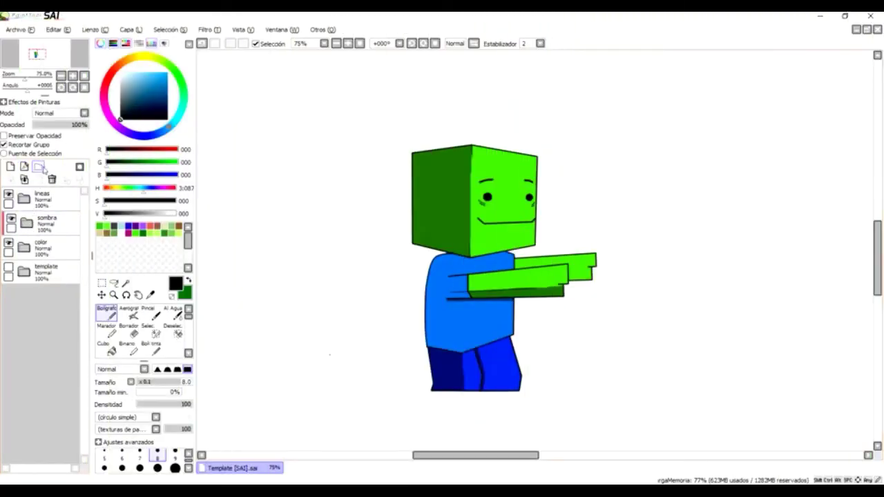
# Create a new layer group, place it directly above the sombra group, and name it luz.
pyautogui.click(26, 222)
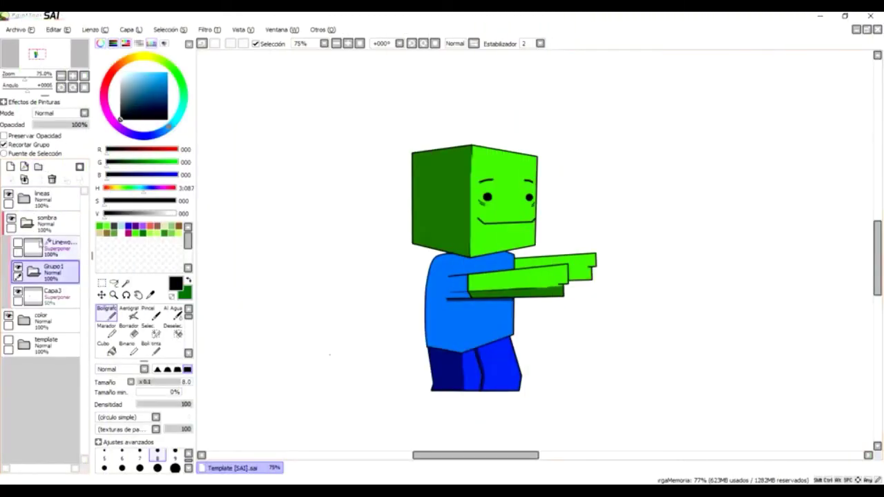
pyautogui.click(54, 272)
pyautogui.moveTo(90, 260); pyautogui.dragTo(71, 221)
pyautogui.moveTo(66, 216); pyautogui.dragTo(58, 220)
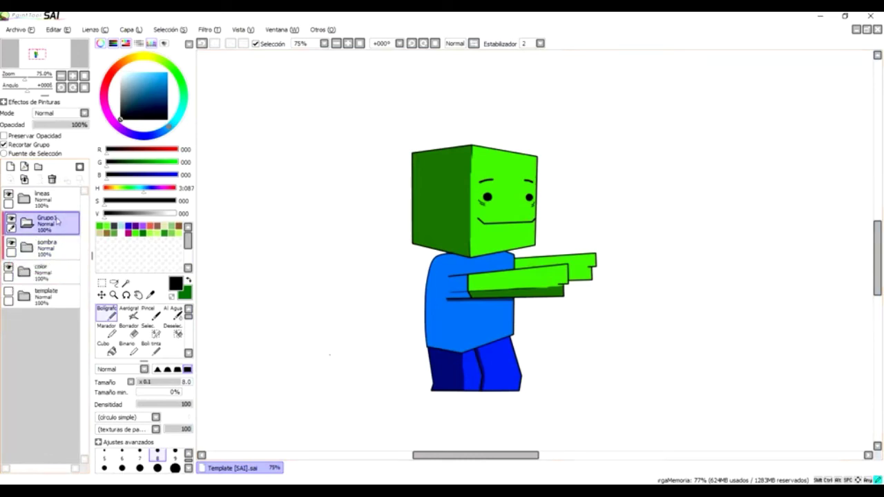
pyautogui.doubleClick(58, 220)
pyautogui.write('luz')
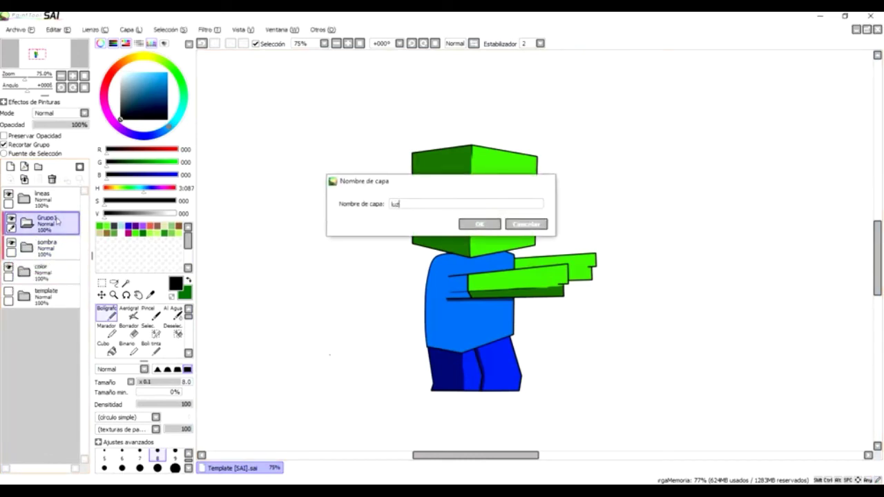
pyautogui.press('Return')
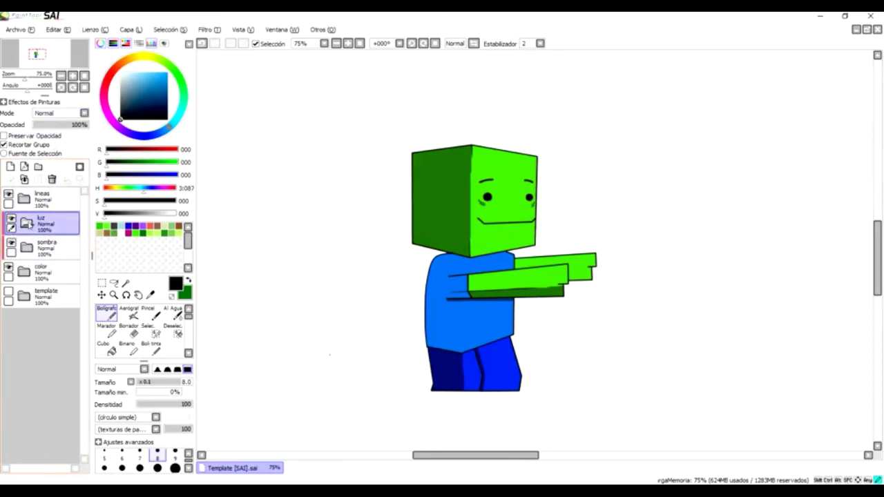
# Add a normal layer and a linework layer above it in the luz group, and enable Recortar Grupo for both.
pyautogui.click(11, 168)
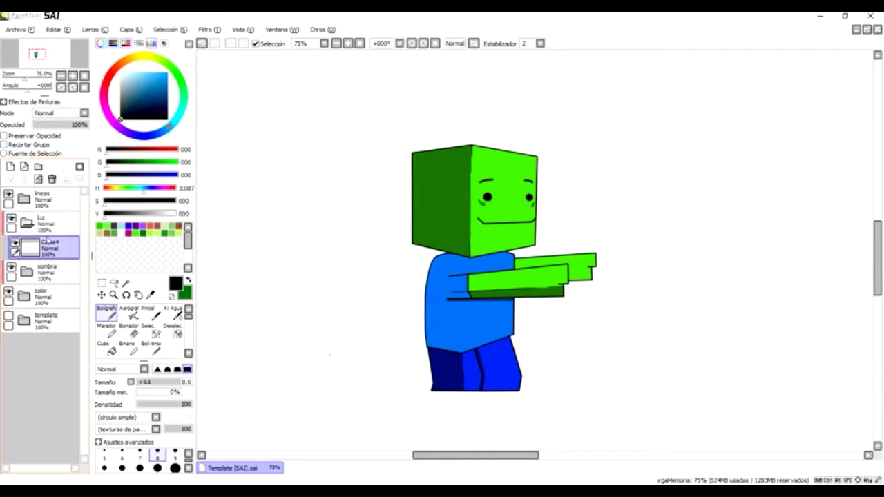
pyautogui.click(24, 167)
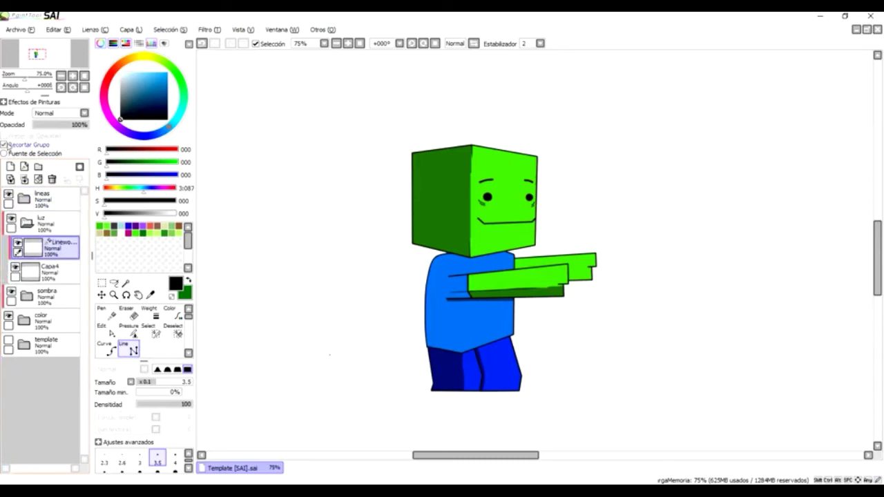
pyautogui.click(49, 271)
pyautogui.click(4, 144)
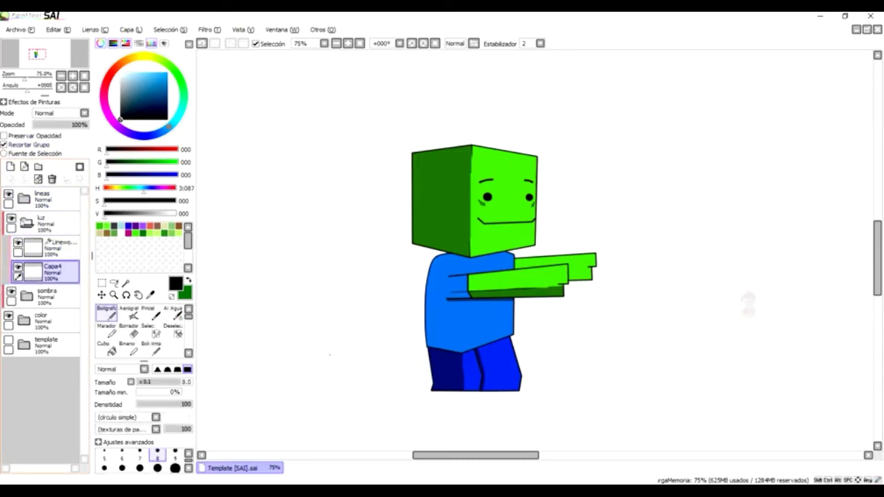
# Set the blending mode of the luz group's linework layer to Luminosidad.
pyautogui.click(27, 223)
pyautogui.click(43, 223)
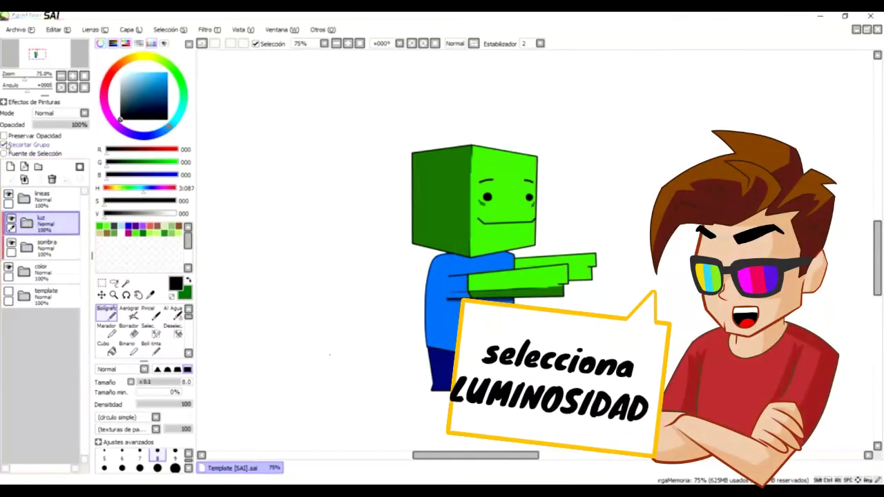
pyautogui.click(26, 223)
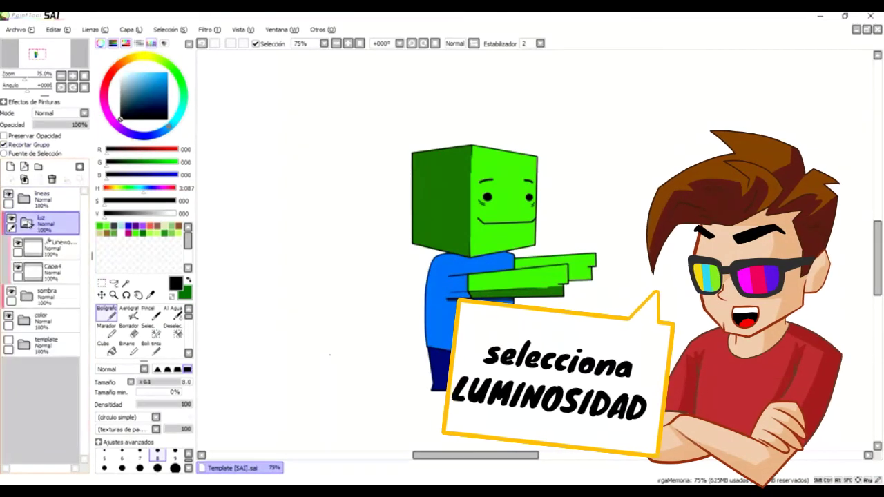
pyautogui.click(43, 247)
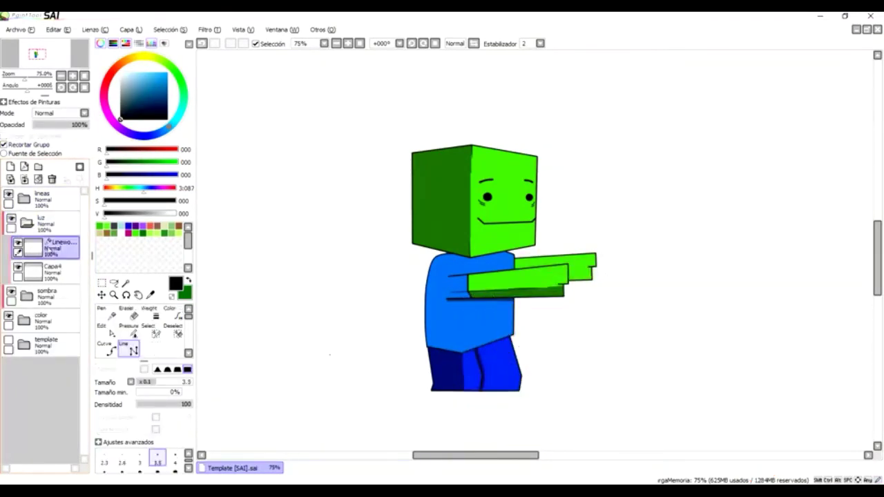
pyautogui.click(83, 114)
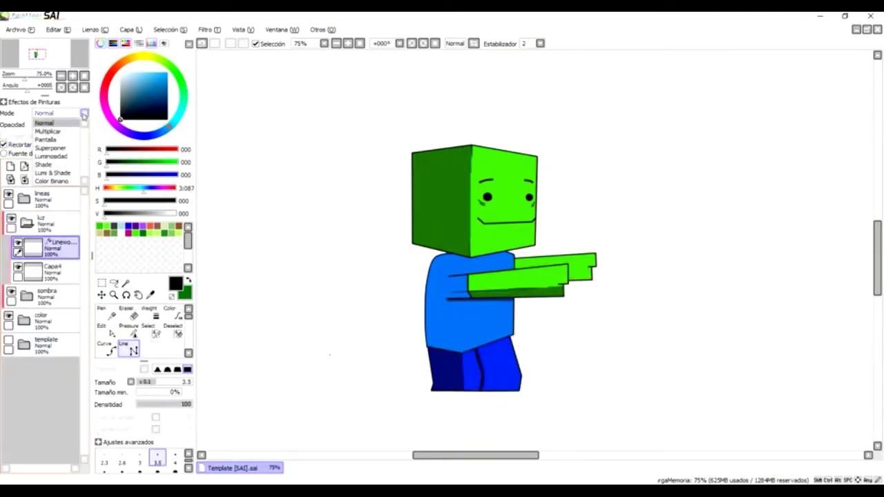
pyautogui.click(51, 157)
# Set Capa4 in the luz group to Luminosidad mode and lower its opacity to 48%.
pyautogui.click(48, 271)
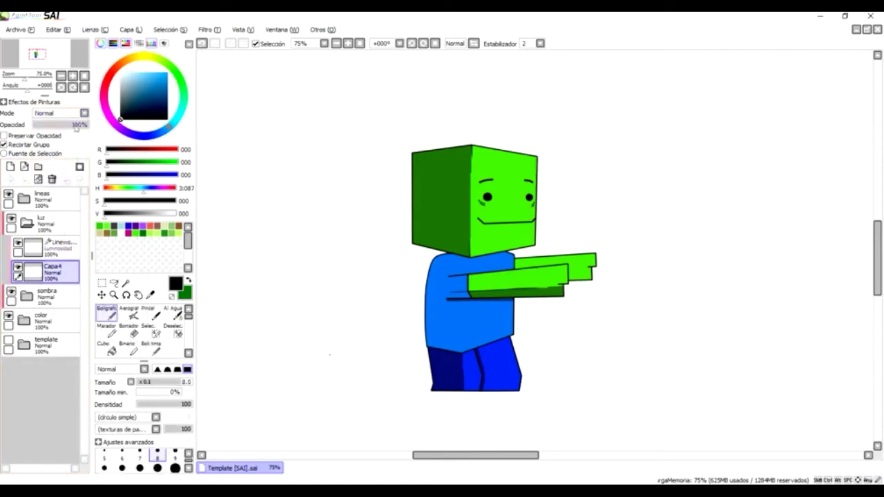
pyautogui.click(84, 114)
pyautogui.click(72, 155)
pyautogui.click(70, 126)
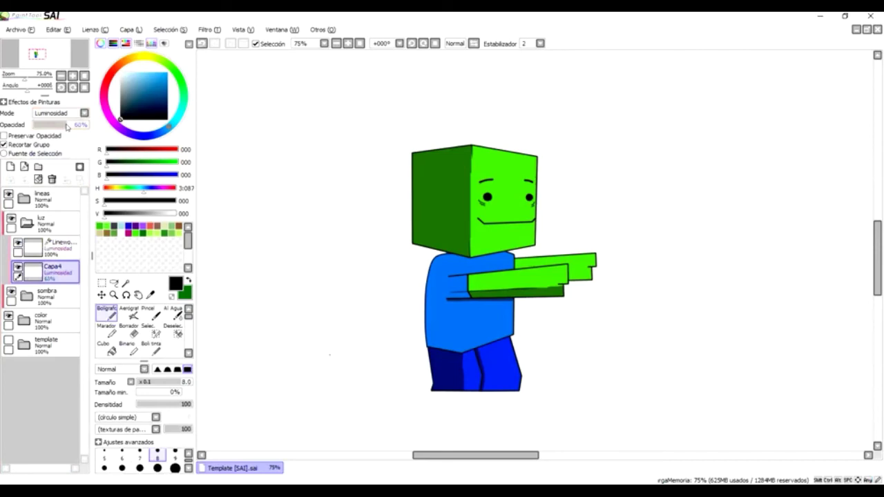
pyautogui.moveTo(61, 126); pyautogui.dragTo(58, 125)
# Return the luz group's linework layer to Normal mode.
pyautogui.click(48, 247)
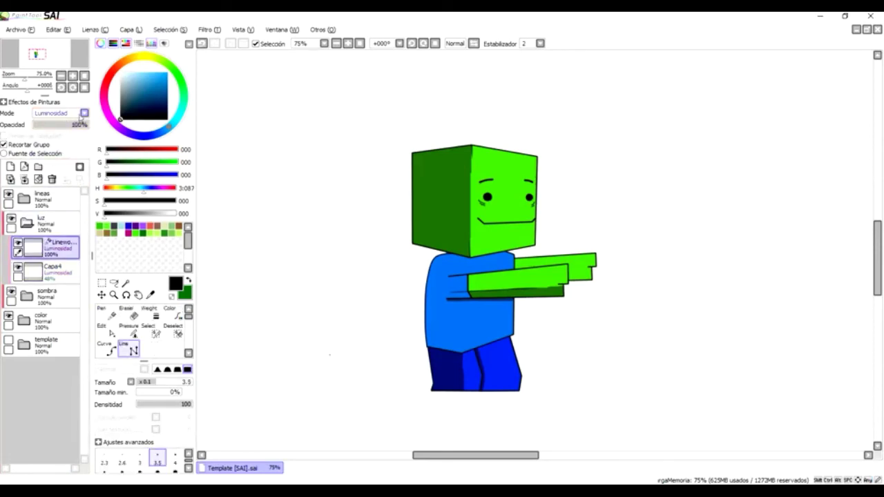
pyautogui.click(84, 113)
pyautogui.click(57, 123)
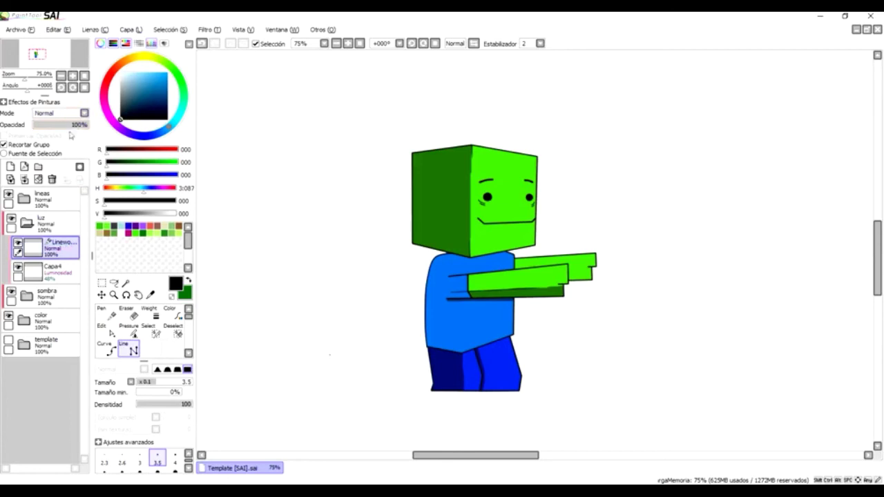
# Draw a narrow closed outline along the right edge of the head's face with the Line tool on the luz linework layer.
pyautogui.click(67, 270)
pyautogui.click(69, 253)
pyautogui.scroll(4, 529, 213)
pyautogui.scroll(3, 529, 201)
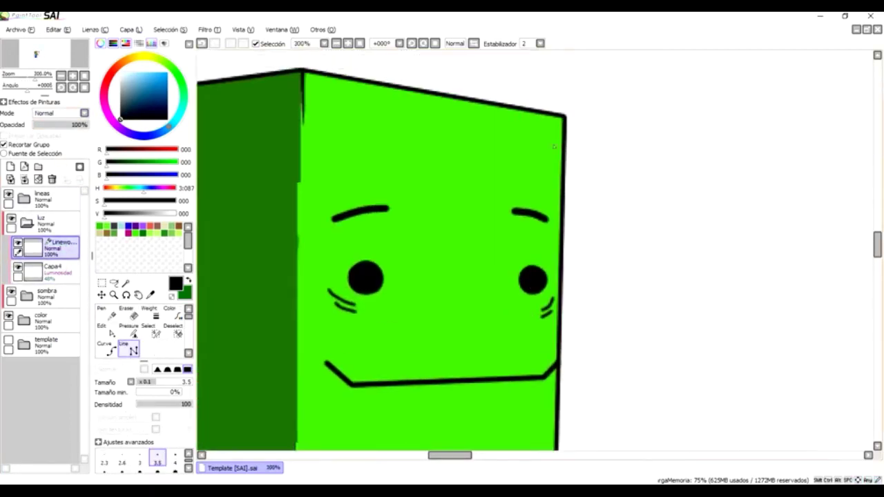
pyautogui.click(557, 109)
pyautogui.scroll(-5, 552, 423)
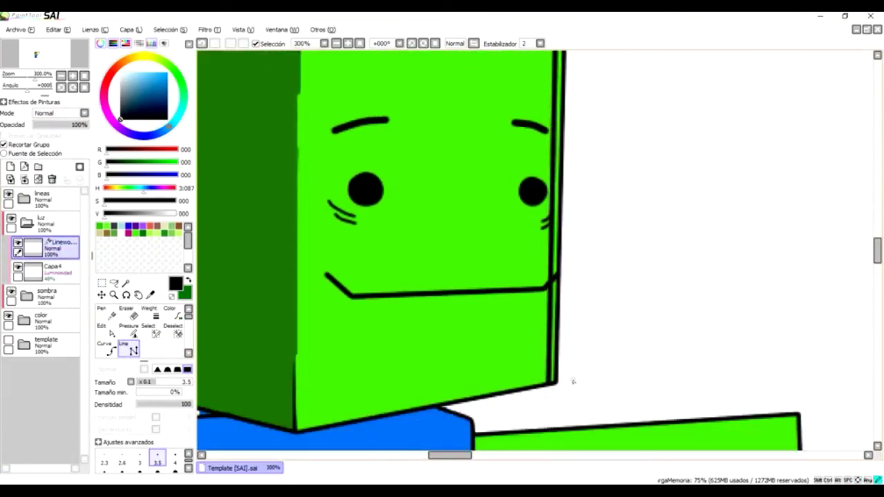
pyautogui.scroll(5, 601, 131)
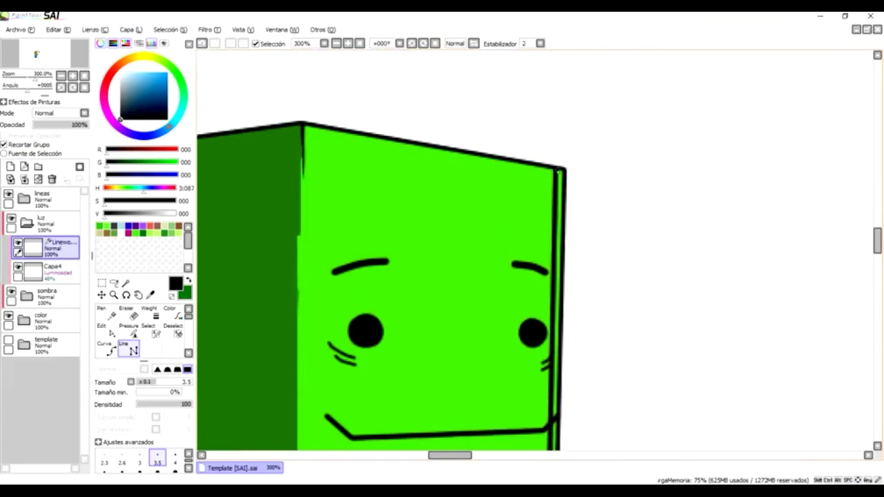
# Select the area inside the narrow outline along the face's right edge with the magic wand.
pyautogui.click(126, 284)
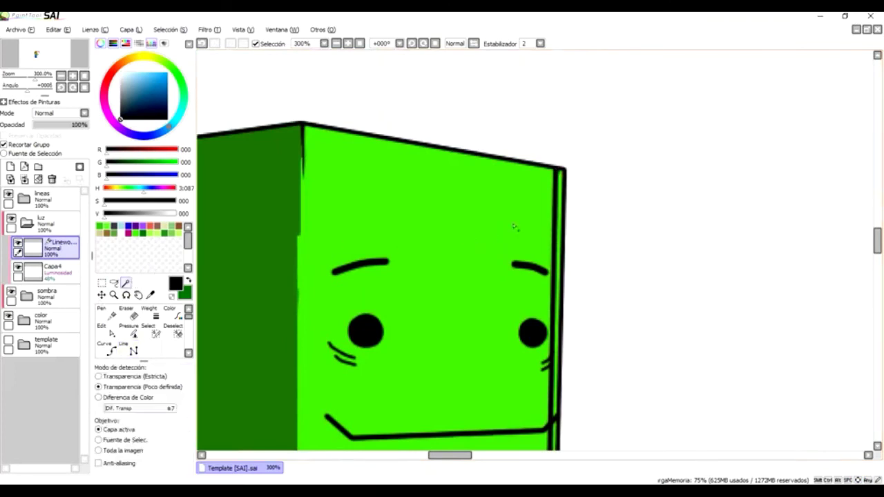
pyautogui.click(559, 216)
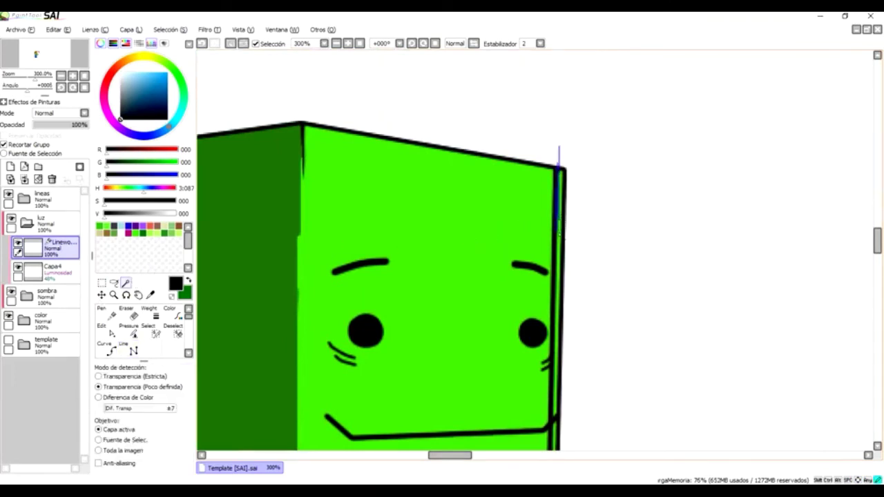
pyautogui.click(563, 253)
pyautogui.press('Down')
pyautogui.press('Down')
pyautogui.press('Down')
pyautogui.press('Down')
pyautogui.press('Down')
pyautogui.press('Down')
pyautogui.press('Down')
pyautogui.press('Down')
pyautogui.press('Down')
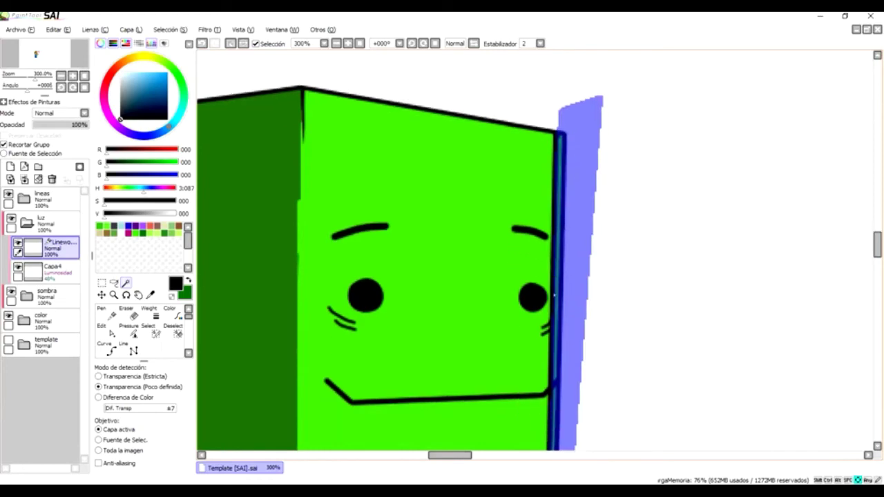
# Fill the selected strip with white on Capa4 using the Cubo tool.
pyautogui.click(51, 270)
pyautogui.click(104, 348)
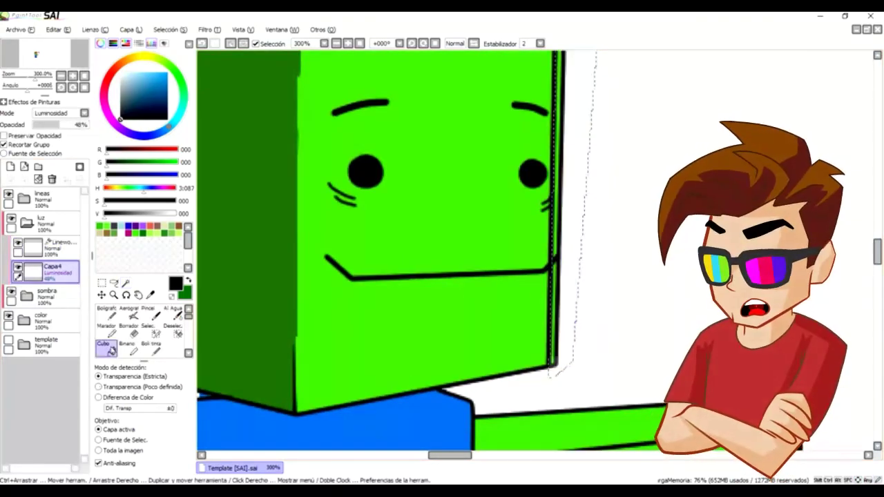
pyautogui.moveTo(129, 88); pyautogui.dragTo(65, 44)
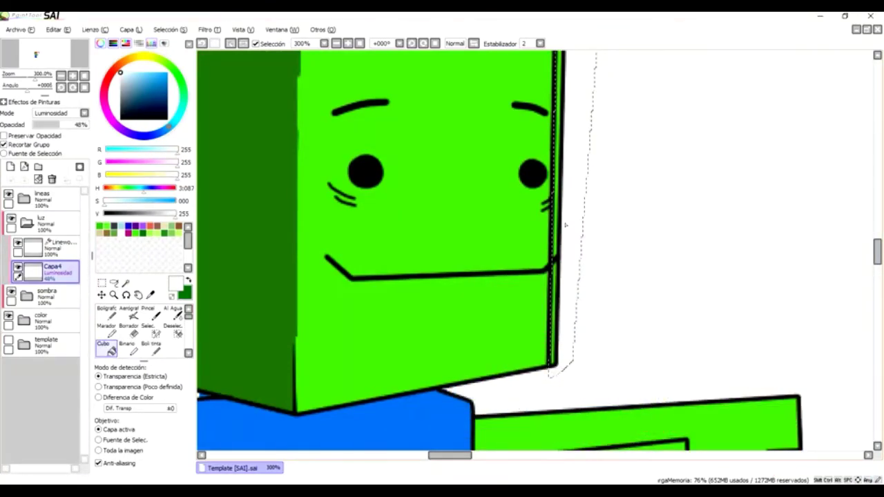
pyautogui.click(567, 225)
# Erase the whole selection with the Deselec. brush and hide the luz linework layer.
pyautogui.click(178, 333)
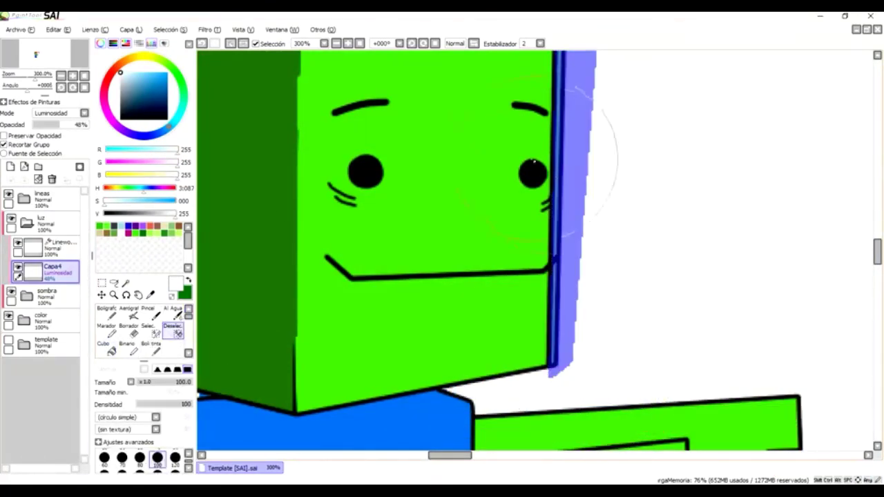
pyautogui.moveTo(592, 147); pyautogui.dragTo(602, 340)
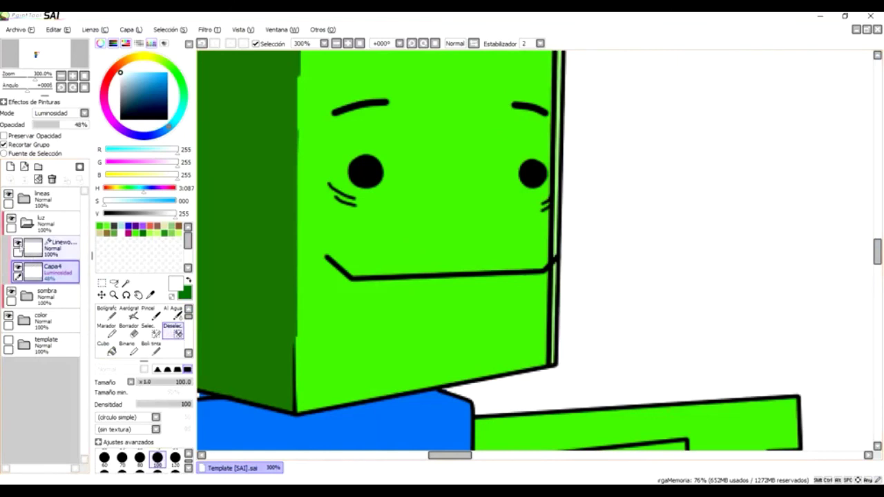
pyautogui.click(17, 246)
# Paint white highlights along the upper edge and hand end of the back arm on Capa4 with the Bolígrafo brush.
pyautogui.scroll(-3, 541, 172)
pyautogui.press('Right')
pyautogui.press('Right')
pyautogui.press('Right')
pyautogui.press('Right')
pyautogui.press('Right')
pyautogui.press('Right')
pyautogui.press('Right')
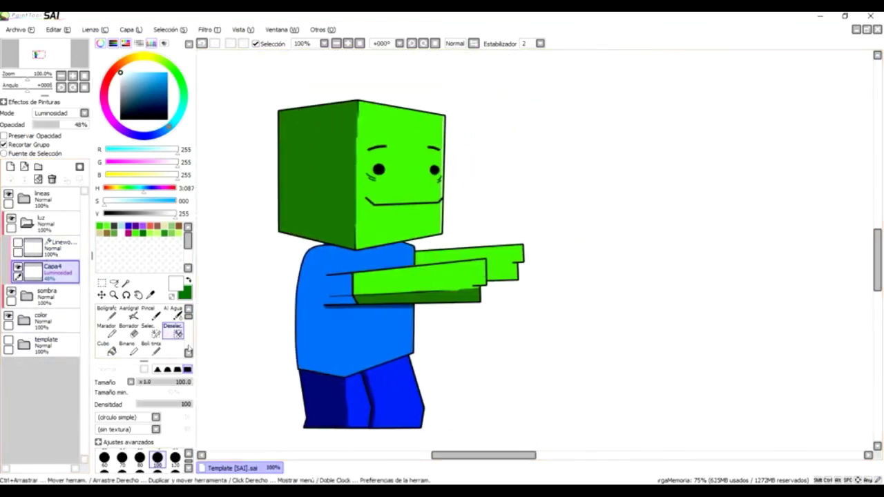
pyautogui.click(105, 312)
pyautogui.scroll(5, 442, 263)
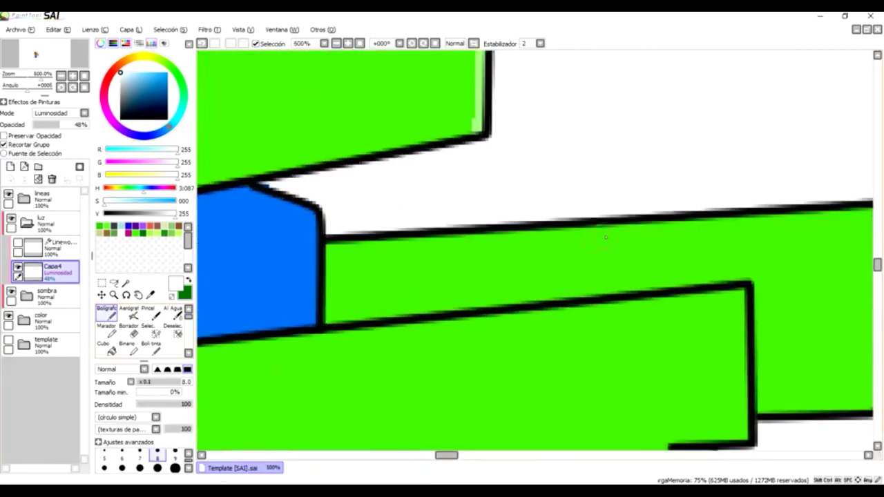
pyautogui.press('Right')
pyautogui.press('Right')
pyautogui.press('Right')
pyautogui.press('Right')
pyautogui.press('Right')
pyautogui.moveTo(589, 202); pyautogui.dragTo(589, 312)
pyautogui.moveTo(270, 223); pyautogui.dragTo(623, 219)
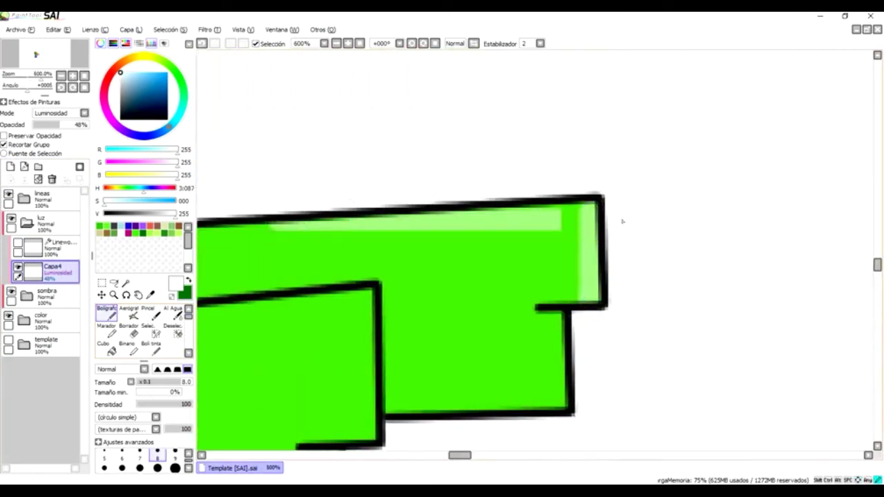
pyautogui.moveTo(487, 218); pyautogui.dragTo(776, 204)
pyautogui.moveTo(236, 220); pyautogui.dragTo(622, 211)
# Paint a white highlight along the hand end of the front arm.
pyautogui.press('Down')
pyautogui.press('Down')
pyautogui.press('Down')
pyautogui.press('Down')
pyautogui.press('Down')
pyautogui.press('Down')
pyautogui.press('Down')
pyautogui.press('Down')
pyautogui.press('Down')
pyautogui.scroll(-1, 435, 234)
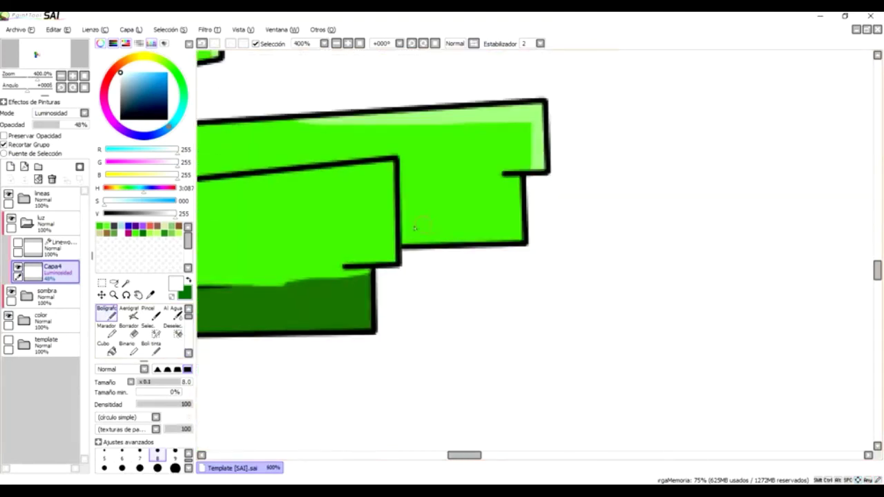
pyautogui.press('Left')
pyautogui.press('Left')
pyautogui.press('Left')
pyautogui.press('Left')
pyautogui.press('Left')
pyautogui.moveTo(280, 184)
pyautogui.mouseDown()
pyautogui.moveTo(477, 168)
pyautogui.moveTo(480, 261)
pyautogui.mouseUp()
pyautogui.scroll(-4, 576, 332)
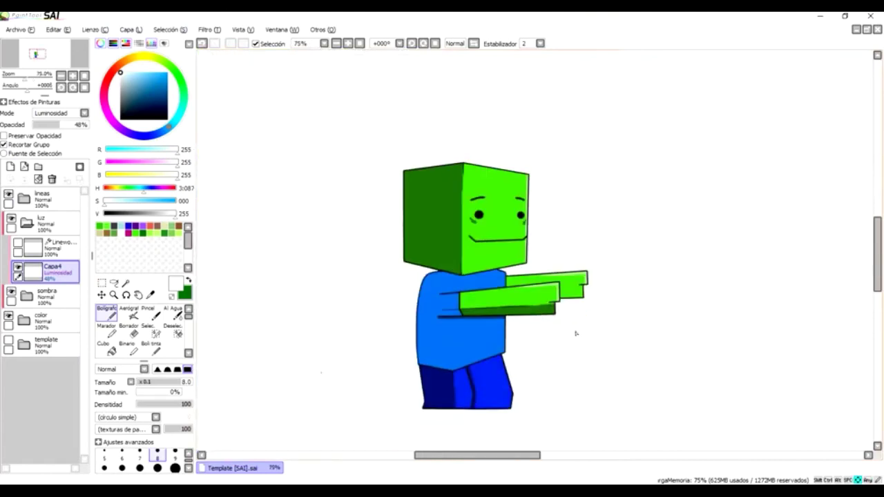
# Paint a thin white highlight down the shirt's right edge below the arms and undo the extra wide stroke.
pyautogui.scroll(4, 576, 332)
pyautogui.moveTo(449, 211); pyautogui.dragTo(448, 387)
pyautogui.moveTo(447, 258); pyautogui.dragTo(428, 437)
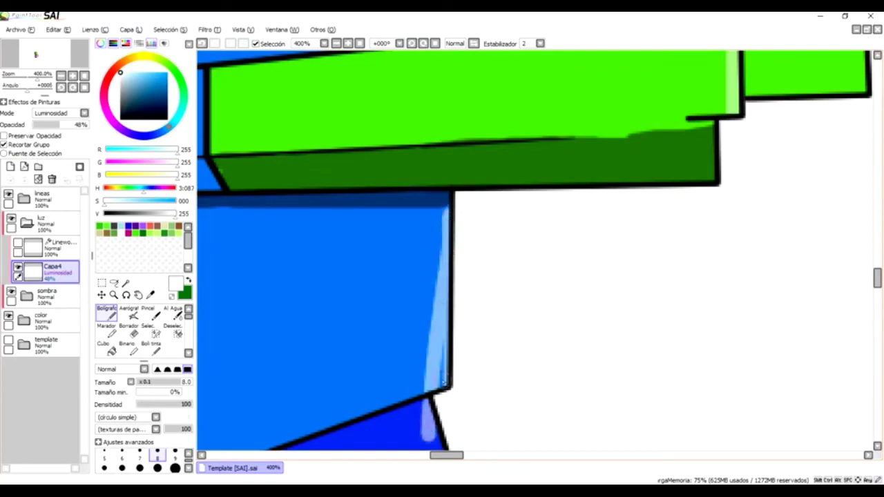
pyautogui.hotkey('ctrl', 'z')
# Paint a white highlight down the outer right edge of the trousers, undoing and redoing the longer stroke.
pyautogui.scroll(-8, 438, 208)
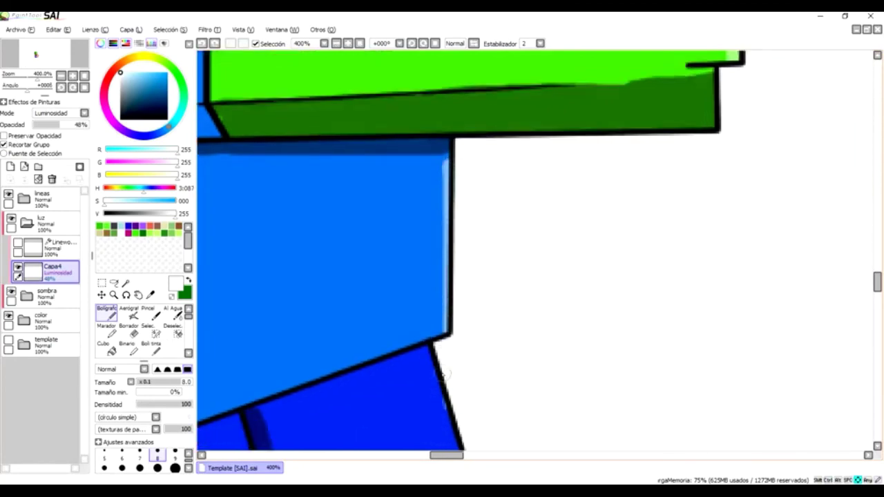
pyautogui.moveTo(427, 83); pyautogui.dragTo(456, 181)
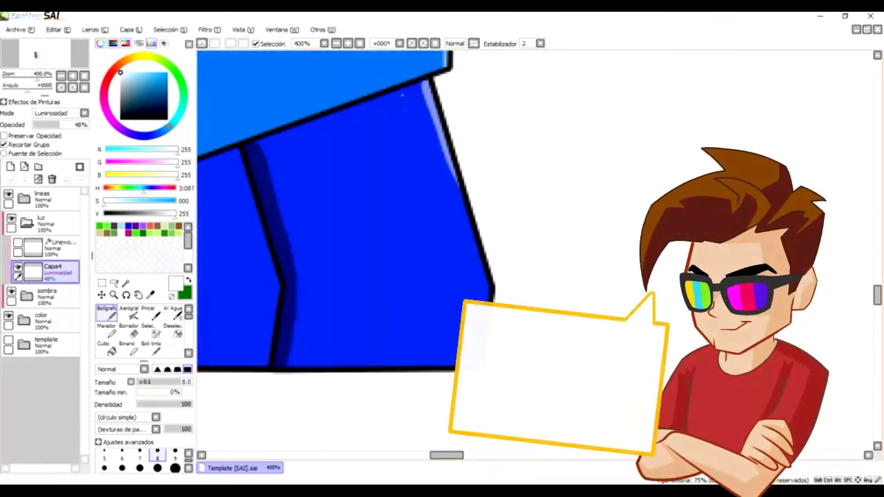
pyautogui.moveTo(426, 85)
pyautogui.mouseDown()
pyautogui.moveTo(440, 157)
pyautogui.moveTo(489, 290)
pyautogui.mouseUp()
pyautogui.hotkey('ctrl', 'z')
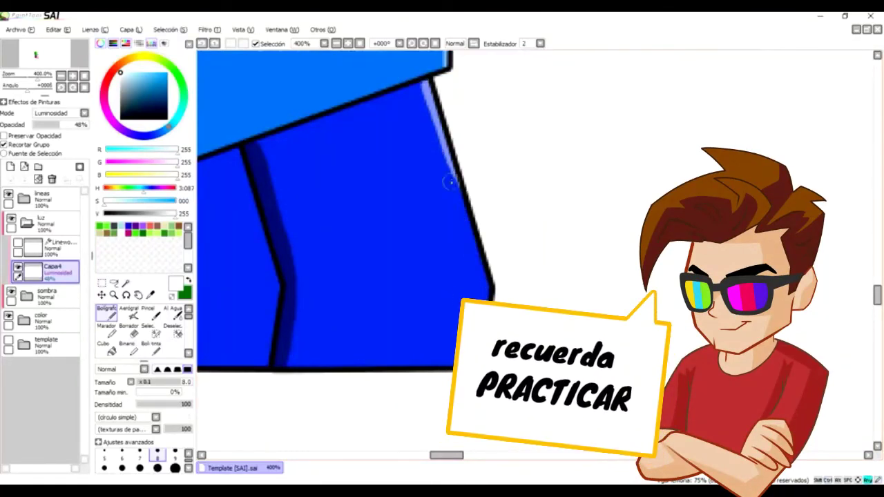
pyautogui.moveTo(420, 83)
pyautogui.mouseDown()
pyautogui.moveTo(489, 293)
pyautogui.moveTo(467, 449)
pyautogui.mouseUp()
pyautogui.scroll(-5, 496, 302)
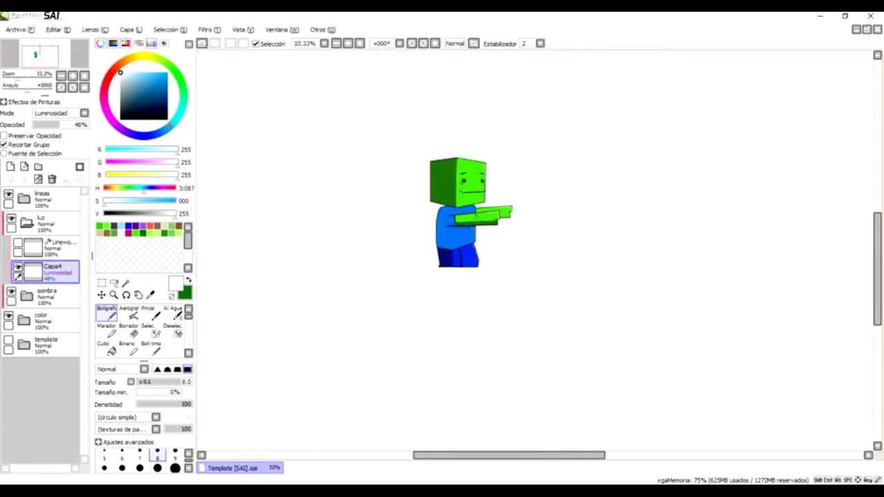
# Paint a thin white highlight along the upper edge of the face up to its right corner, redoing the thickening stroke.
pyautogui.scroll(4, 465, 229)
pyautogui.scroll(3, 507, 251)
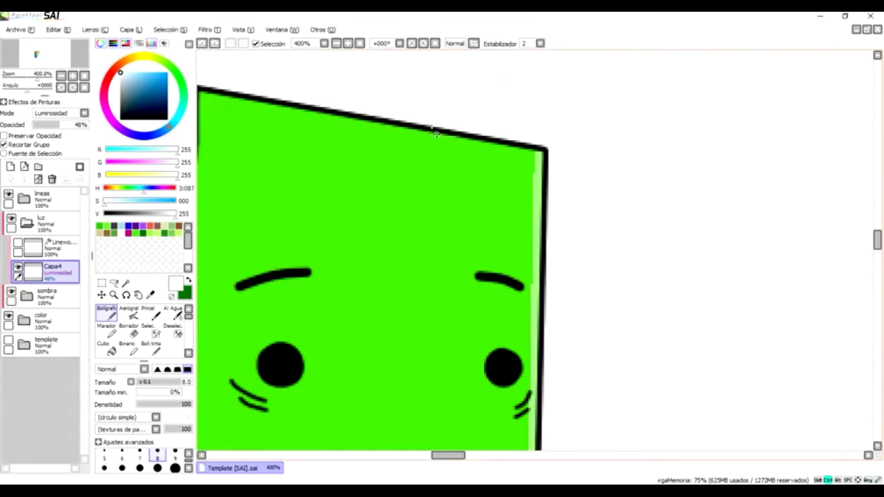
pyautogui.moveTo(328, 117); pyautogui.dragTo(536, 149)
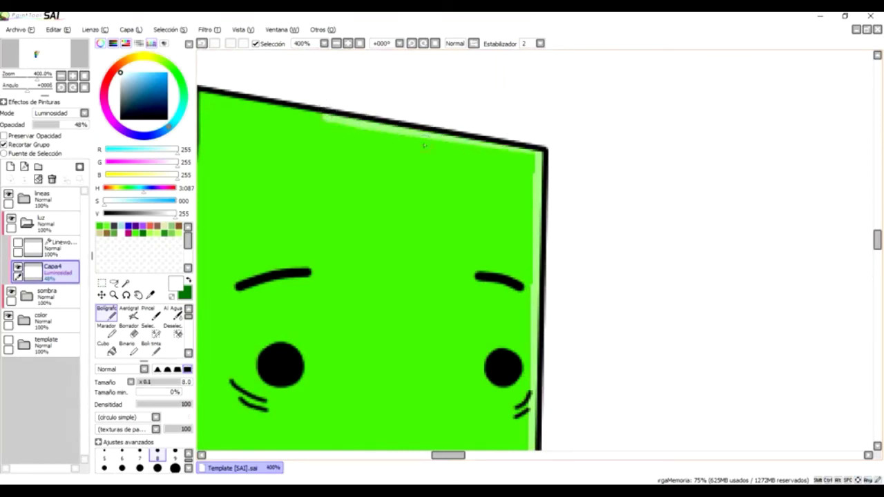
pyautogui.moveTo(315, 115); pyautogui.dragTo(536, 158)
pyautogui.hotkey('ctrl', 'z')
pyautogui.moveTo(324, 114); pyautogui.dragTo(532, 157)
pyautogui.scroll(-5, 584, 189)
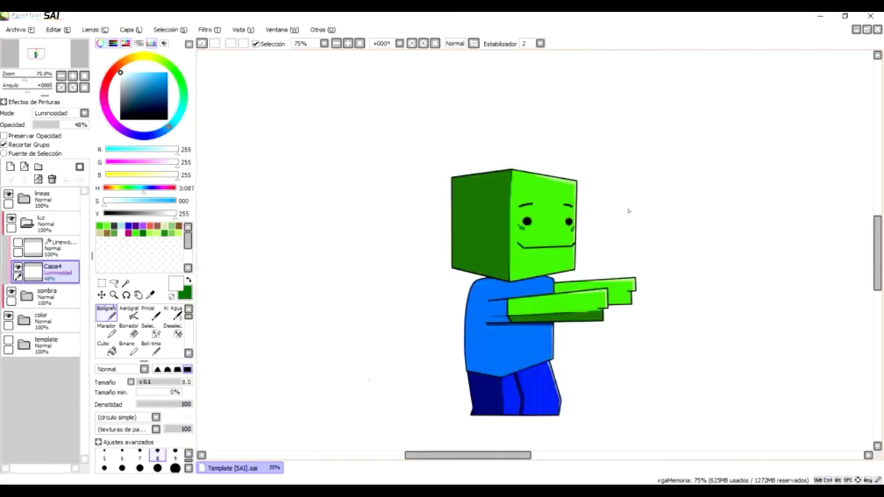
# Collapse the luz group, expand the lineas group and add a new normal layer at its top.
pyautogui.press('Right')
pyautogui.scroll(-3, 622, 256)
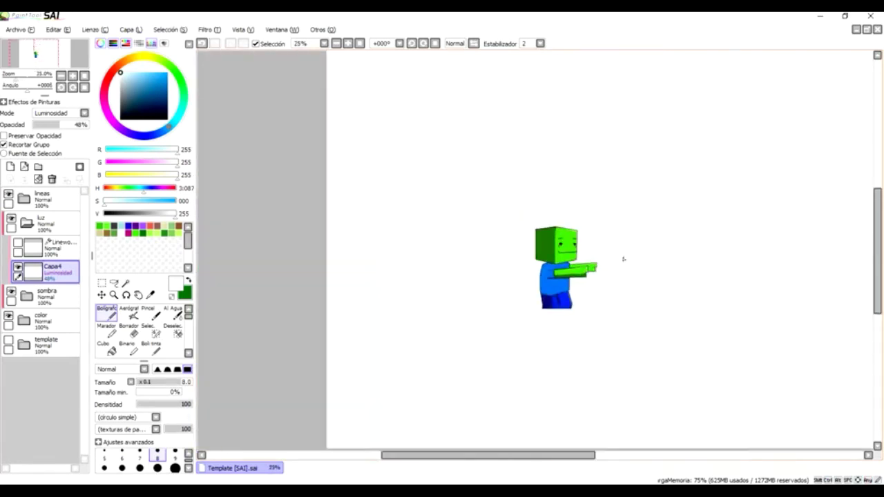
pyautogui.moveTo(621, 253)
pyautogui.mouseDown()
pyautogui.moveTo(395, 265)
pyautogui.moveTo(369, 243)
pyautogui.mouseUp()
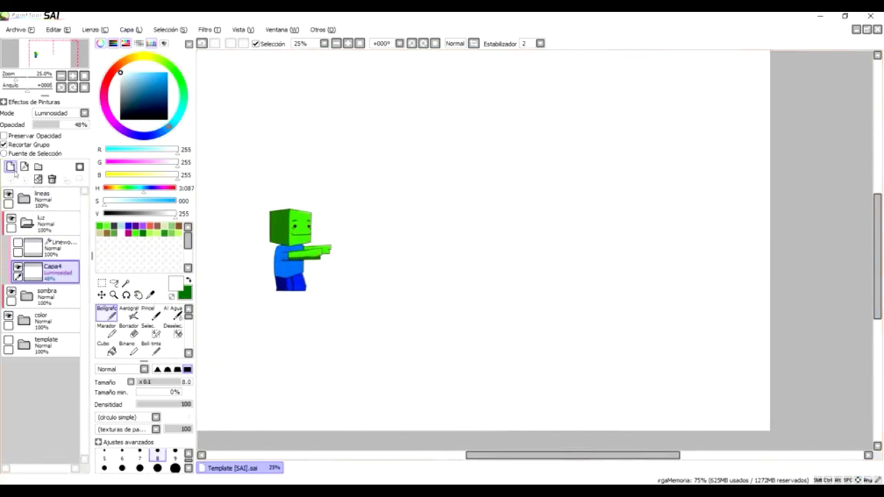
pyautogui.click(26, 219)
pyautogui.click(35, 199)
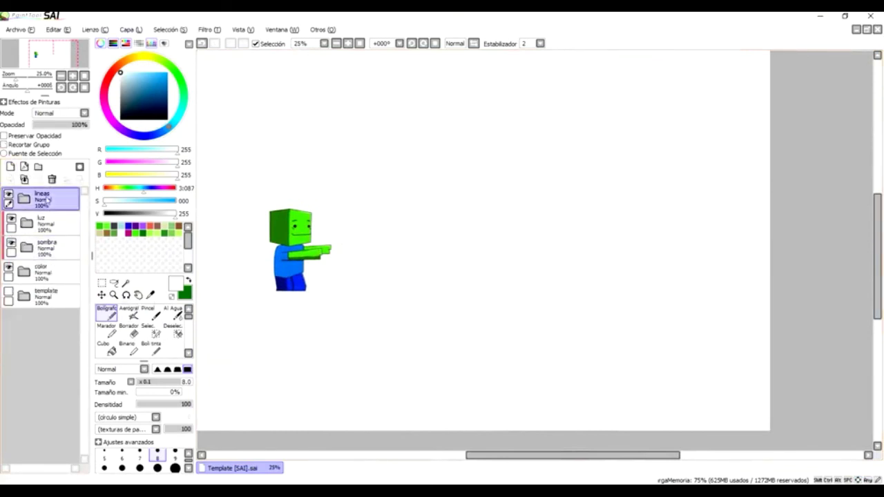
pyautogui.click(26, 199)
pyautogui.click(10, 167)
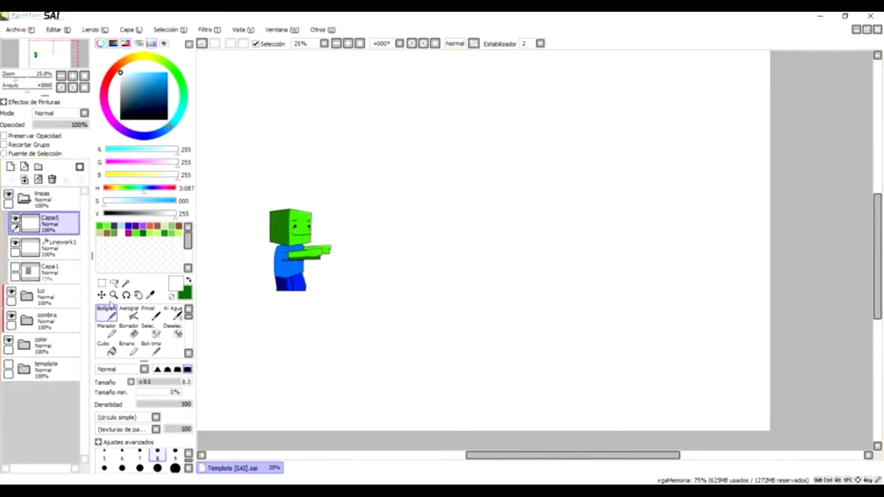
# Switch to the dark green colour, write "Nombre" beside the character's arms and sketch downward diagonal arrows on both sides of the scene.
pyautogui.click(187, 280)
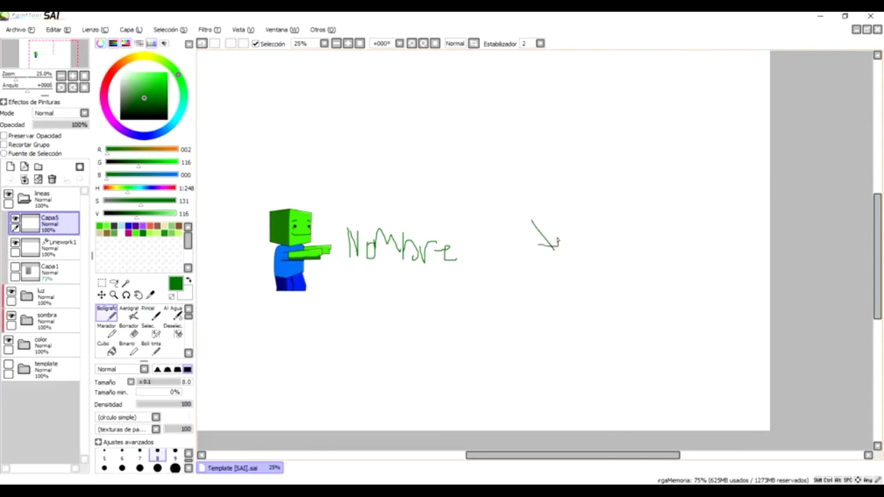
pyautogui.moveTo(558, 242); pyautogui.dragTo(559, 235)
pyautogui.press('Left')
pyautogui.press('Left')
pyautogui.press('Left')
pyautogui.press('Left')
pyautogui.press('Left')
pyautogui.press('Left')
pyautogui.press('Left')
pyautogui.press('Left')
pyautogui.press('Left')
pyautogui.moveTo(385, 199)
pyautogui.mouseDown()
pyautogui.moveTo(362, 238)
pyautogui.moveTo(386, 239)
pyautogui.mouseUp()
# Sketch two hills above the word Nombre, a cloud to their right, and a curved ground line with a bush below.
pyautogui.press('Right')
pyautogui.press('Right')
pyautogui.press('Right')
pyautogui.press('Right')
pyautogui.press('Right')
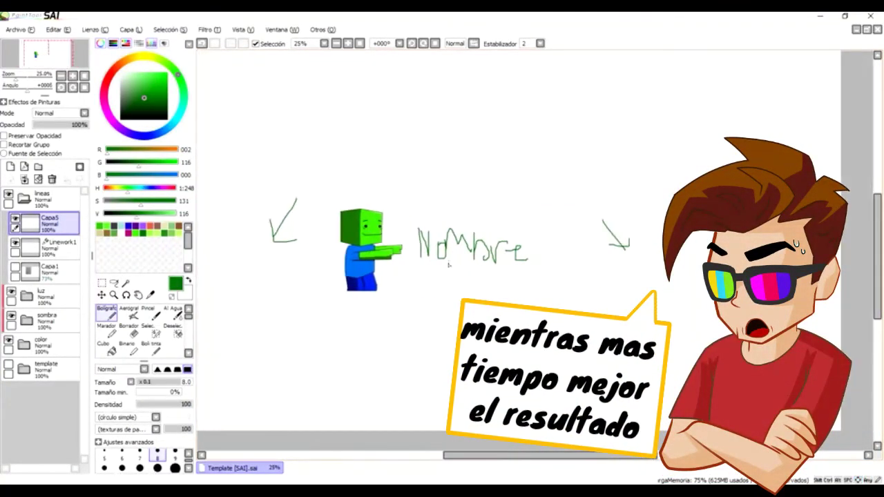
pyautogui.moveTo(419, 215)
pyautogui.mouseDown()
pyautogui.moveTo(474, 222)
pyautogui.moveTo(481, 192)
pyautogui.moveTo(518, 235)
pyautogui.mouseUp()
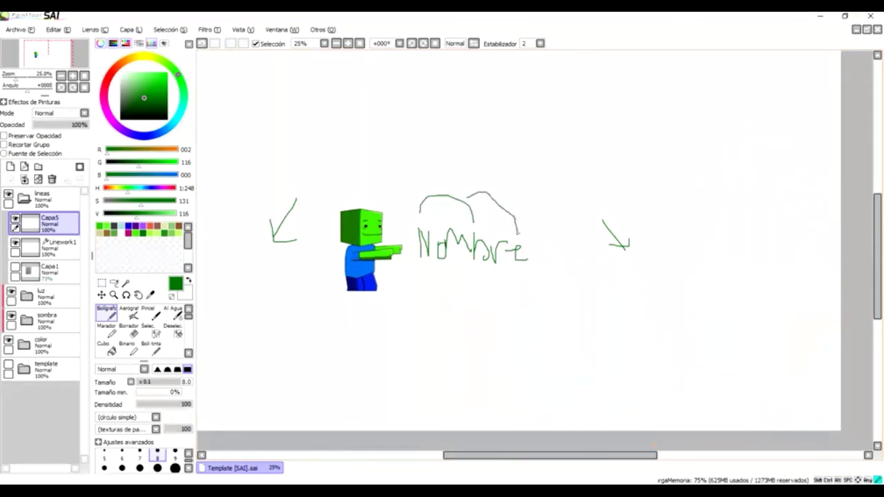
pyautogui.moveTo(564, 181); pyautogui.dragTo(588, 185)
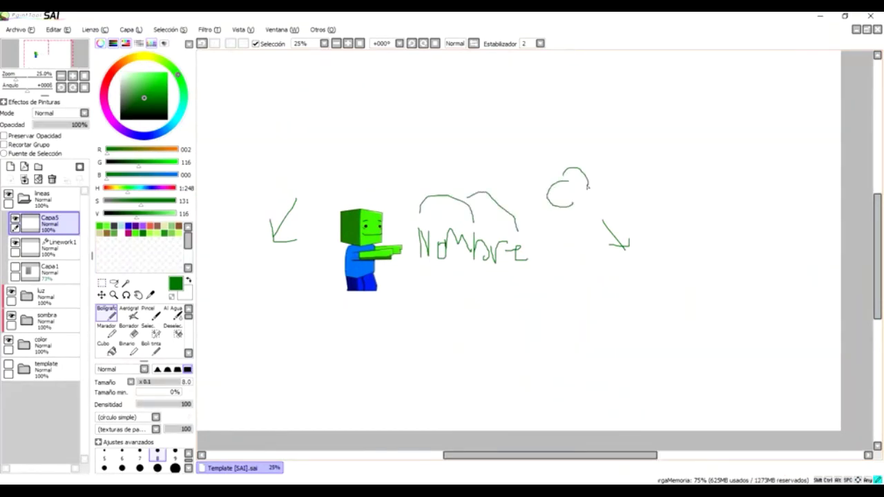
pyautogui.moveTo(408, 290)
pyautogui.mouseDown()
pyautogui.moveTo(446, 268)
pyautogui.moveTo(614, 300)
pyautogui.mouseUp()
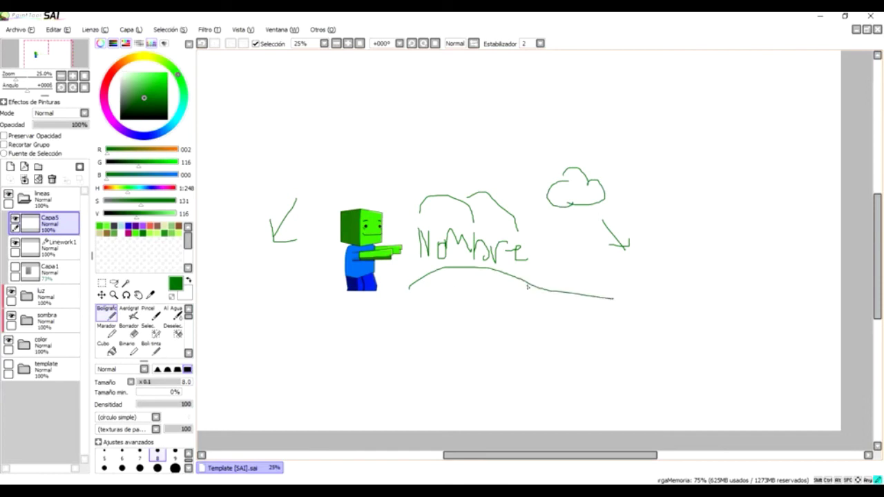
pyautogui.moveTo(584, 278); pyautogui.dragTo(523, 296)
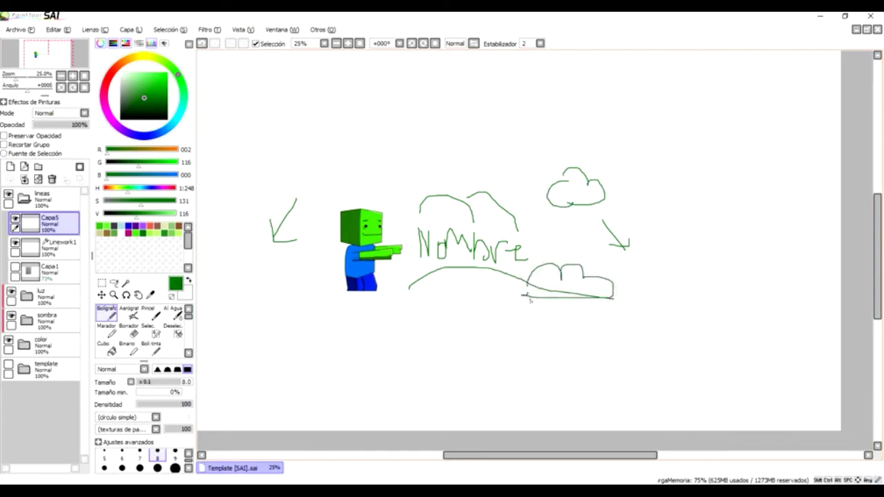
# Hide the sketch layer Capa5 so only the finished character is displayed.
pyautogui.scroll(-1, 381, 363)
pyautogui.scroll(3, 388, 338)
pyautogui.scroll(-2, 389, 338)
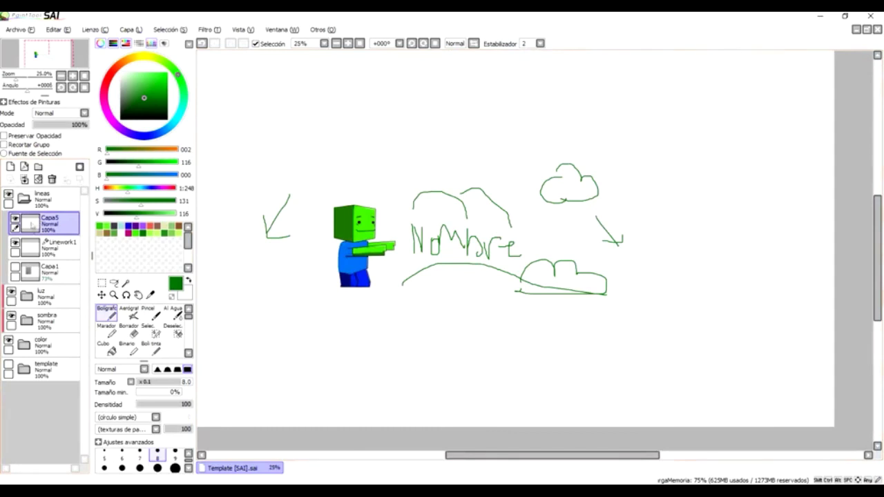
pyautogui.click(15, 219)
pyautogui.scroll(4, 428, 291)
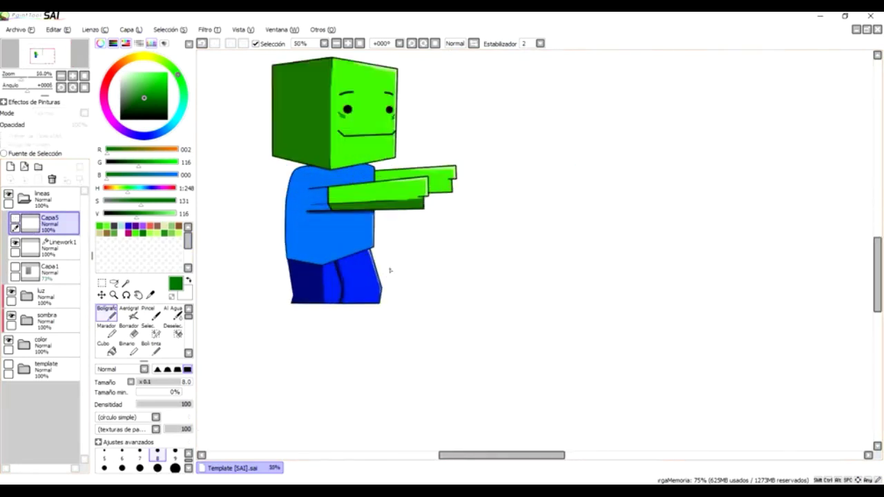
pyautogui.scroll(-1, 489, 183)
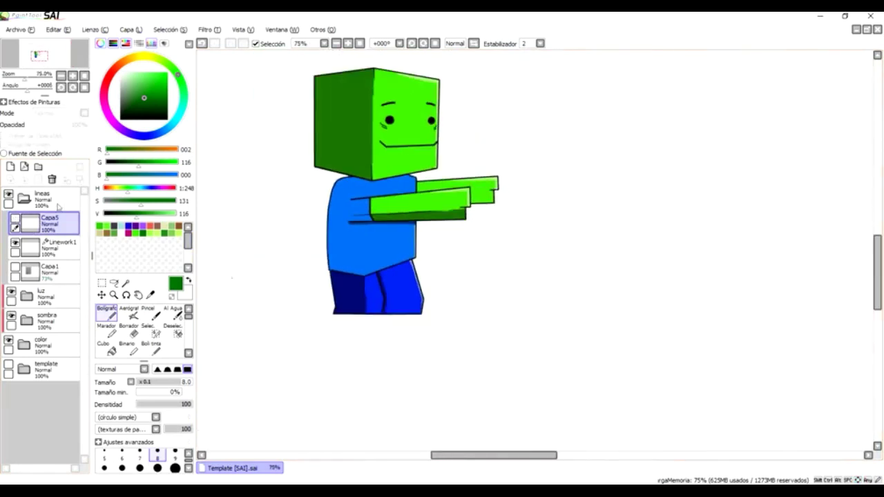
pyautogui.click(15, 219)
pyautogui.click(15, 219)
# Add a new normal layer at the top of the lineas group and draw a large dark green loop around the whole character.
pyautogui.click(11, 167)
pyautogui.scroll(-1, 450, 109)
pyautogui.moveTo(455, 107)
pyautogui.mouseDown()
pyautogui.moveTo(336, 91)
pyautogui.moveTo(483, 290)
pyautogui.moveTo(408, 98)
pyautogui.mouseUp()
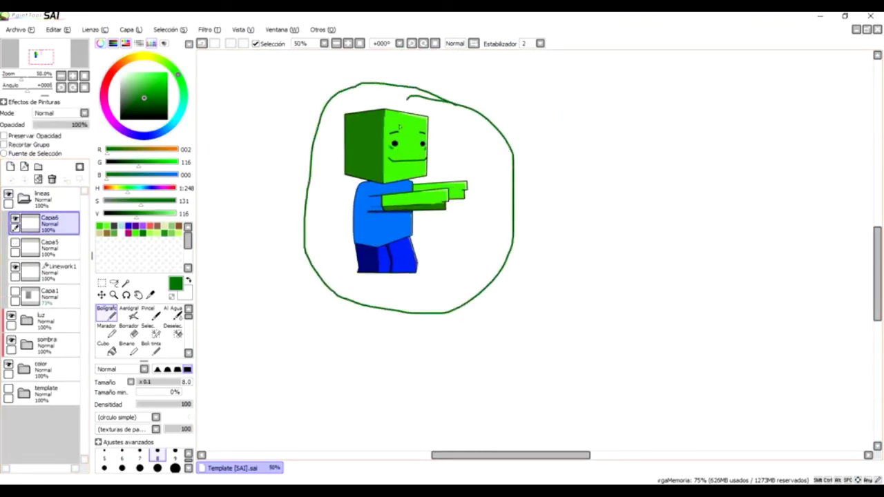
pyautogui.scroll(1, 427, 205)
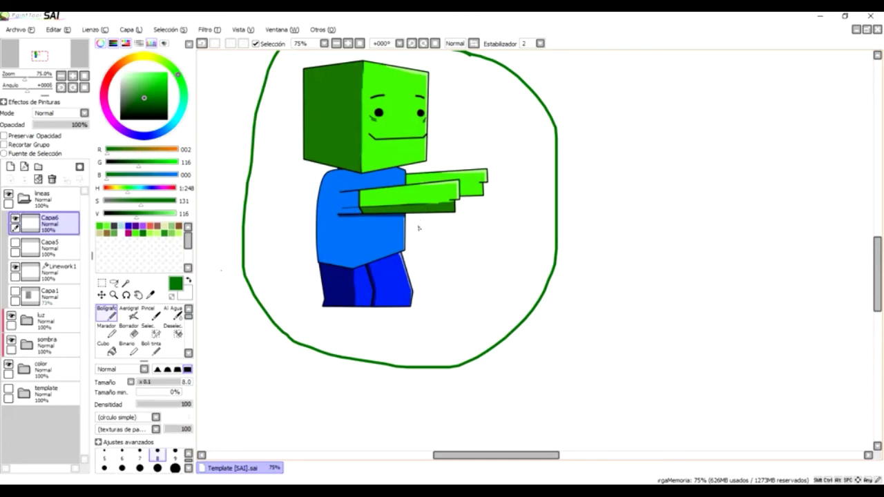
# Hide the layer with the green loop and collapse the lineas group.
pyautogui.scroll(-3, 418, 228)
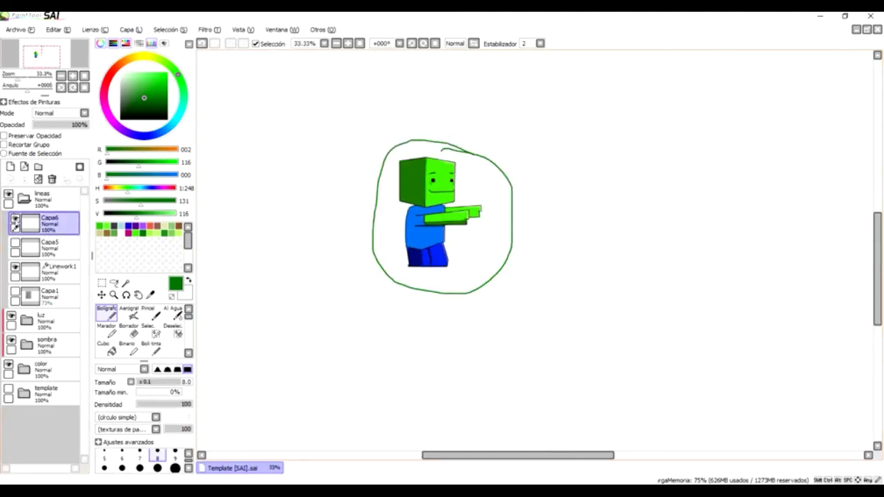
pyautogui.click(15, 219)
pyautogui.click(24, 198)
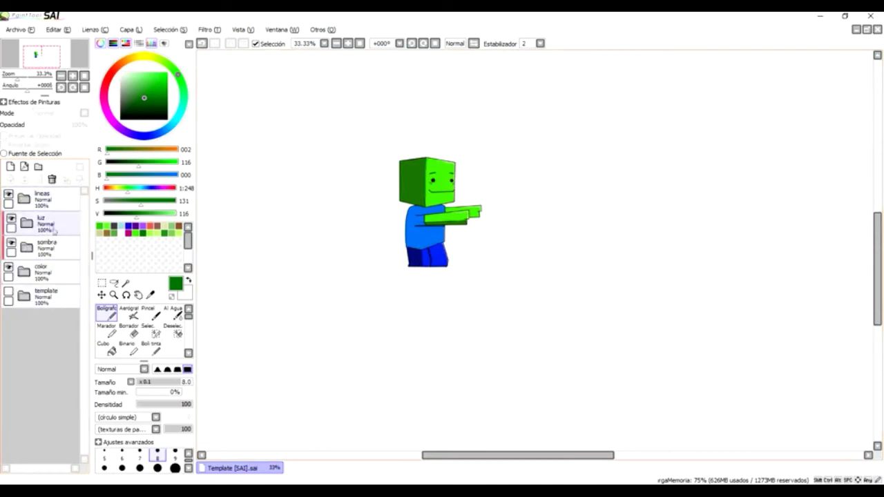
# Show the template group around the character and select the sombra group.
pyautogui.press('Right')
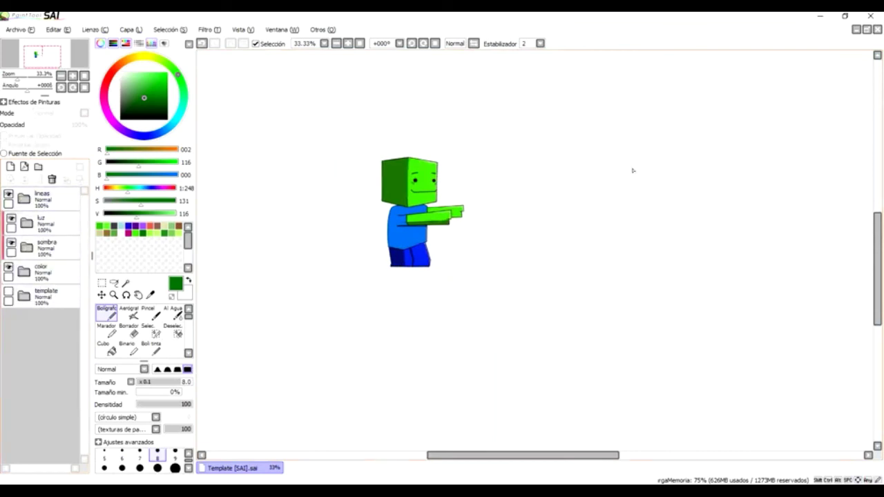
pyautogui.scroll(-2, 633, 171)
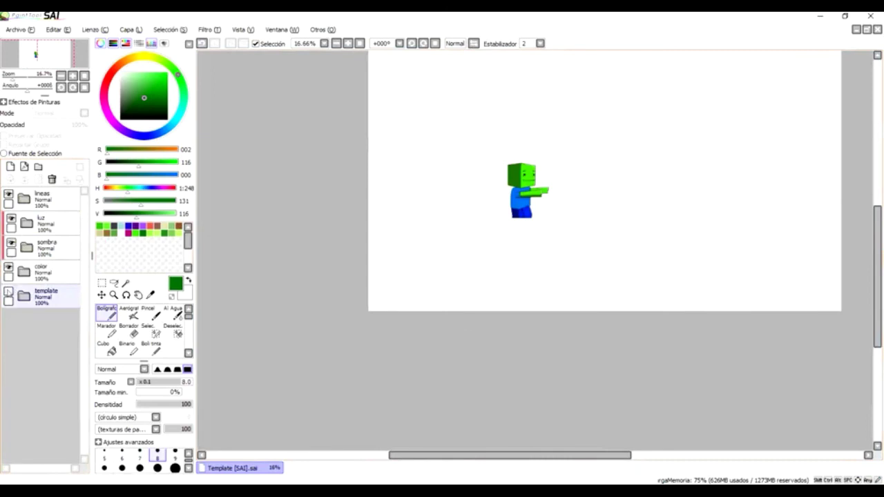
pyautogui.click(8, 292)
pyautogui.press('Right')
pyautogui.press('Right')
pyautogui.press('Right')
pyautogui.press('Right')
pyautogui.press('Right')
pyautogui.press('Right')
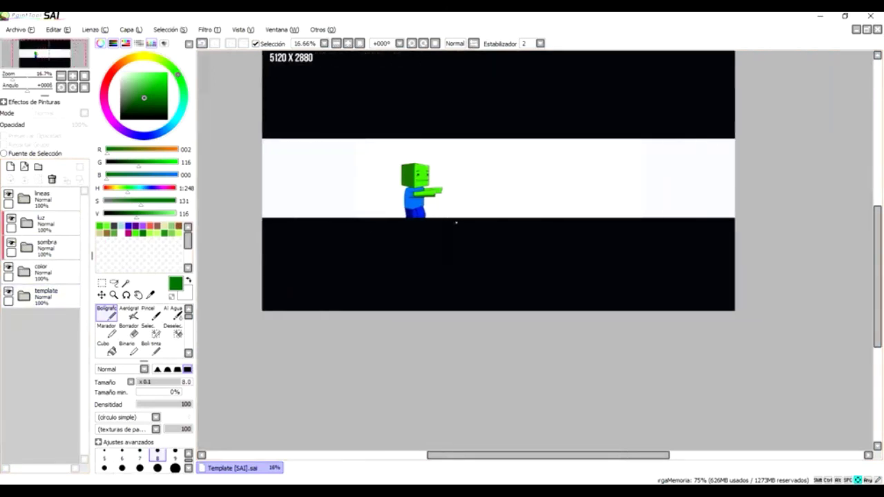
pyautogui.scroll(1, 501, 207)
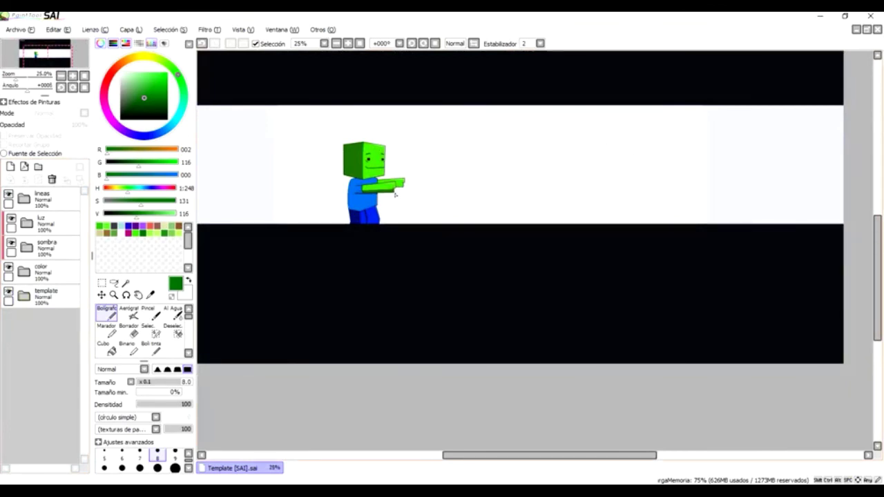
pyautogui.click(45, 246)
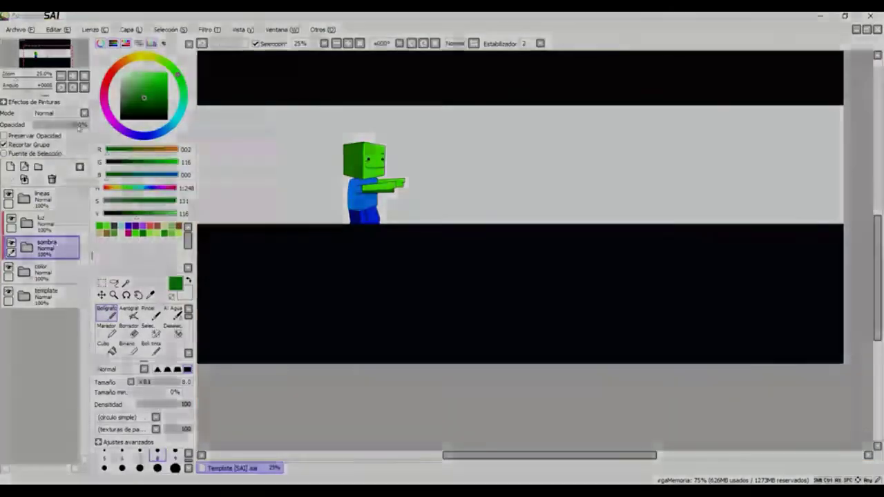